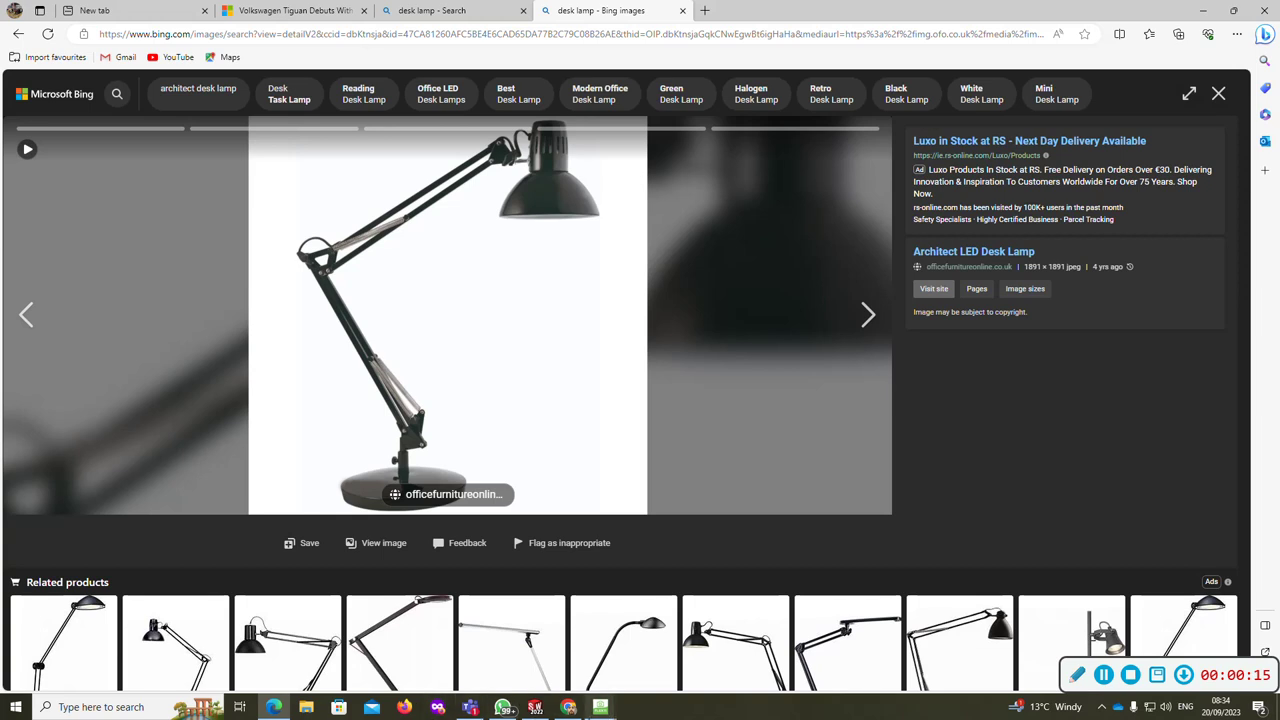
Step: View the study lamp image results in the browser for reference and switch to SOLIDWORKS
{"action": "mouse_move", "coordinate": [568, 707]}
{"action": "left_click", "coordinate": [570, 645]}
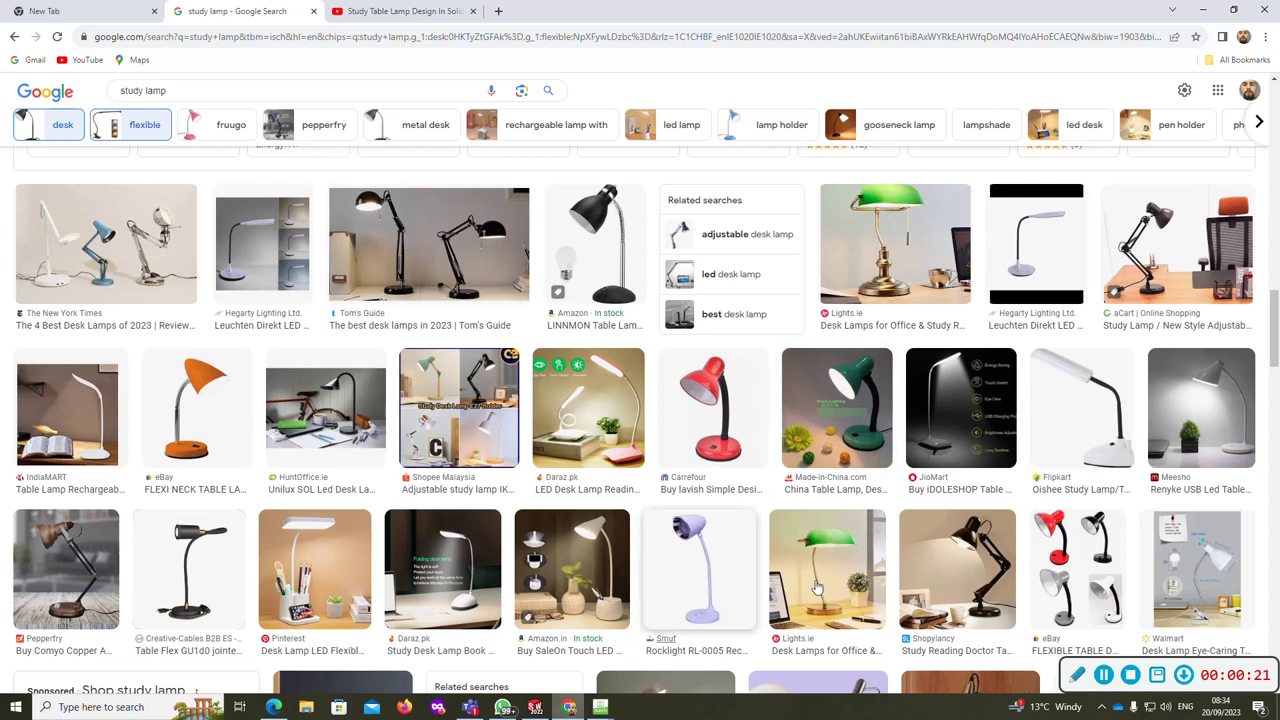
{"action": "left_click", "coordinate": [535, 707]}
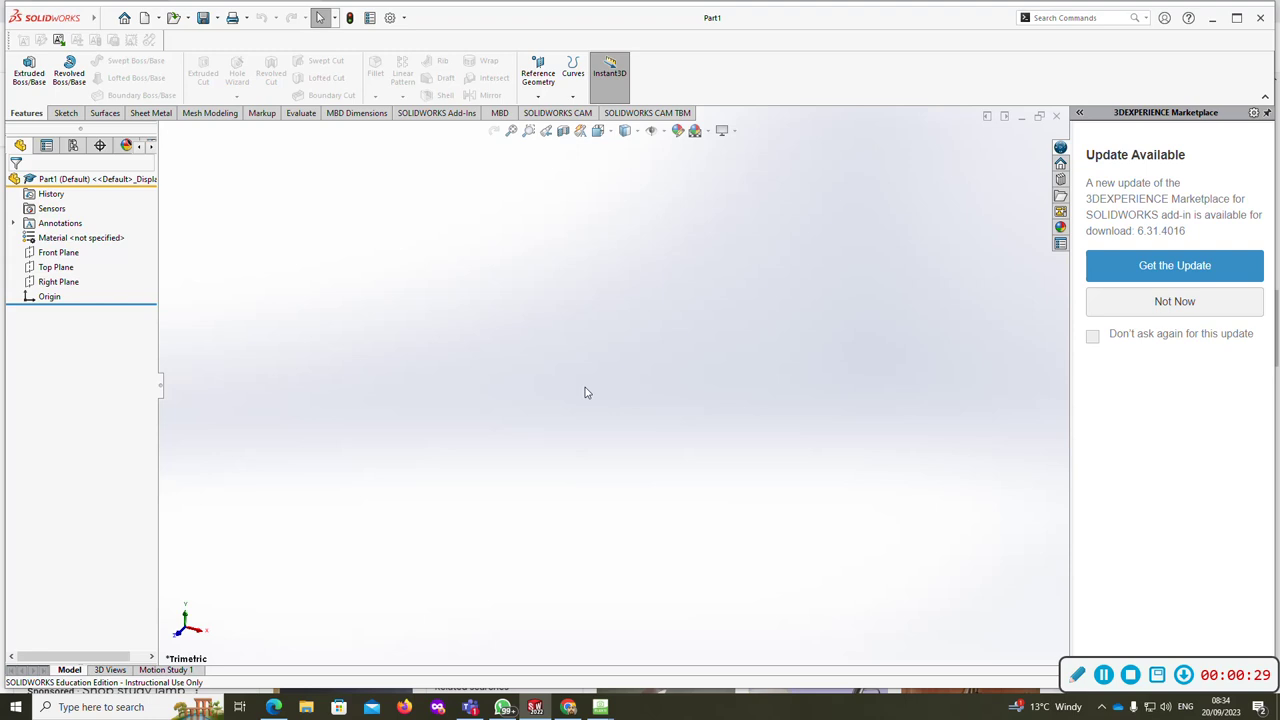
Step: Start a sketch on the Front Plane and draw a diagonal construction line about 116 mm long at about 36° above the origin
{"action": "left_click", "coordinate": [66, 253]}
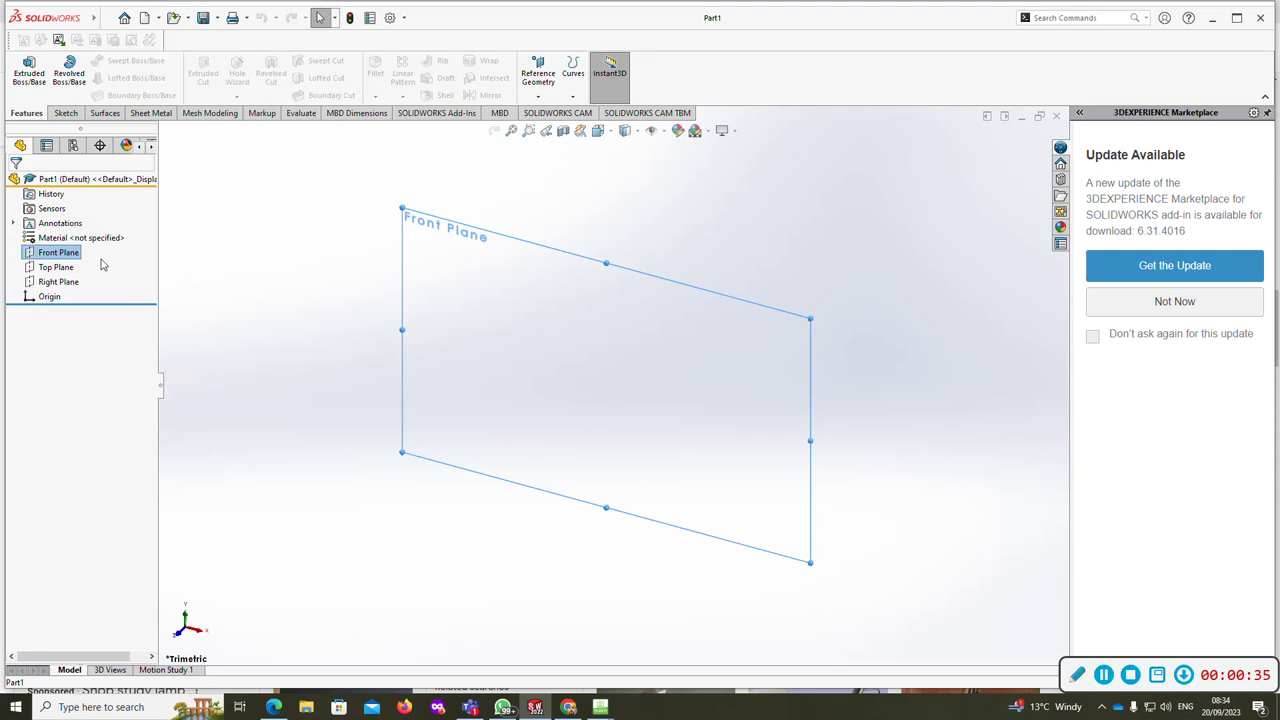
{"action": "key", "text": "ctrl+8"}
{"action": "left_click", "coordinate": [66, 112]}
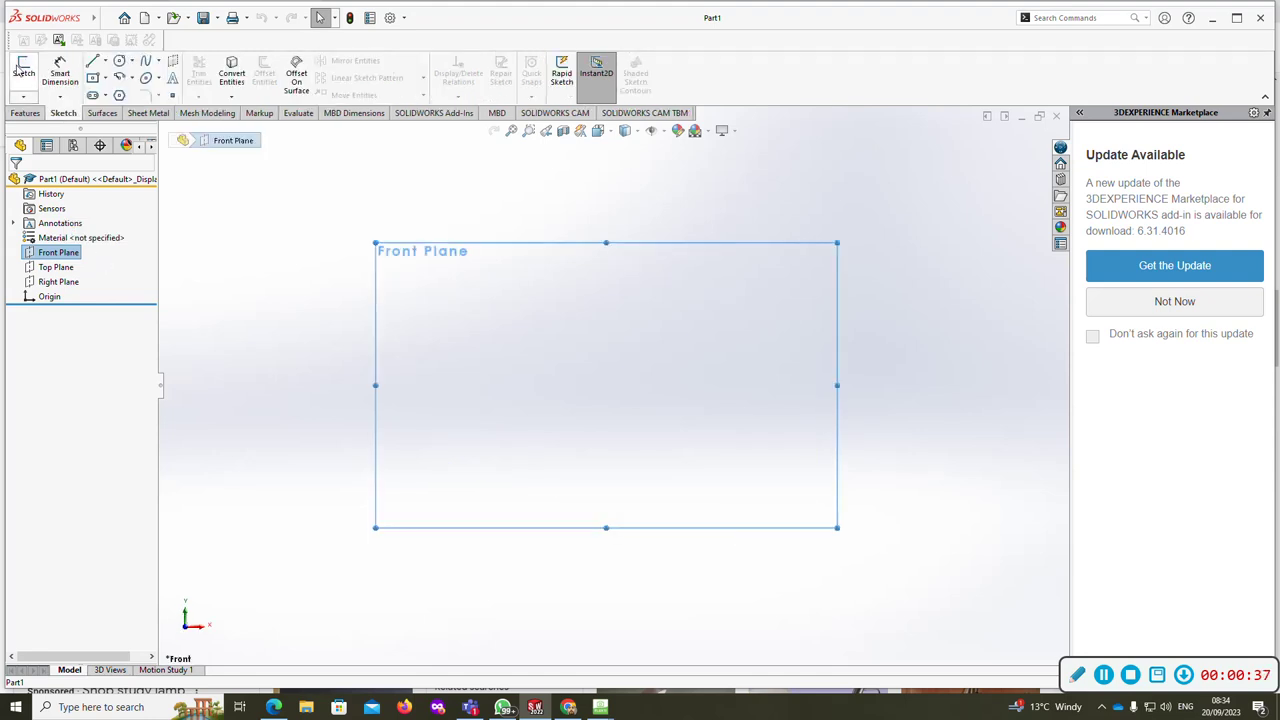
{"action": "left_click", "coordinate": [23, 72]}
{"action": "left_click", "coordinate": [104, 61]}
{"action": "left_click", "coordinate": [122, 94]}
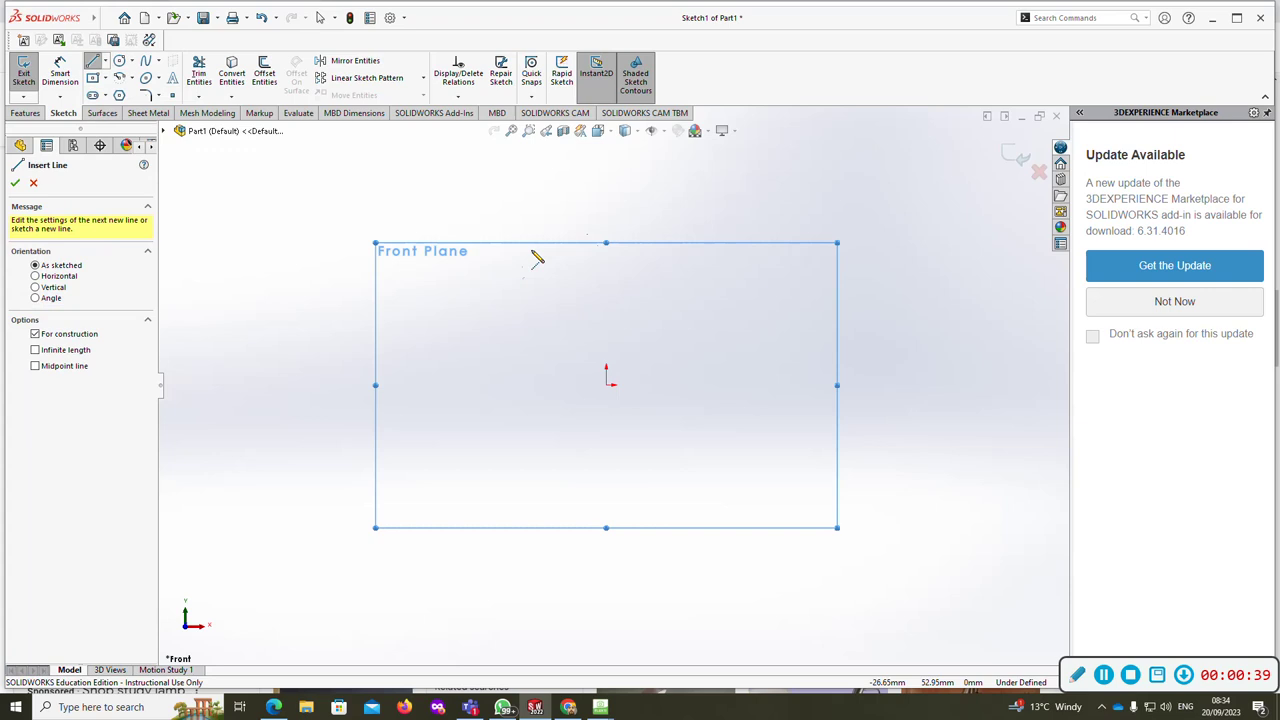
{"action": "left_click", "coordinate": [451, 354]}
{"action": "left_click", "coordinate": [694, 176]}
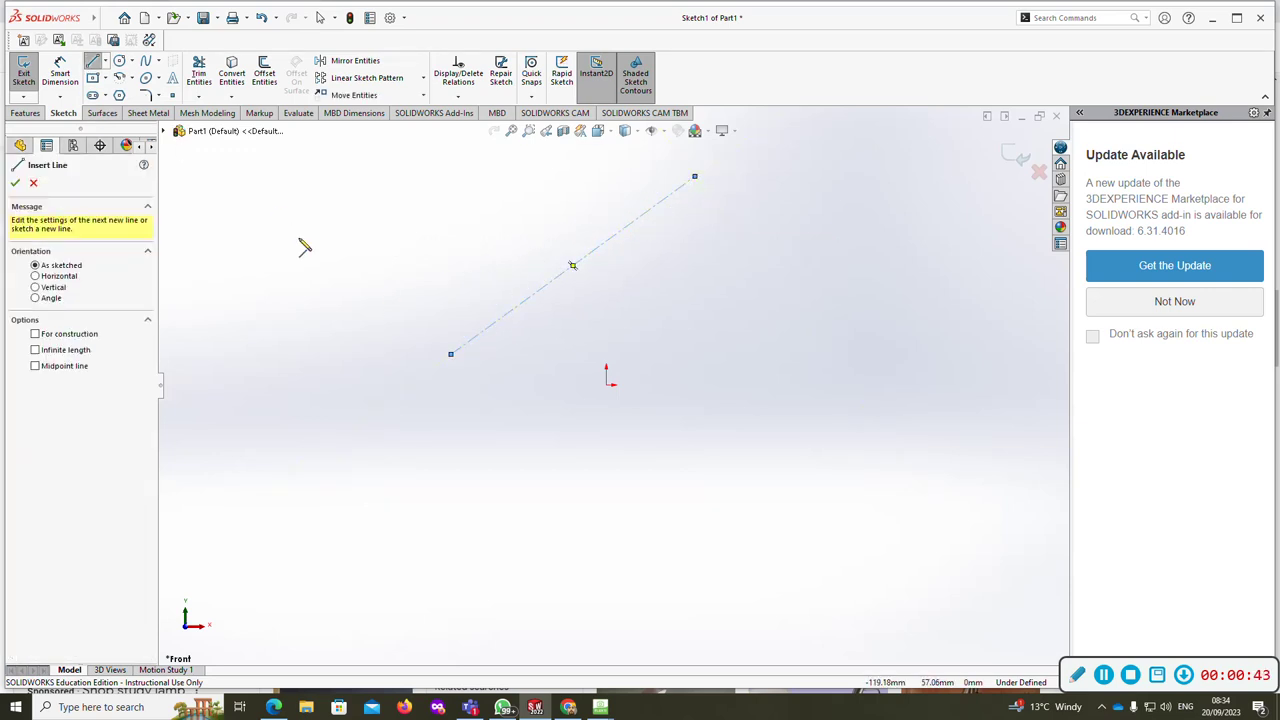
{"action": "left_click", "coordinate": [298, 238]}
{"action": "left_click", "coordinate": [166, 133]}
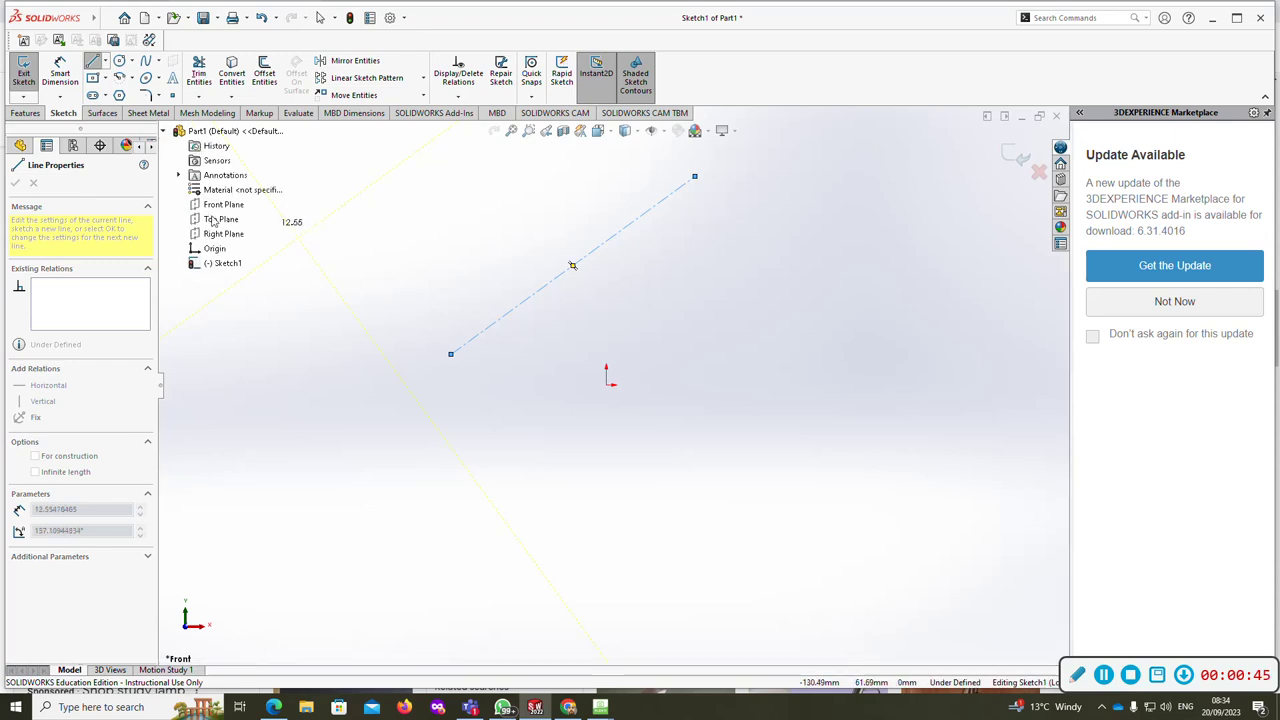
{"action": "left_click", "coordinate": [222, 219]}
{"action": "left_click", "coordinate": [281, 199]}
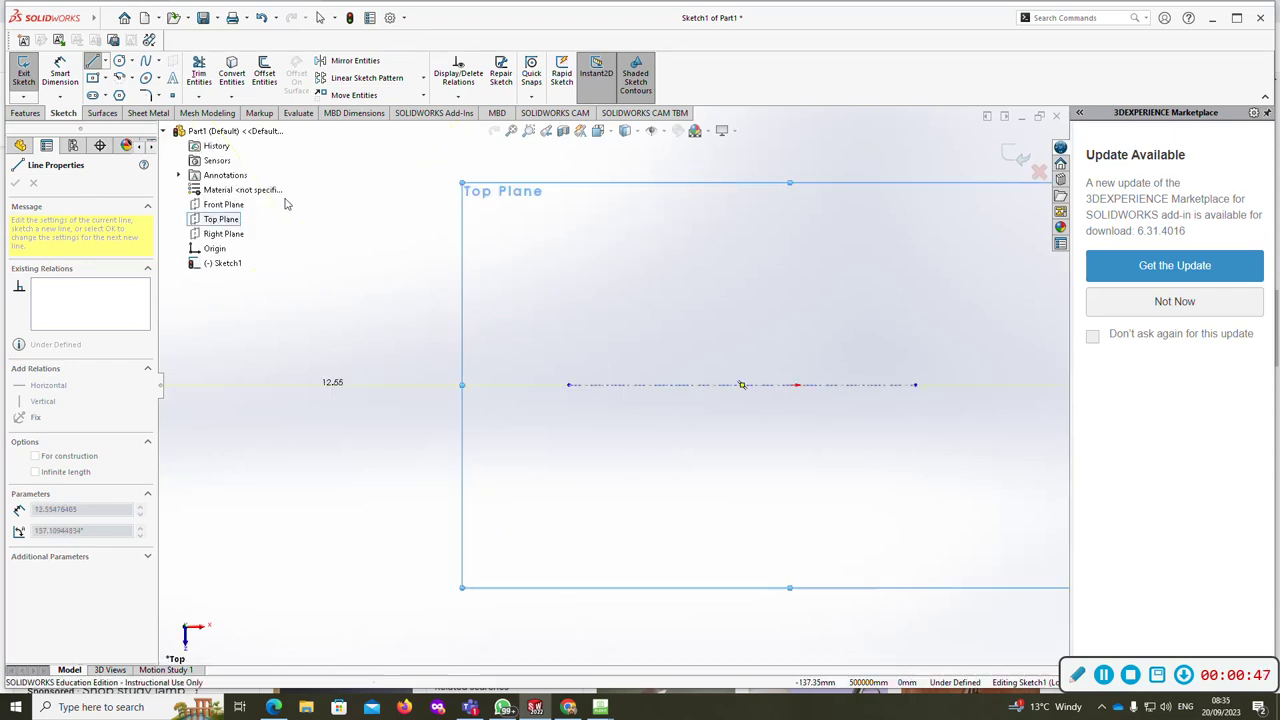
{"action": "key", "text": "Escape"}
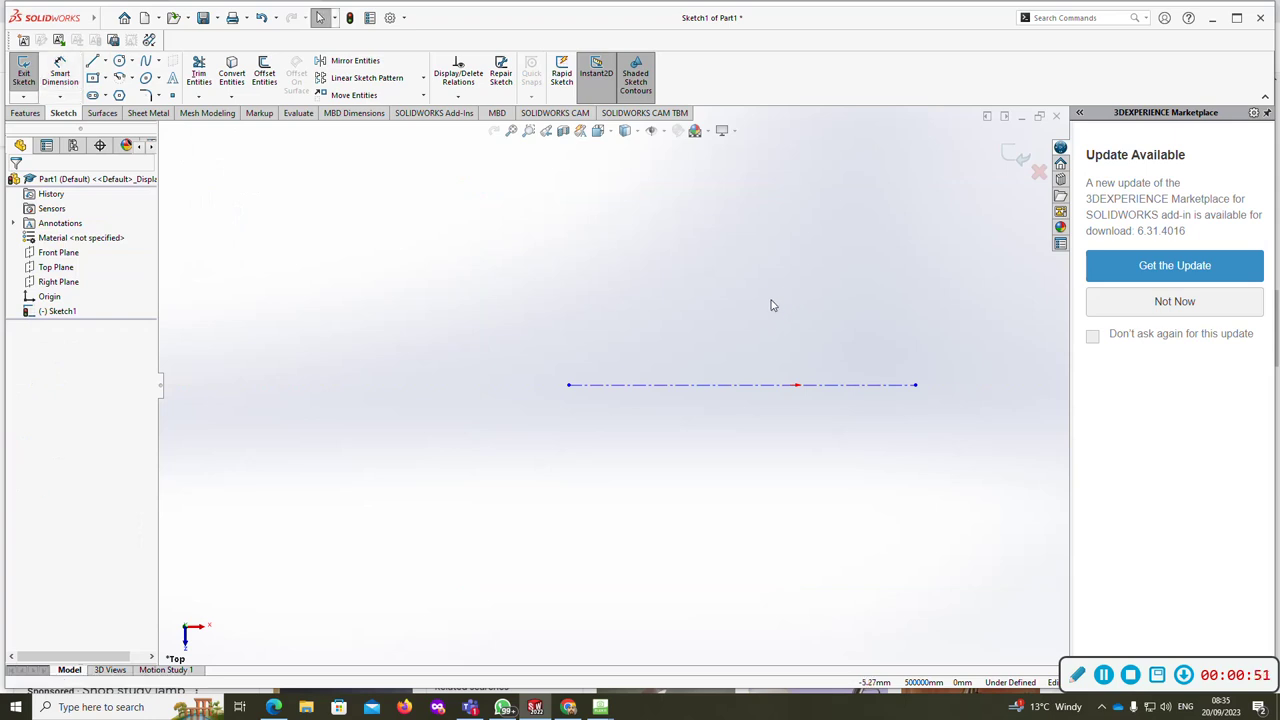
{"action": "key", "text": "ctrl+z"}
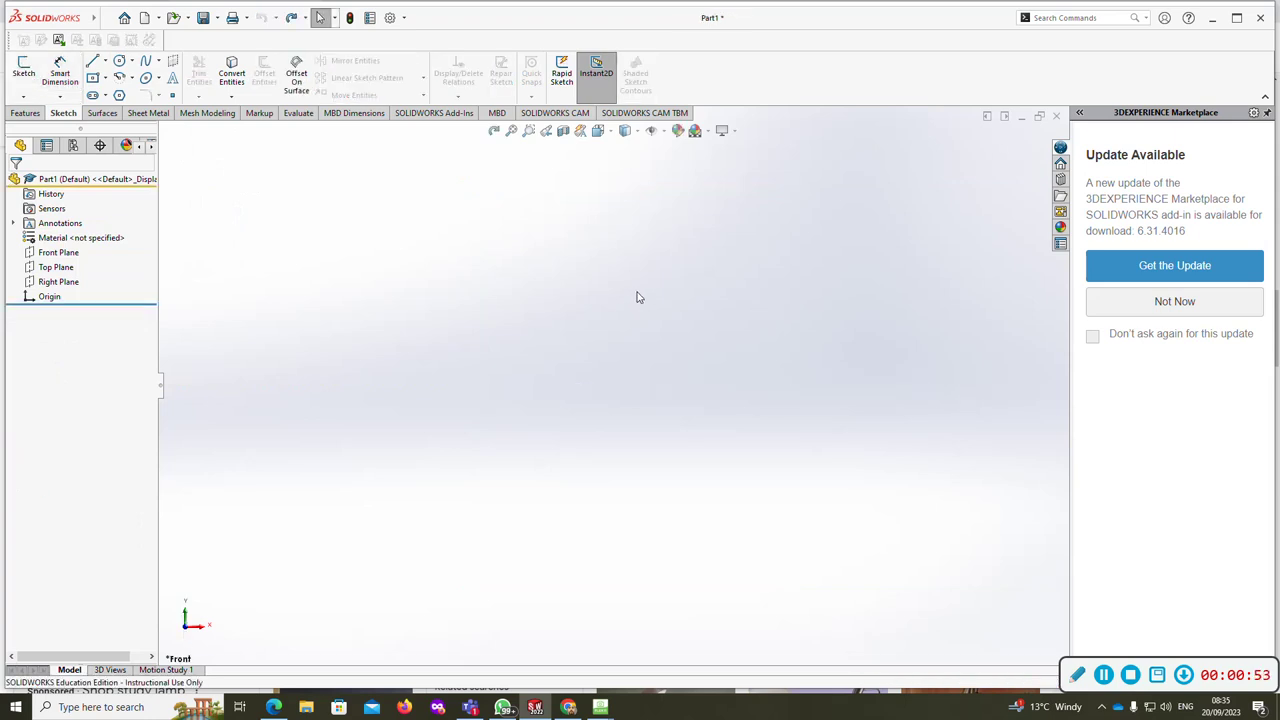
{"action": "key", "text": "ctrl+y"}
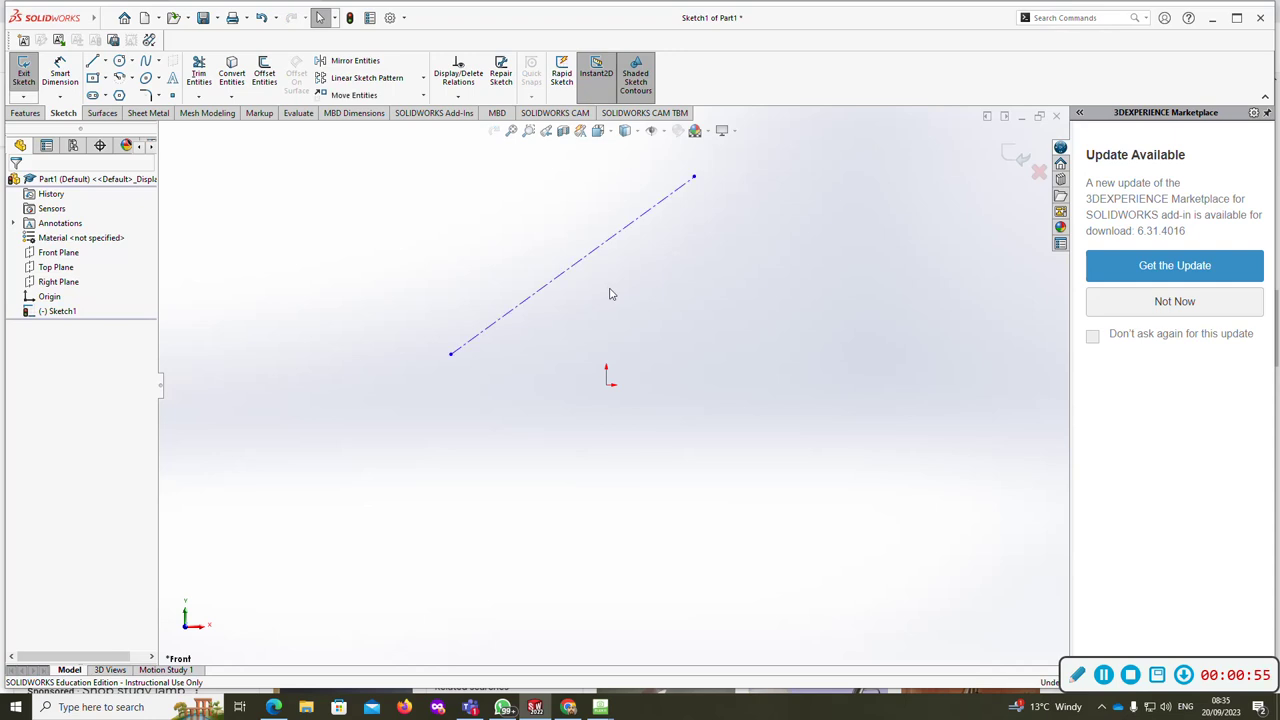
Step: Show the Top Plane and dimension the angle between it and the diagonal construction line as 35°
{"action": "left_click", "coordinate": [45, 267]}
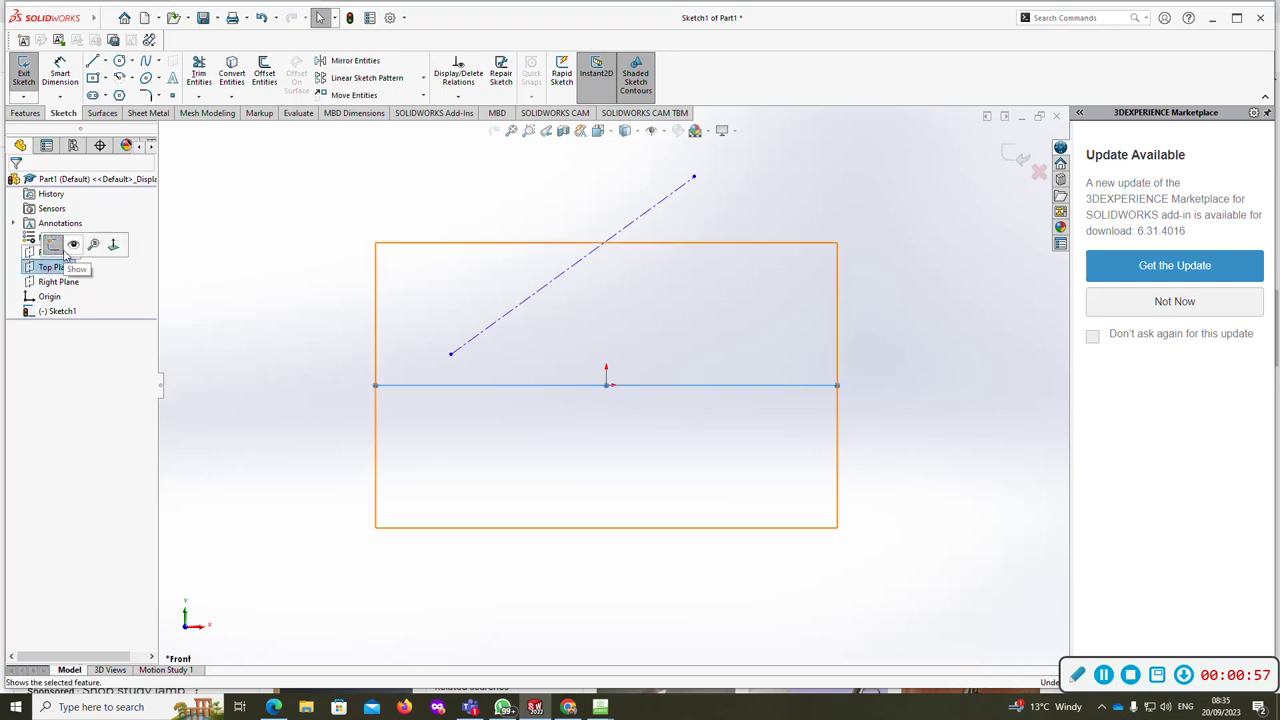
{"action": "left_click", "coordinate": [57, 78]}
{"action": "left_click", "coordinate": [601, 249]}
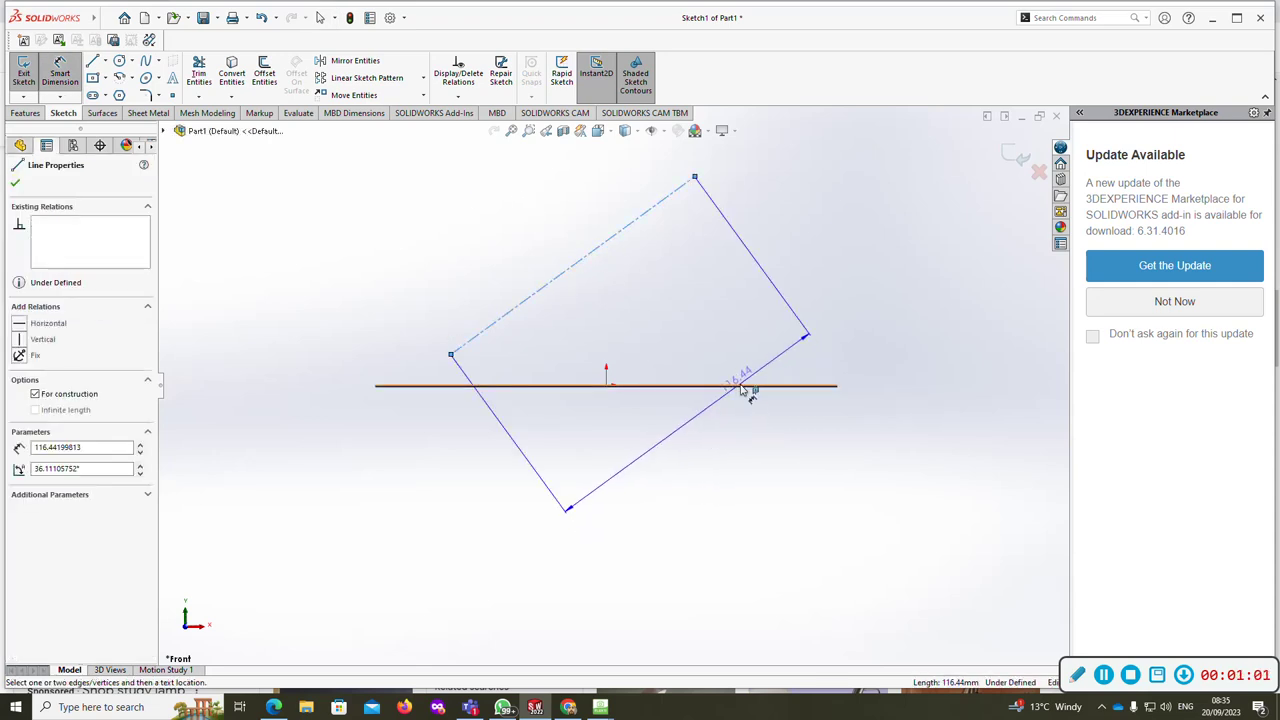
{"action": "left_click", "coordinate": [742, 388]}
{"action": "left_click", "coordinate": [723, 346]}
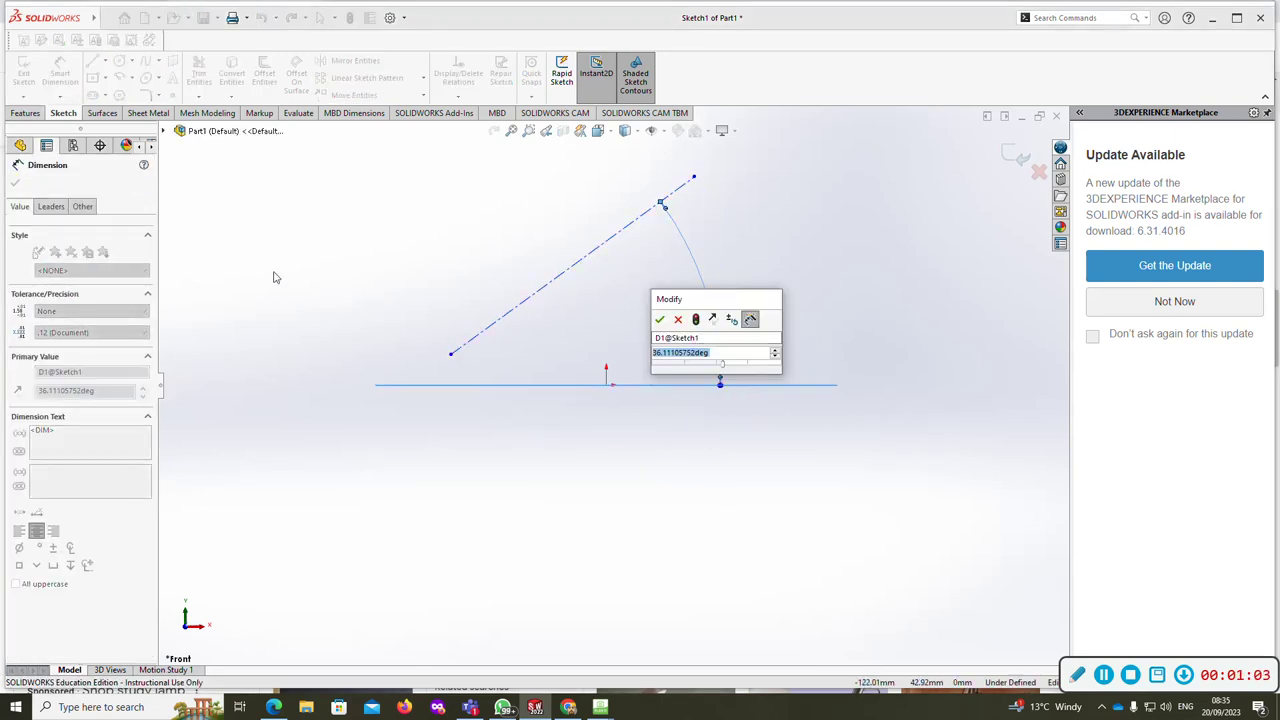
{"action": "key", "text": "Return"}
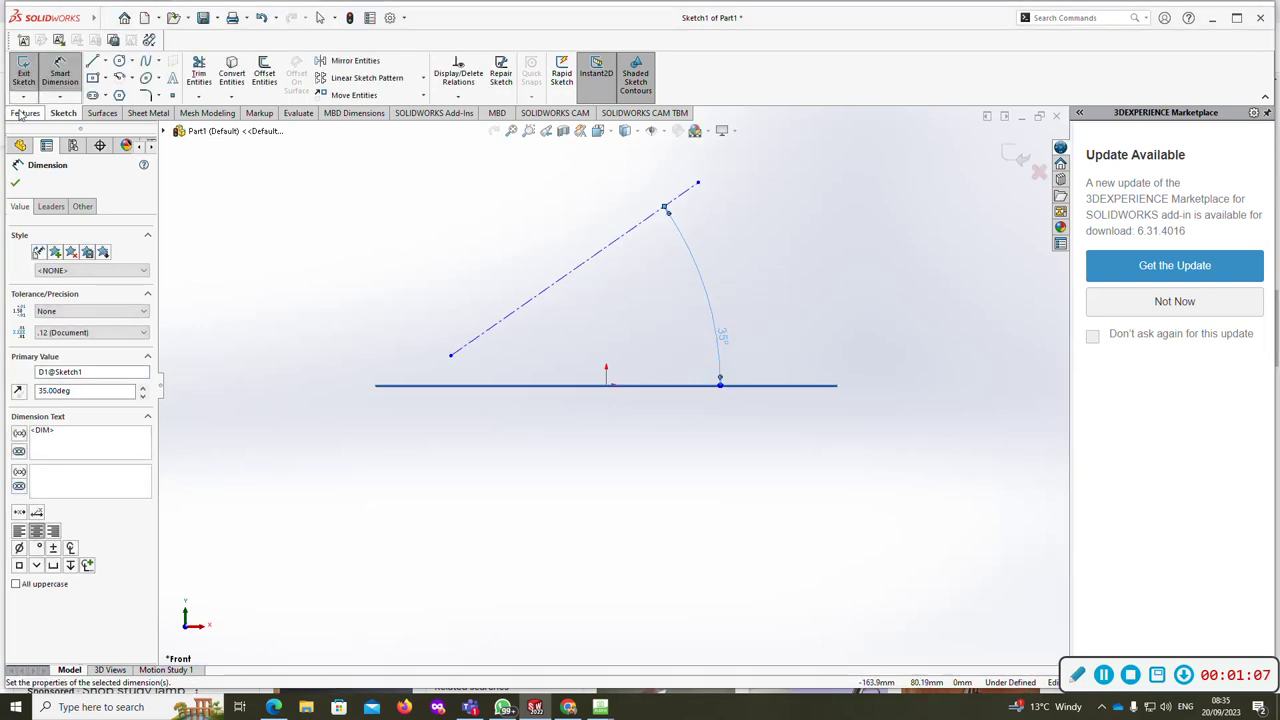
Step: Give the diagonal construction line infinite length
{"action": "key", "text": "Escape"}
{"action": "left_click", "coordinate": [603, 252]}
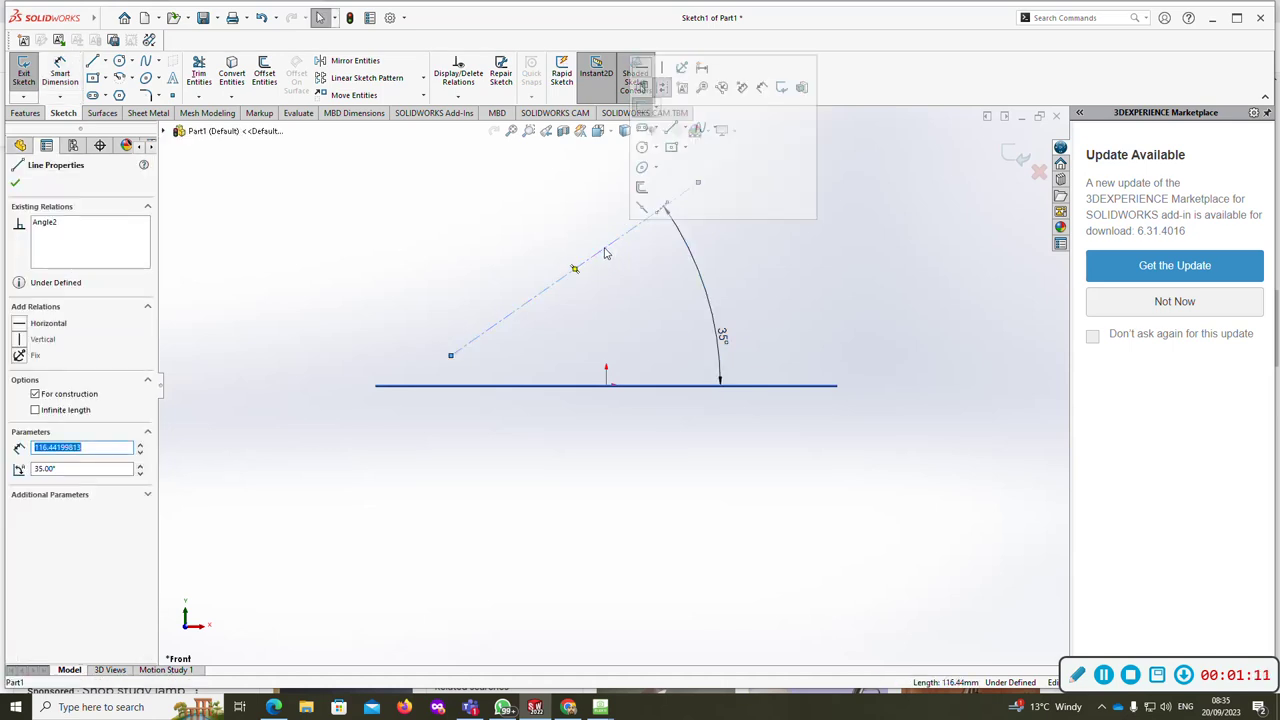
{"action": "left_click", "coordinate": [36, 410]}
{"action": "left_click", "coordinate": [15, 185]}
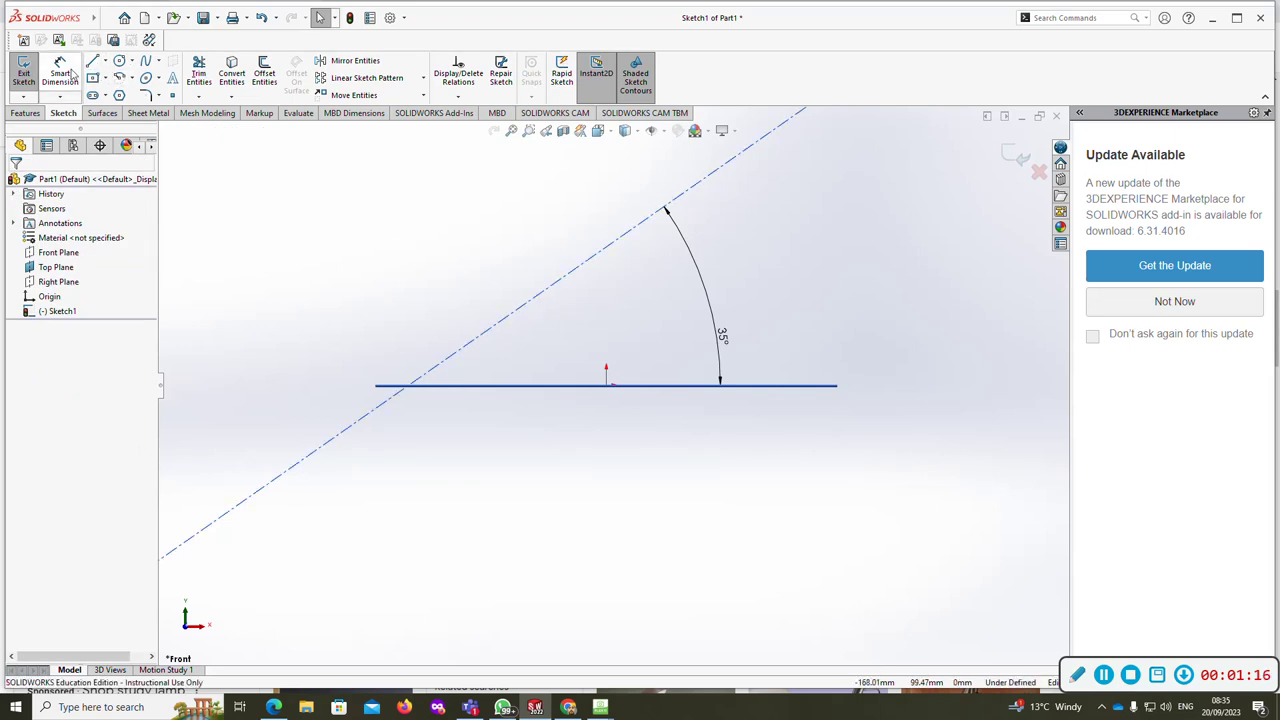
Step: Place a sketch point where the construction line crosses the Top Plane and slide it away from the origin to about X -83.2 mm
{"action": "left_click", "coordinate": [105, 17]}
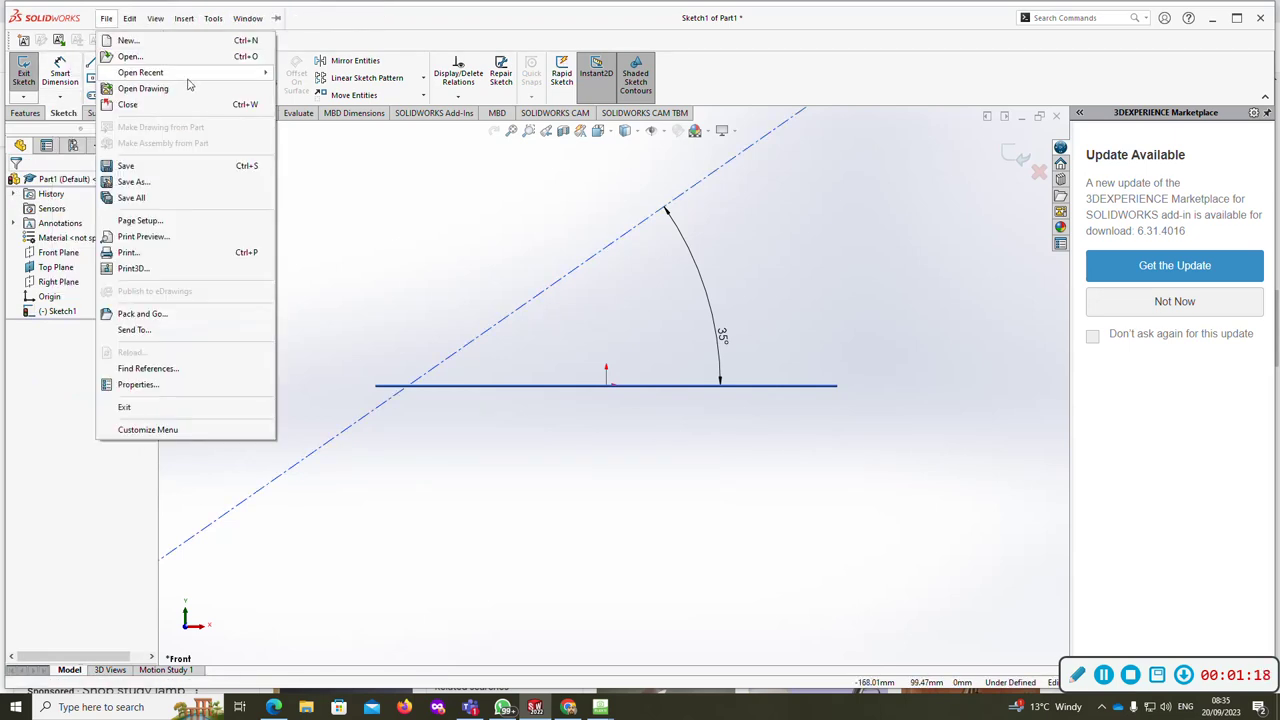
{"action": "left_click", "coordinate": [461, 158]}
{"action": "left_click", "coordinate": [171, 96]}
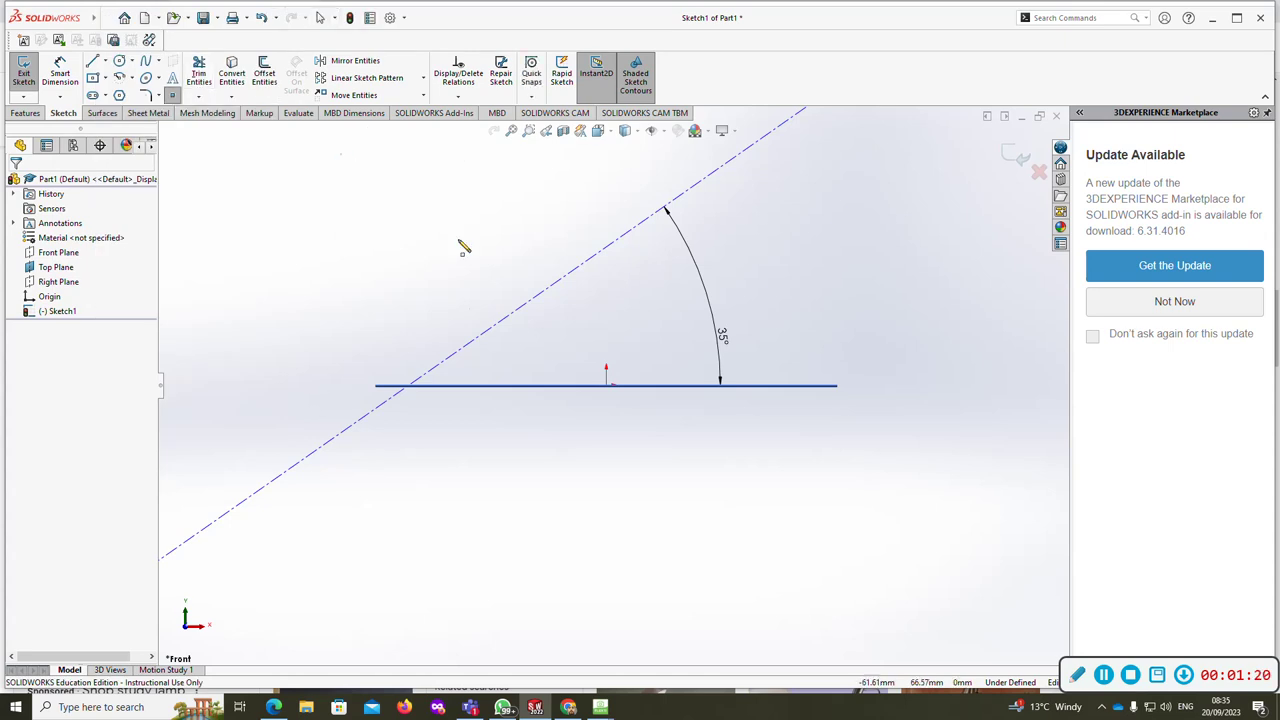
{"action": "left_click", "coordinate": [408, 387]}
{"action": "key", "text": "Escape"}
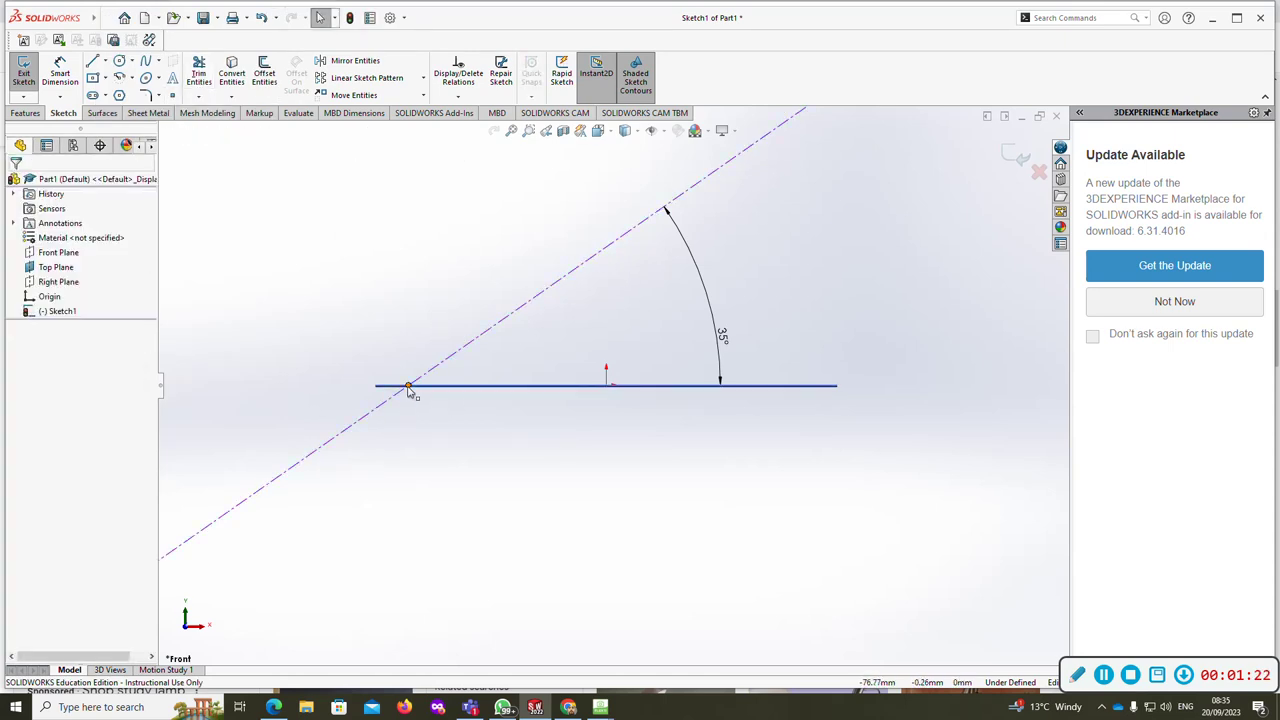
{"action": "left_click_drag", "start_coordinate": [411, 389], "coordinate": [391, 349]}
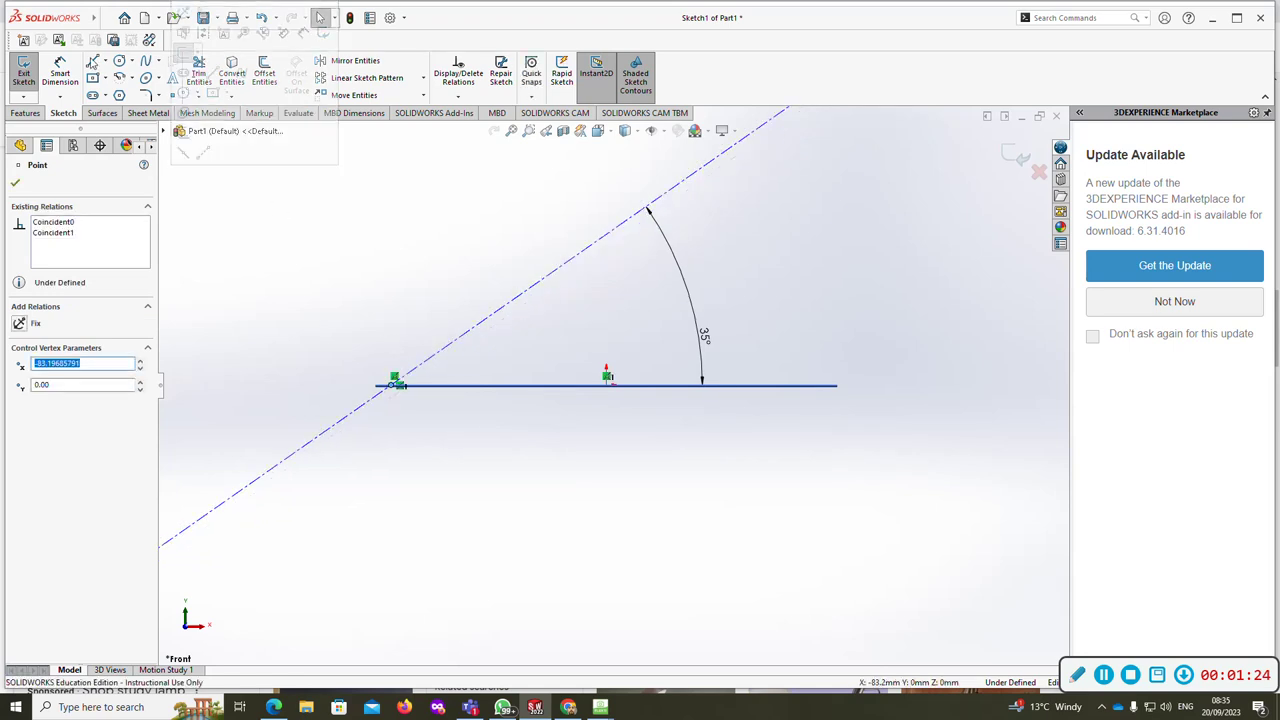
Step: Dimension the perpendicular distance from the origin to the infinite construction line, accepting the drawn value
{"action": "left_click", "coordinate": [60, 74]}
{"action": "left_click", "coordinate": [397, 381]}
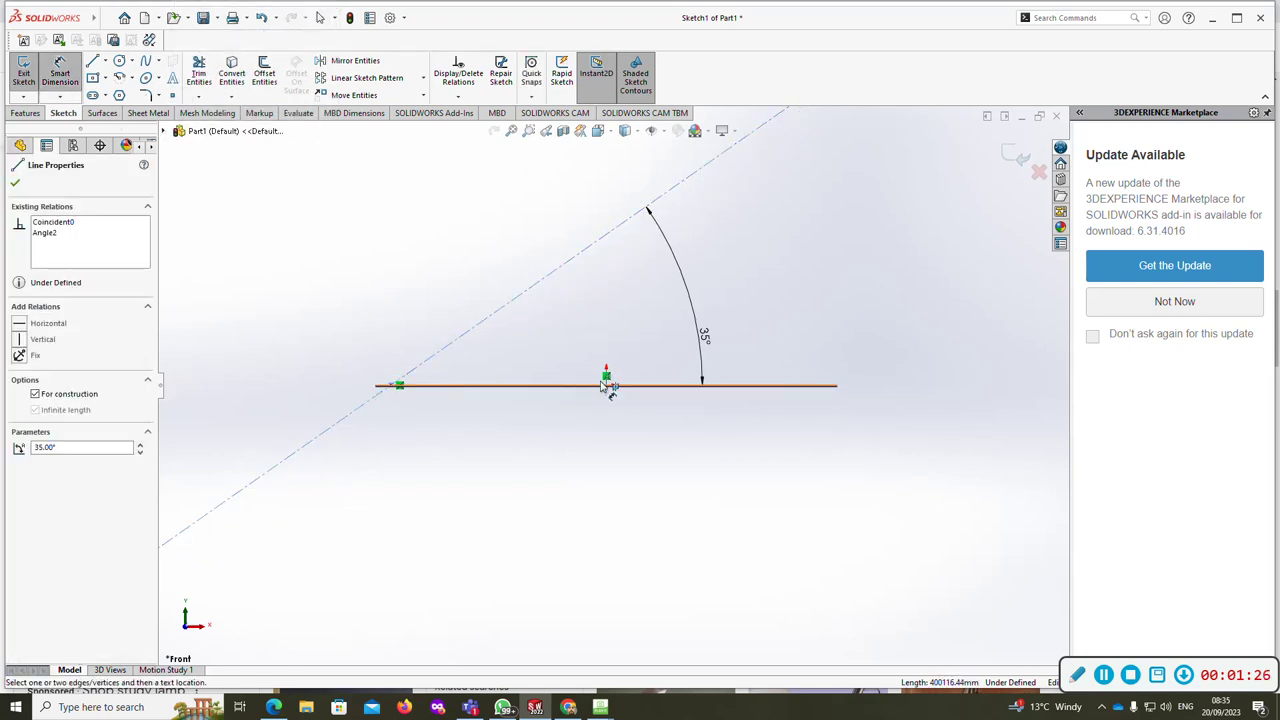
{"action": "left_click", "coordinate": [607, 385]}
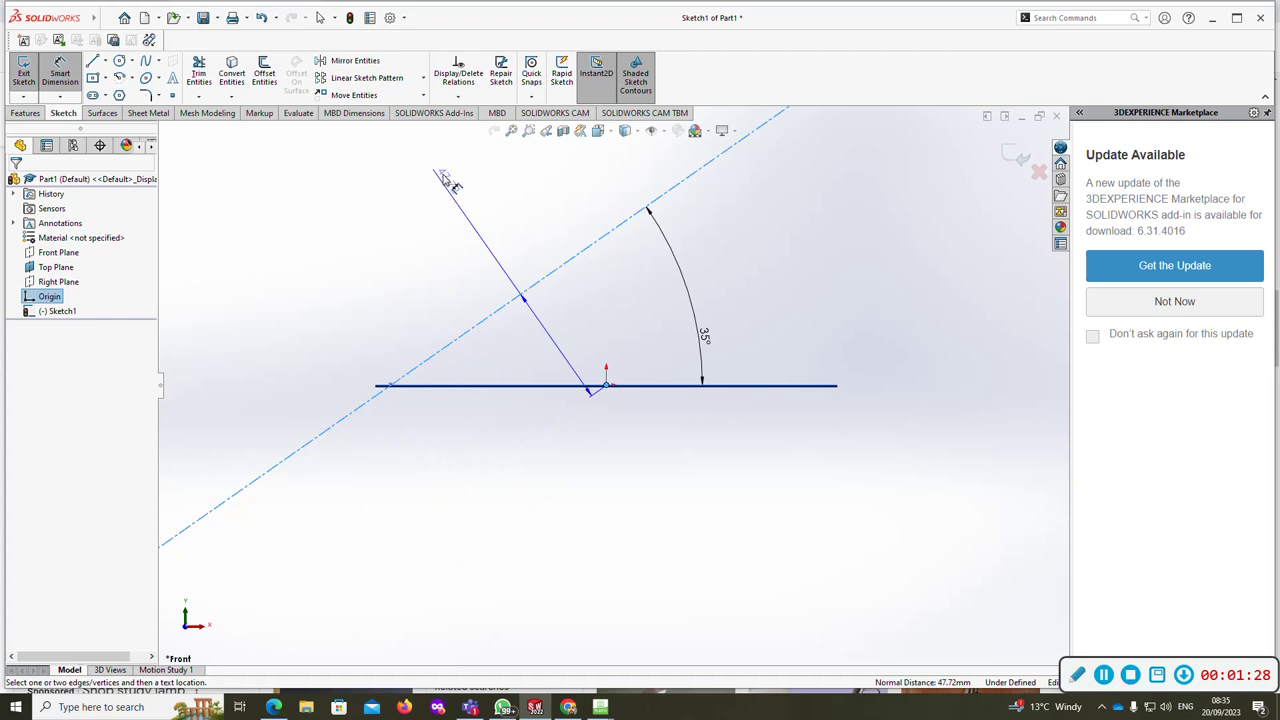
{"action": "left_click", "coordinate": [455, 195]}
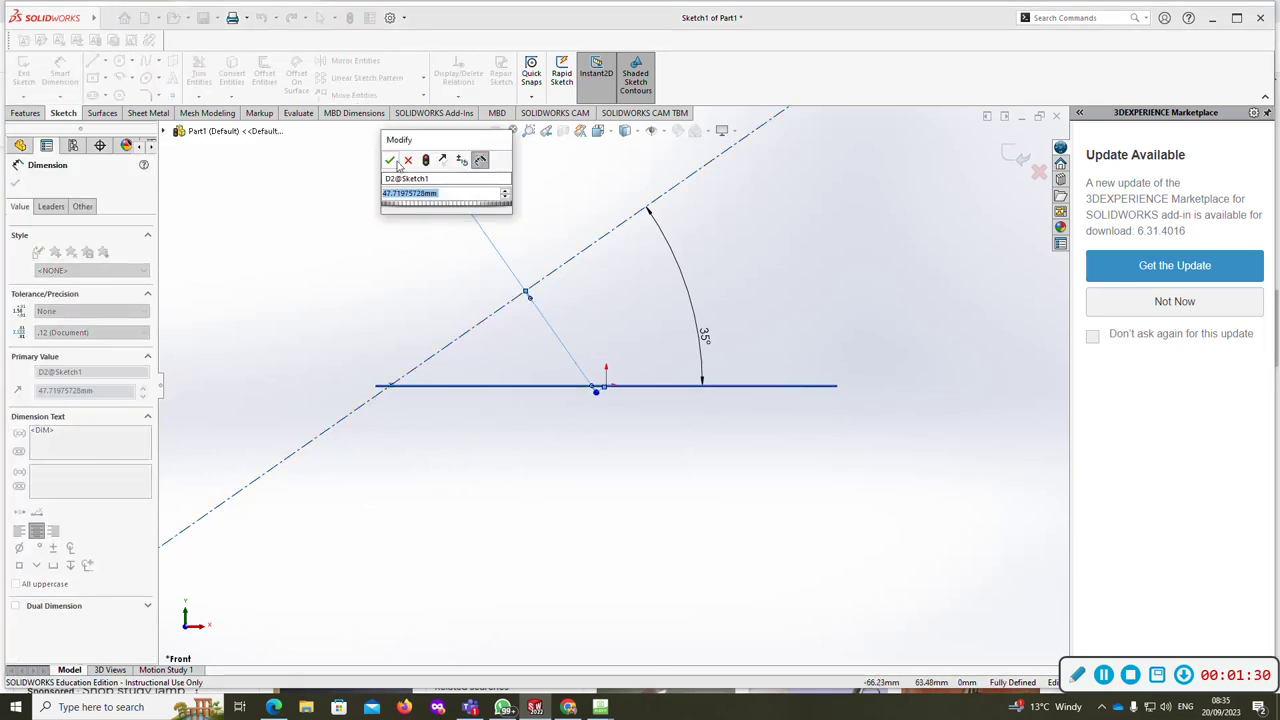
{"action": "left_click", "coordinate": [390, 161]}
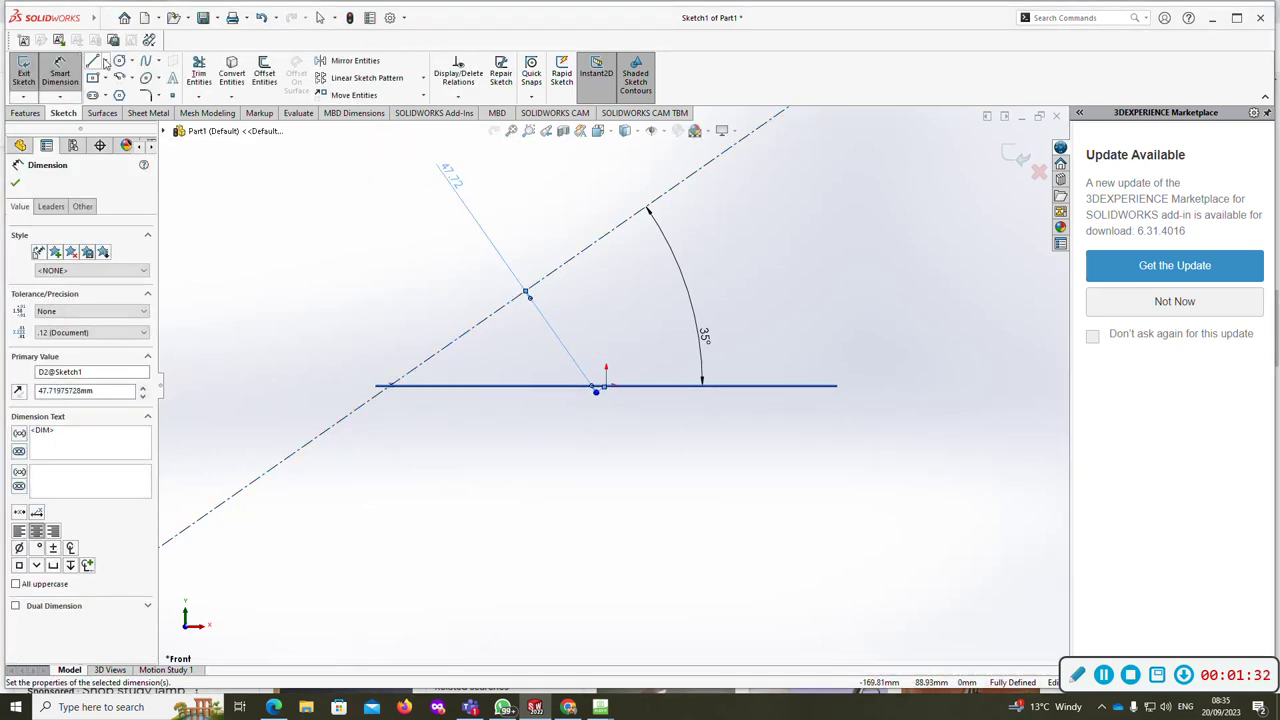
Step: Draw a two-point spline above the construction line from about X -95, Y 62 mm to about X -39, Y 80 mm
{"action": "left_click", "coordinate": [145, 61]}
{"action": "scroll", "coordinate": [492, 283], "scroll_direction": "up", "scroll_amount": 1}
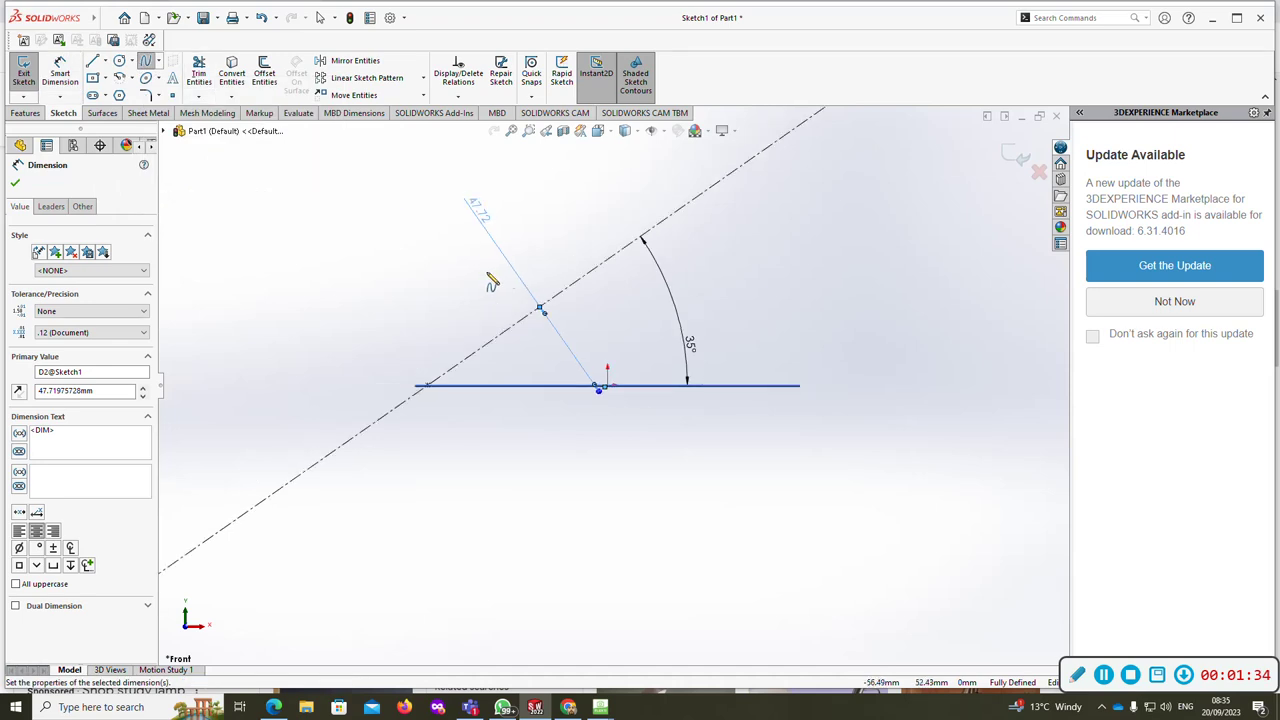
{"action": "scroll", "coordinate": [513, 265], "scroll_direction": "down", "scroll_amount": 3}
{"action": "left_click", "coordinate": [327, 262]}
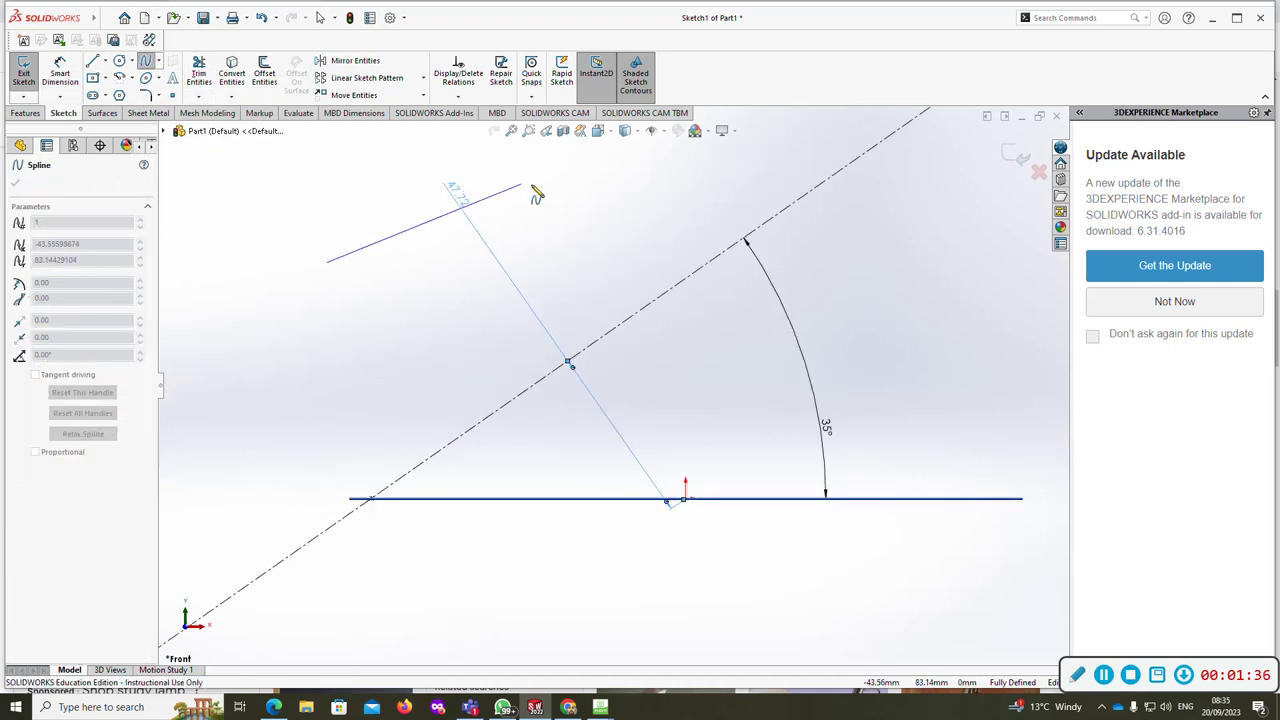
{"action": "left_click", "coordinate": [538, 197]}
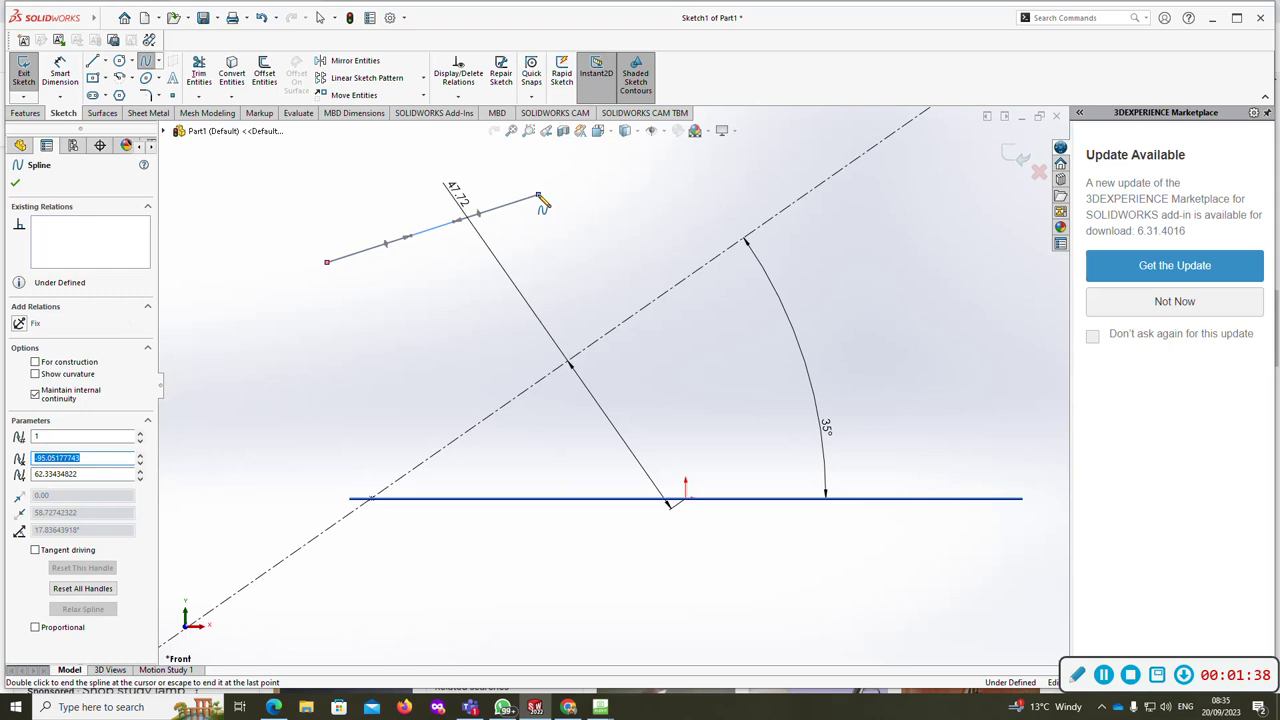
Step: Continue from the spline's upper end with a line about 33 mm long and a tangent arc ending on the construction line
{"action": "key", "text": "l"}
{"action": "left_click", "coordinate": [538, 195]}
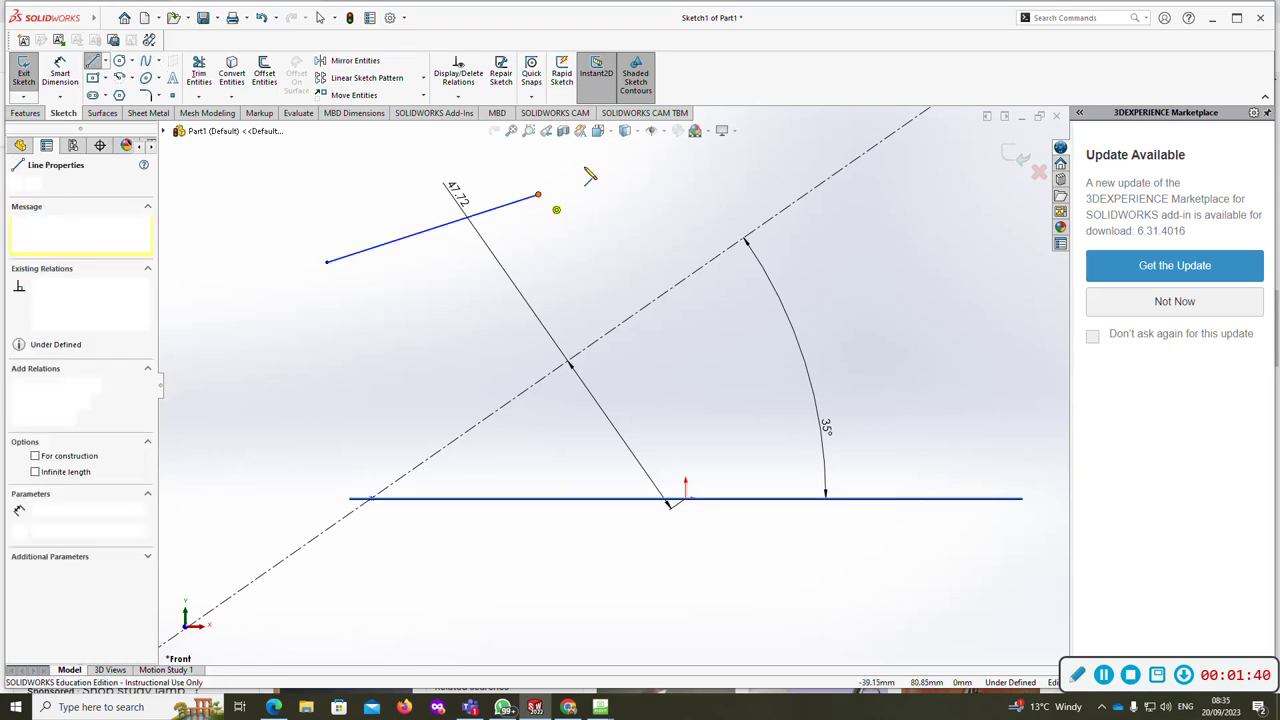
{"action": "scroll", "coordinate": [606, 157], "scroll_direction": "up", "scroll_amount": 3}
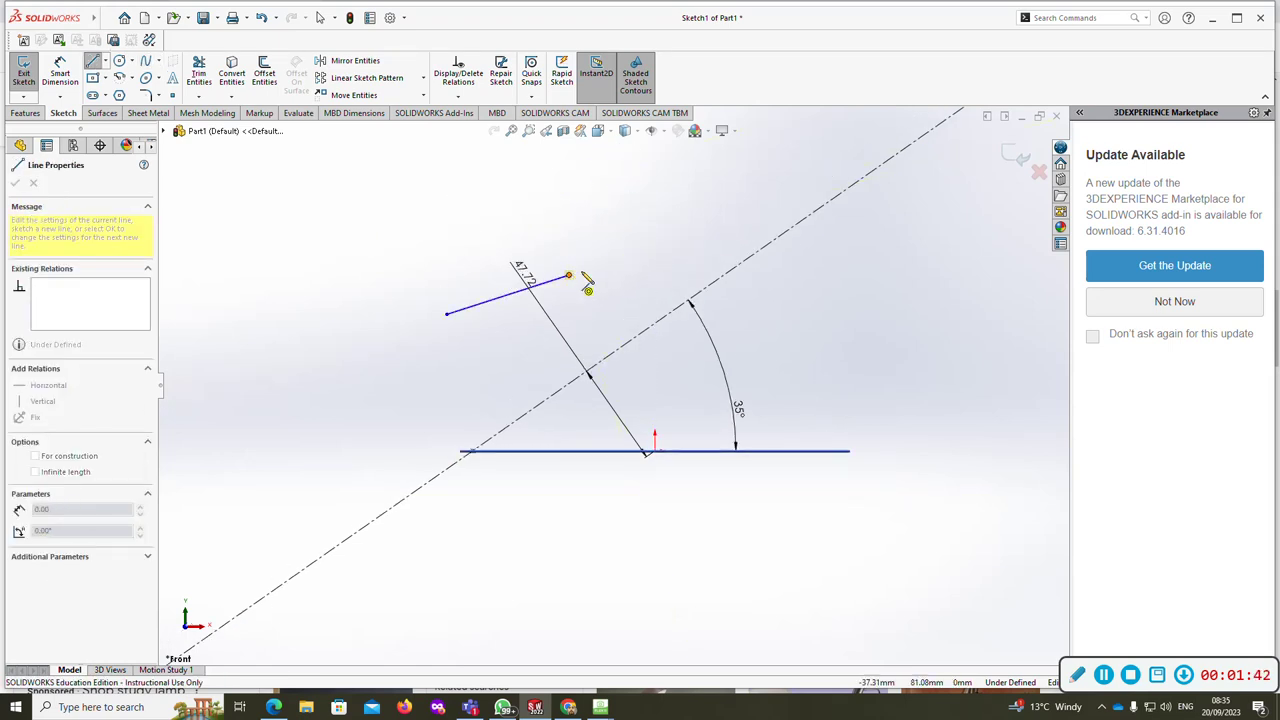
{"action": "mouse_move", "coordinate": [569, 275]}
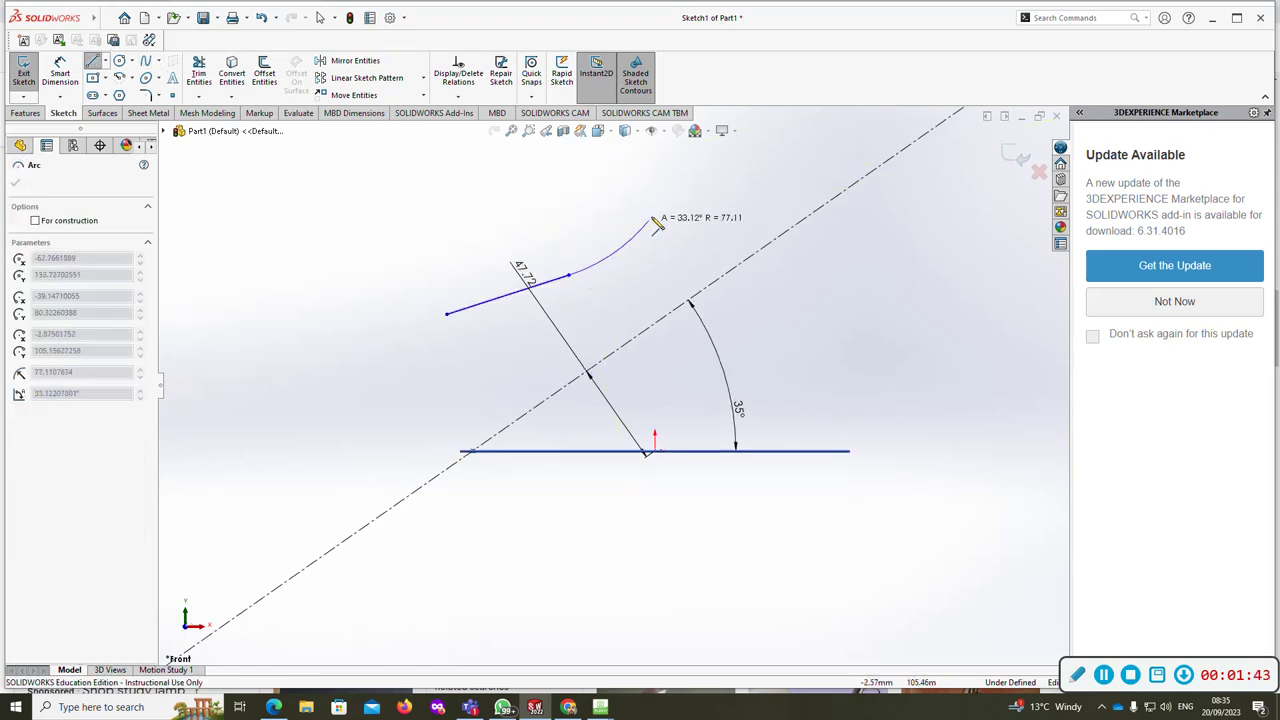
{"action": "left_click", "coordinate": [572, 278]}
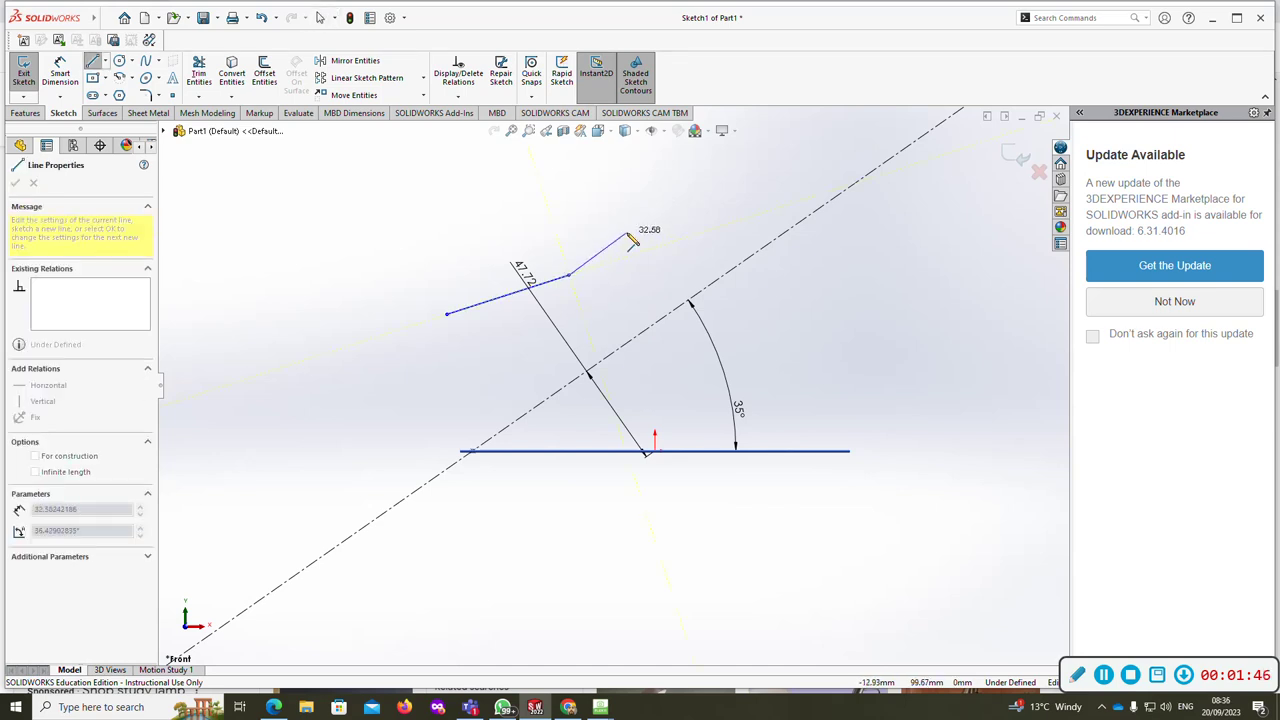
{"action": "left_click", "coordinate": [626, 233]}
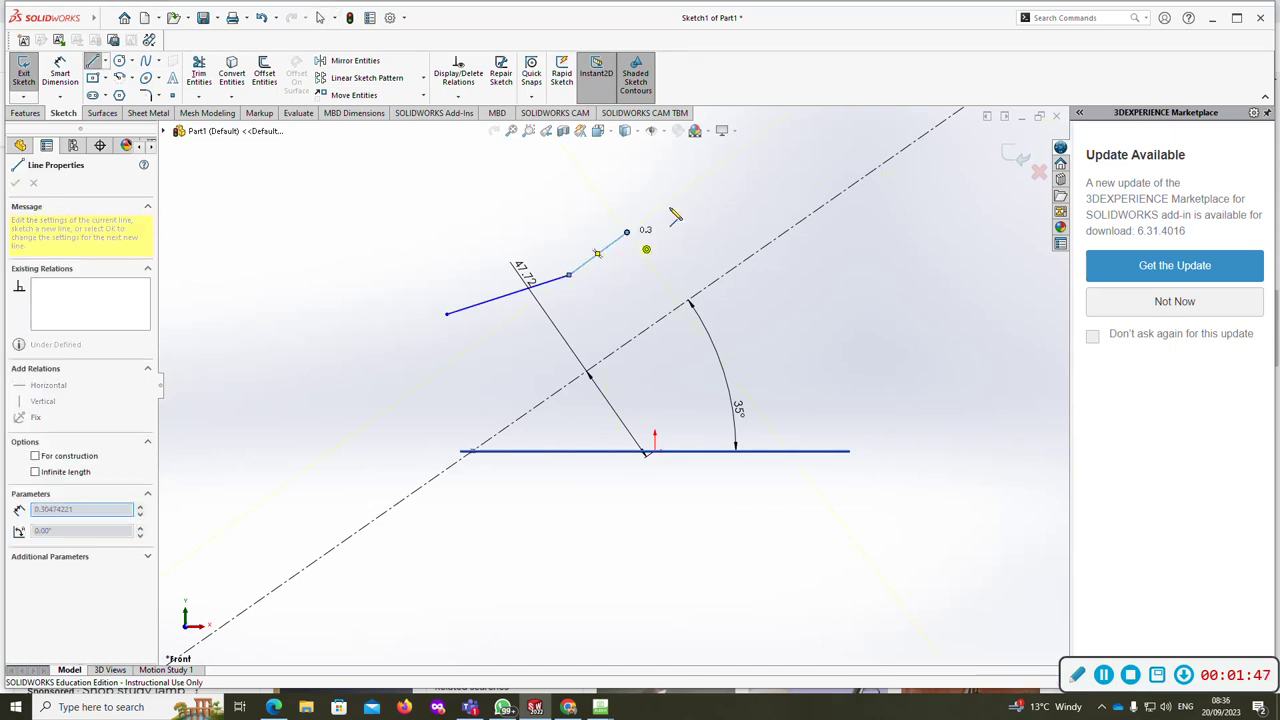
{"action": "double_click", "coordinate": [740, 268]}
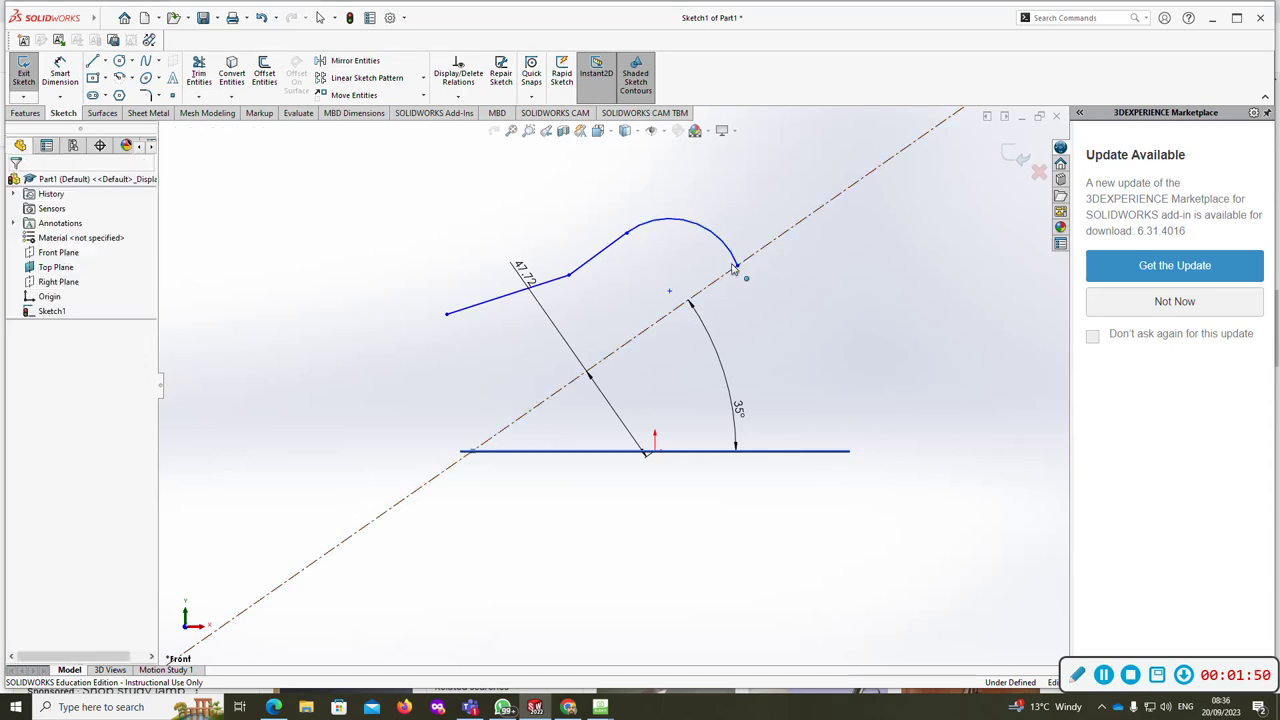
Step: Make the straight line parallel to the infinite construction line
{"action": "left_click", "coordinate": [597, 254]}
{"action": "left_click", "coordinate": [663, 320], "text": "ctrl"}
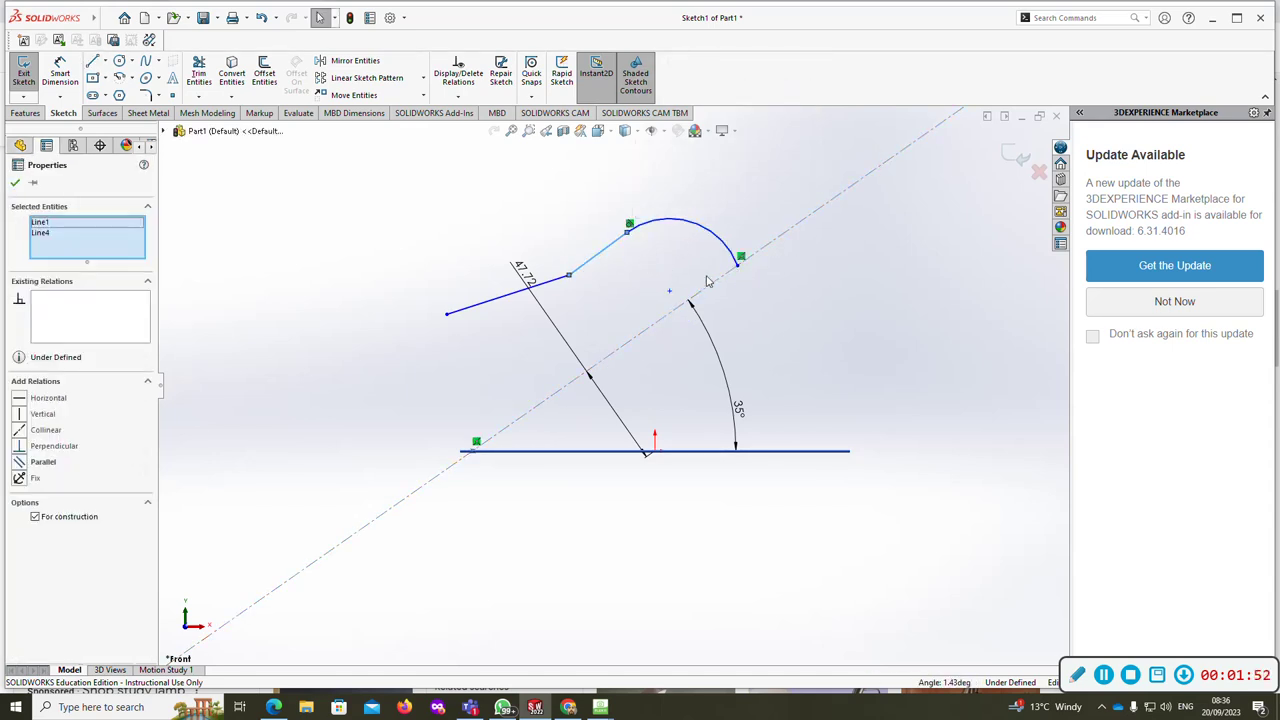
{"action": "left_click", "coordinate": [19, 462]}
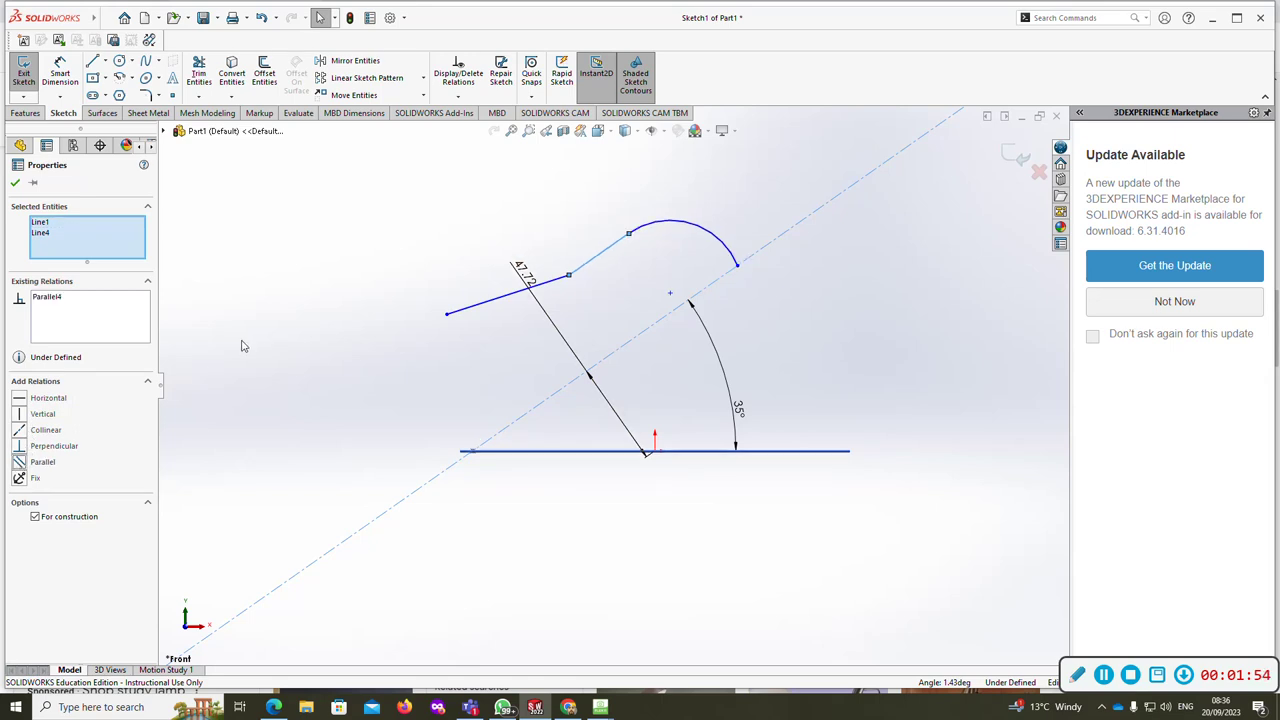
{"action": "left_click", "coordinate": [243, 340]}
Step: Add a tangent relation between the spline and the straight line
{"action": "left_click", "coordinate": [497, 300]}
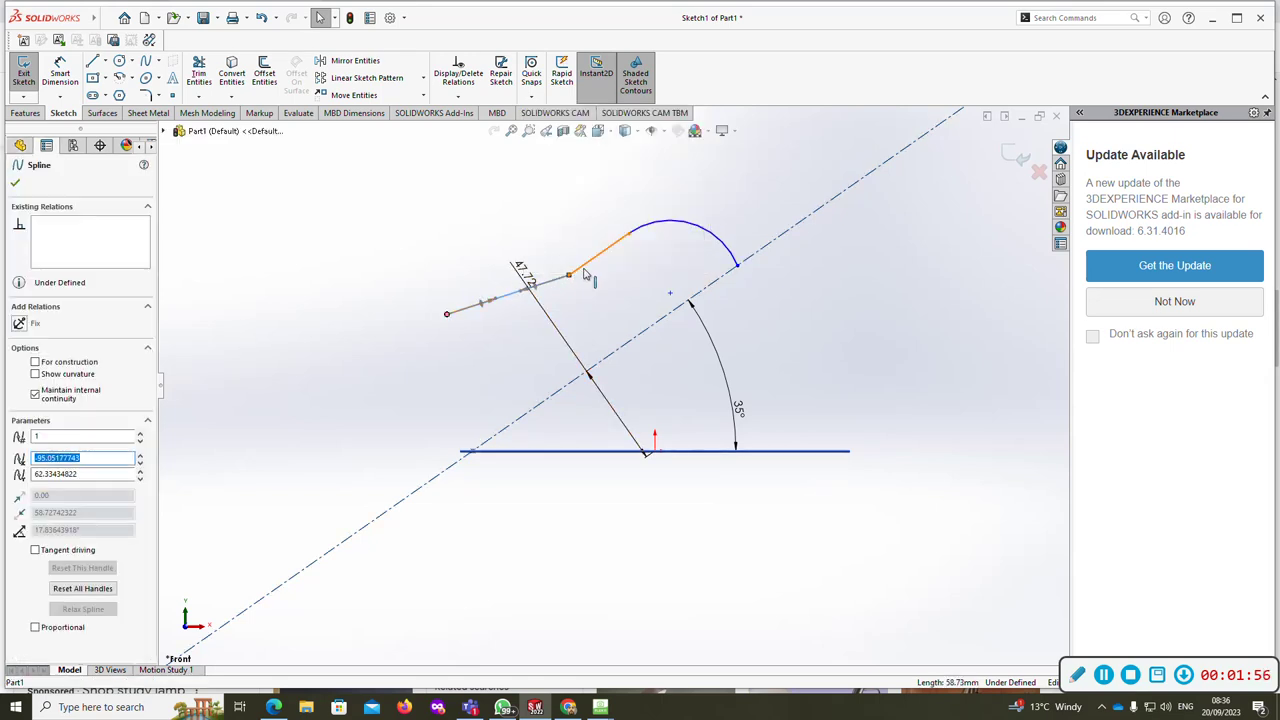
{"action": "left_click", "coordinate": [585, 275], "text": "ctrl"}
{"action": "left_click", "coordinate": [643, 88]}
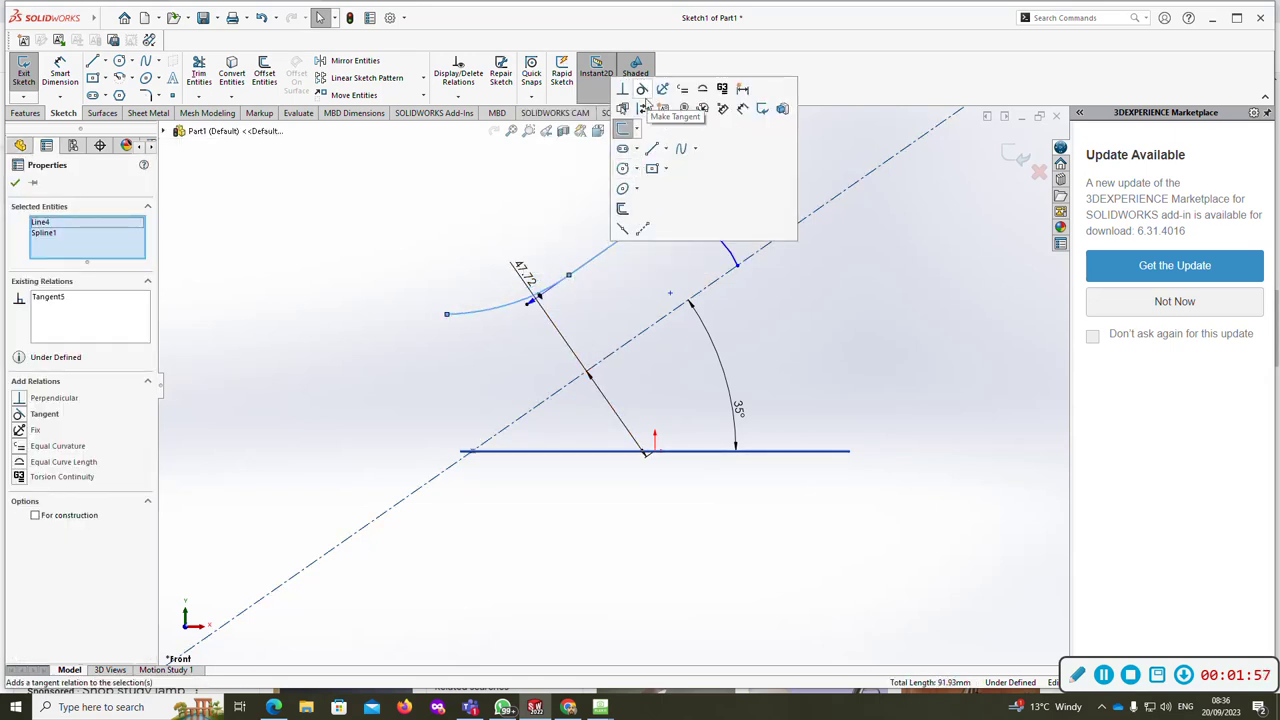
{"action": "left_click", "coordinate": [399, 329]}
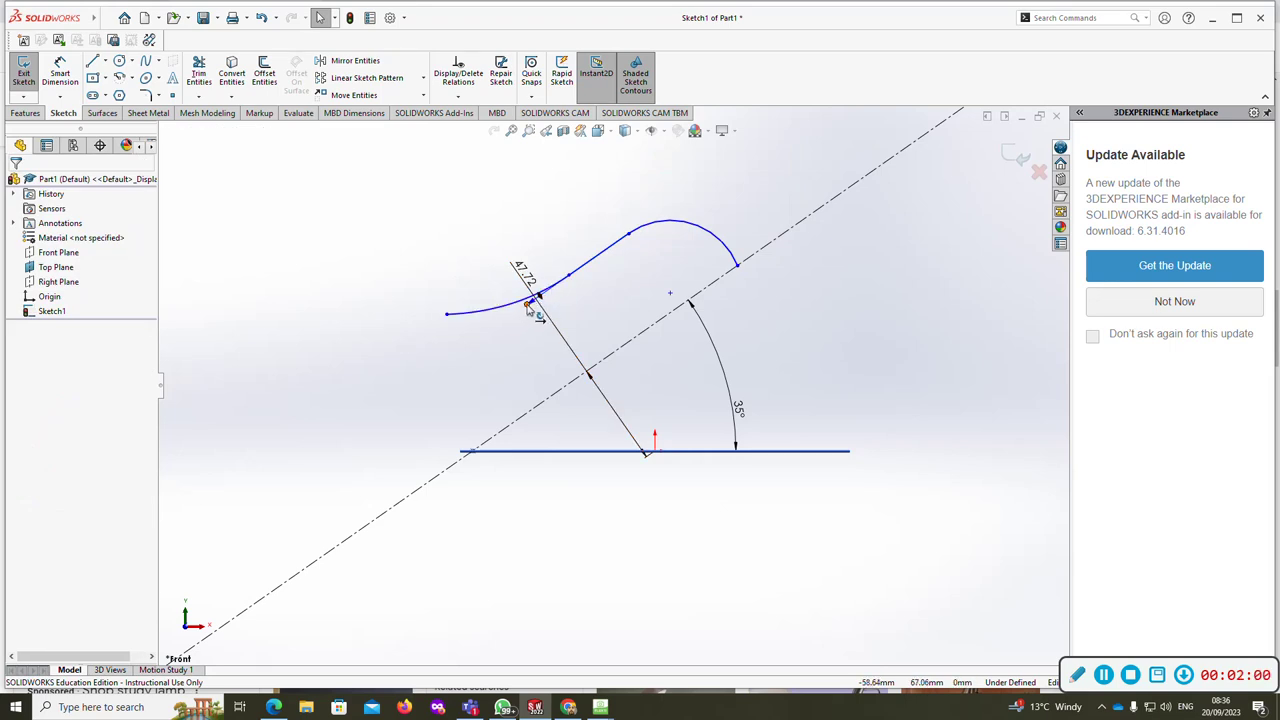
Step: Angle the spline's start handle to about 32° and move the spline-line joint to about X -44.6, Y 81.7 mm
{"action": "left_click", "coordinate": [531, 309]}
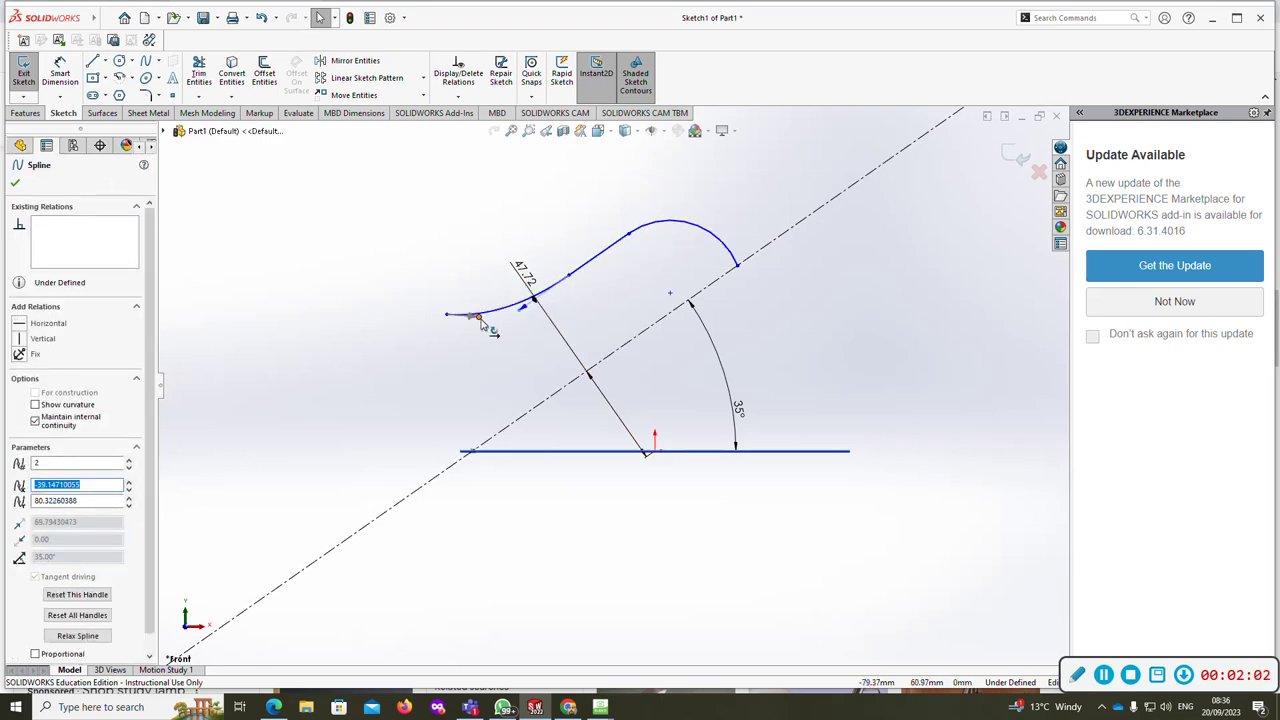
{"action": "left_click_drag", "start_coordinate": [480, 318], "coordinate": [473, 298]}
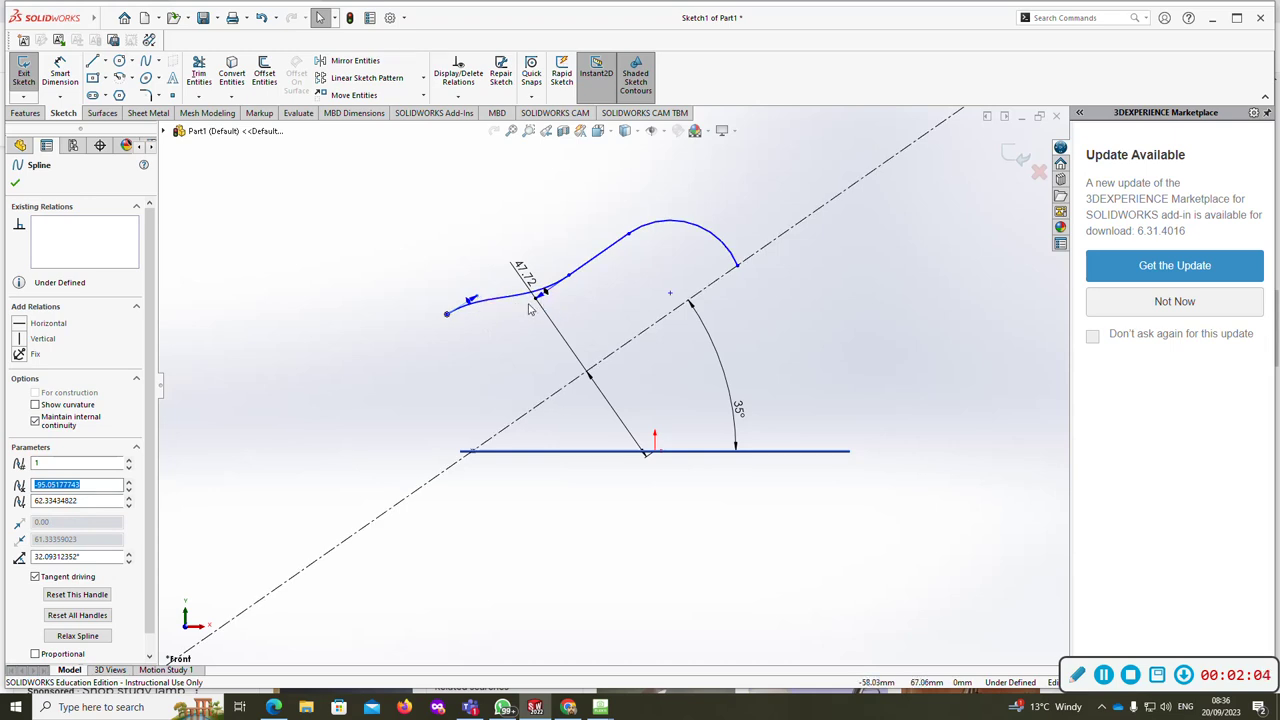
{"action": "left_click", "coordinate": [568, 272]}
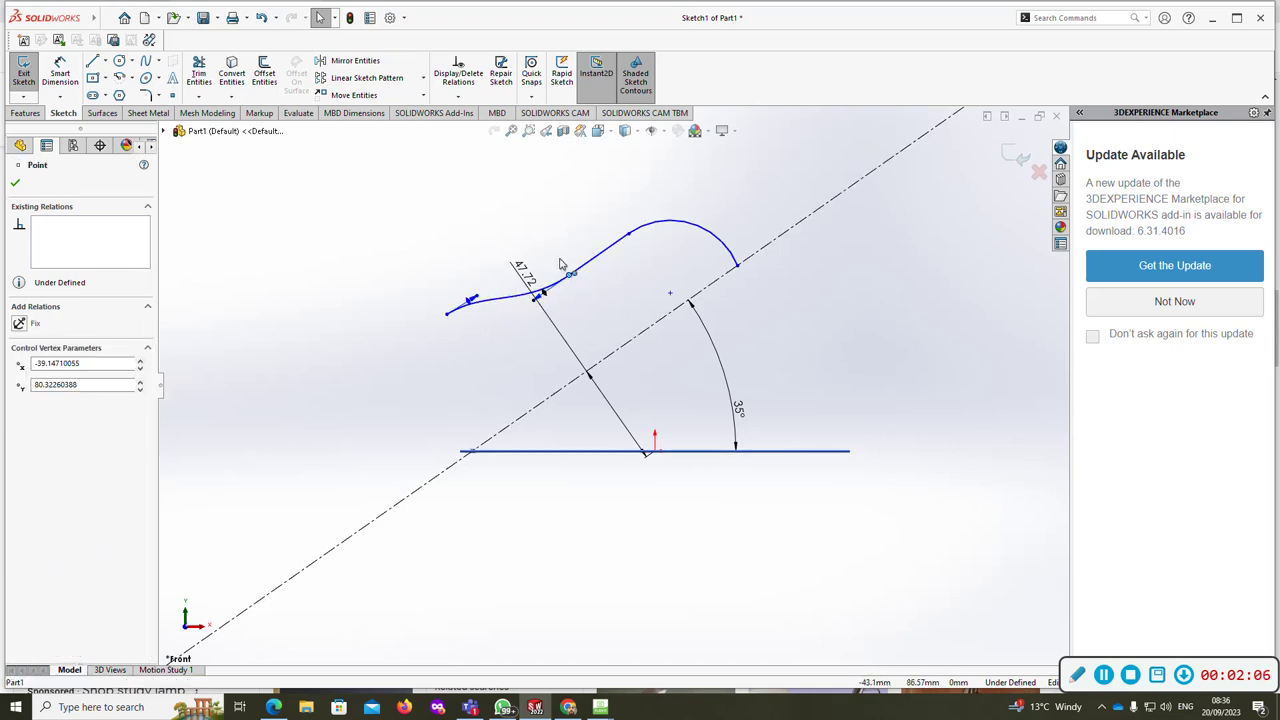
{"action": "left_click_drag", "start_coordinate": [560, 262], "coordinate": [557, 272]}
Step: Delete the tangent relation between the spline and the line and swing the spline's end handle to nearly horizontal, about -0.4°
{"action": "left_click", "coordinate": [530, 288]}
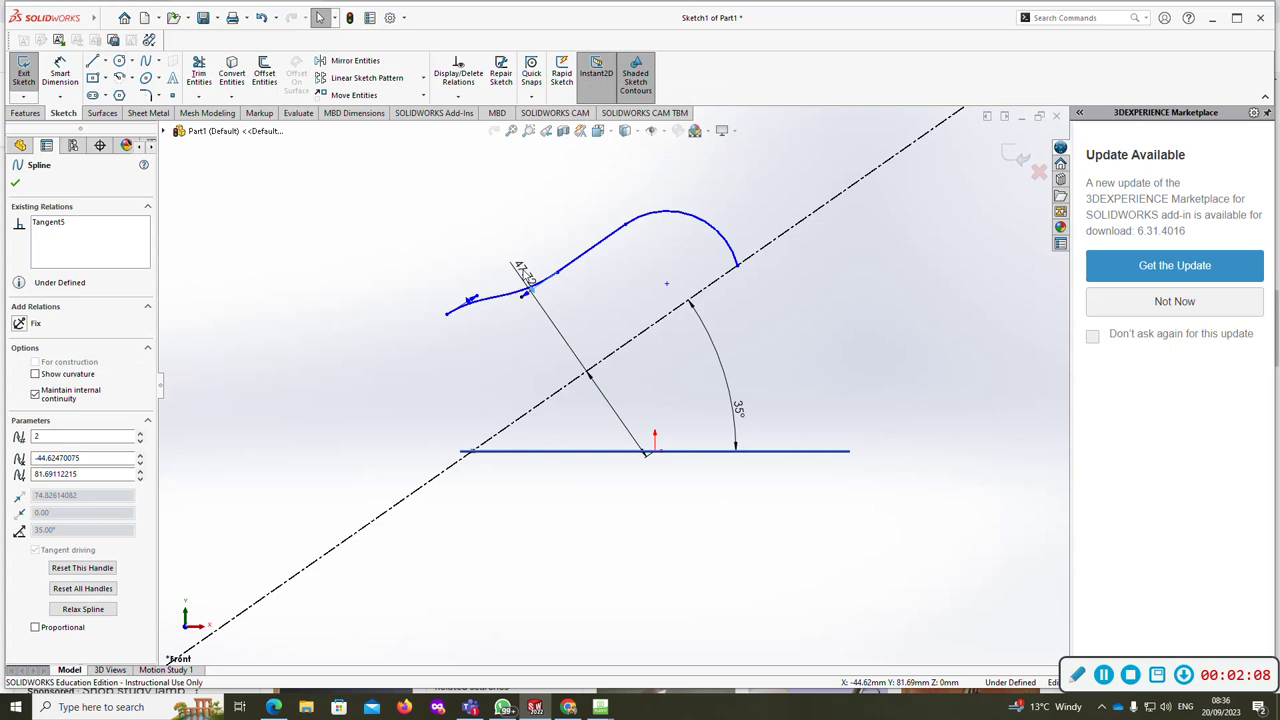
{"action": "scroll", "coordinate": [531, 252], "scroll_direction": "down", "scroll_amount": 5}
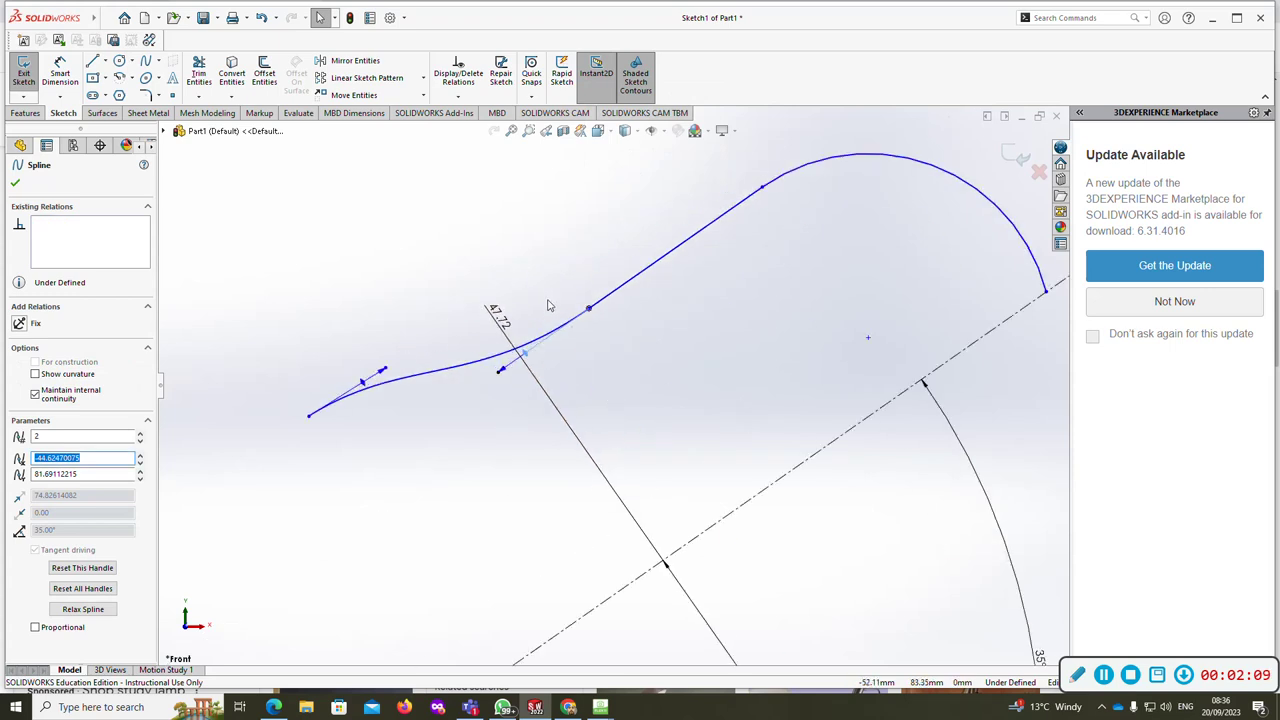
{"action": "left_click", "coordinate": [1104, 675]}
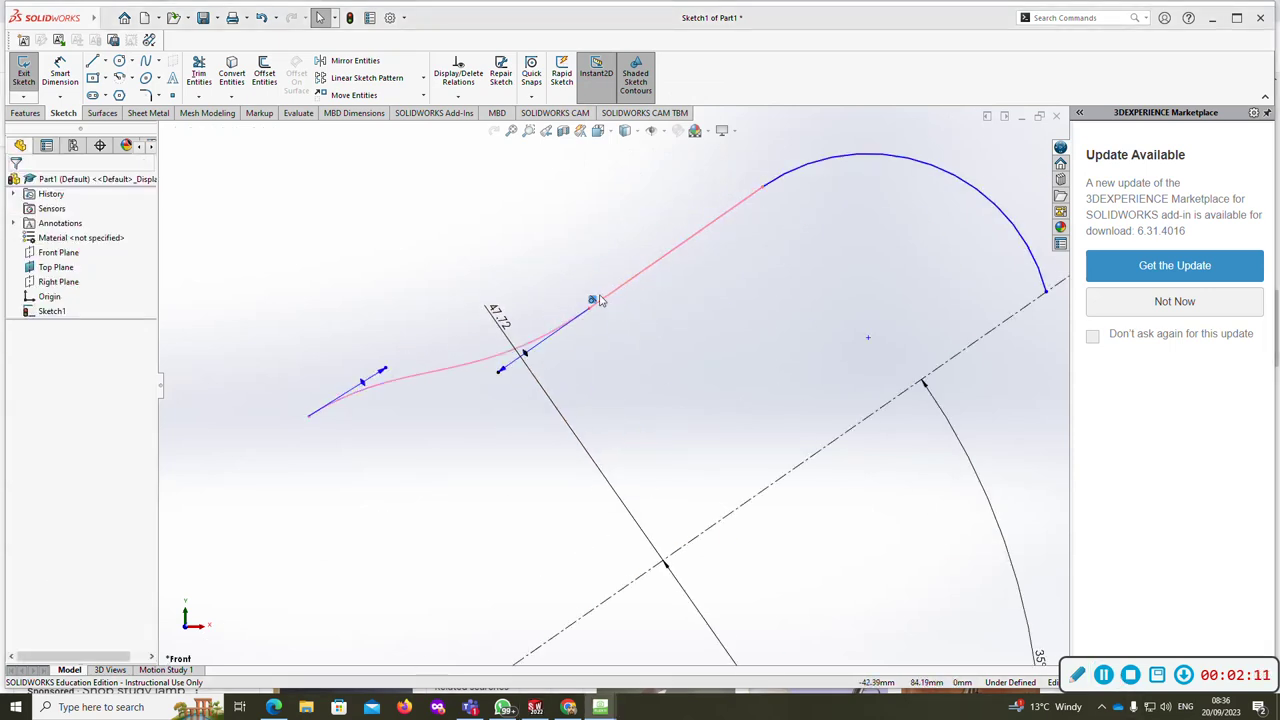
{"action": "left_click", "coordinate": [594, 300]}
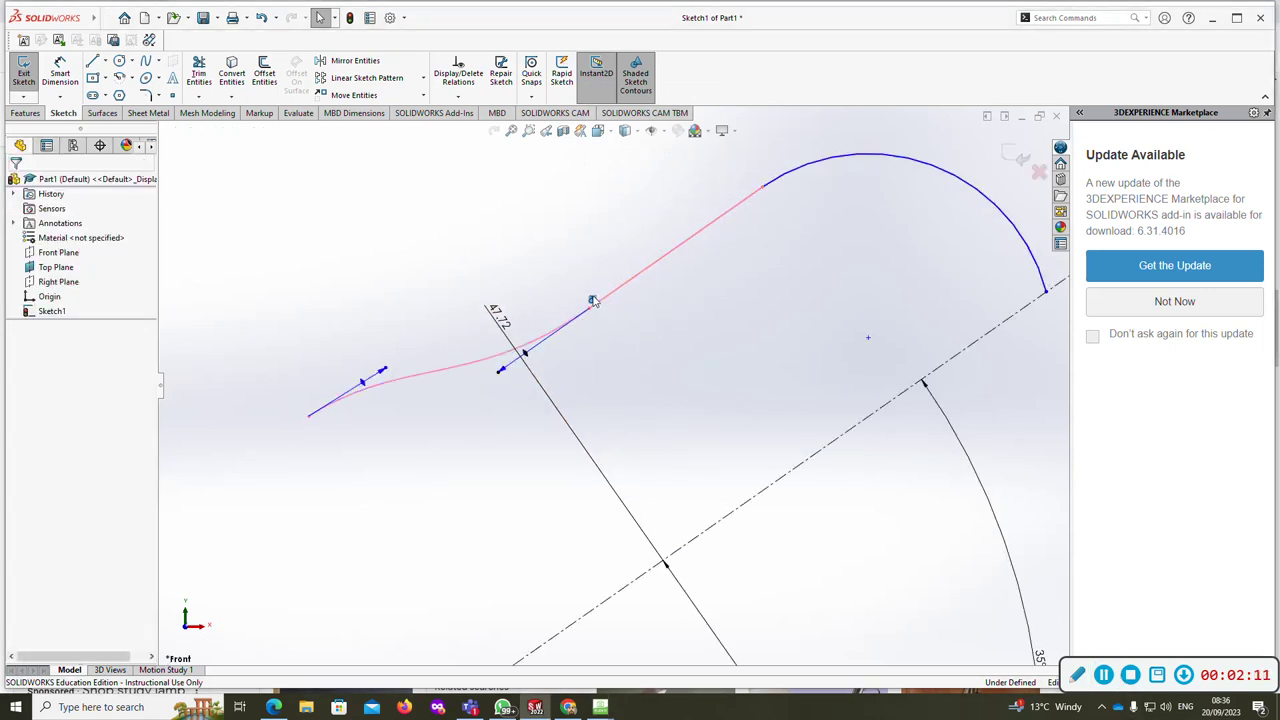
{"action": "key", "text": "Delete"}
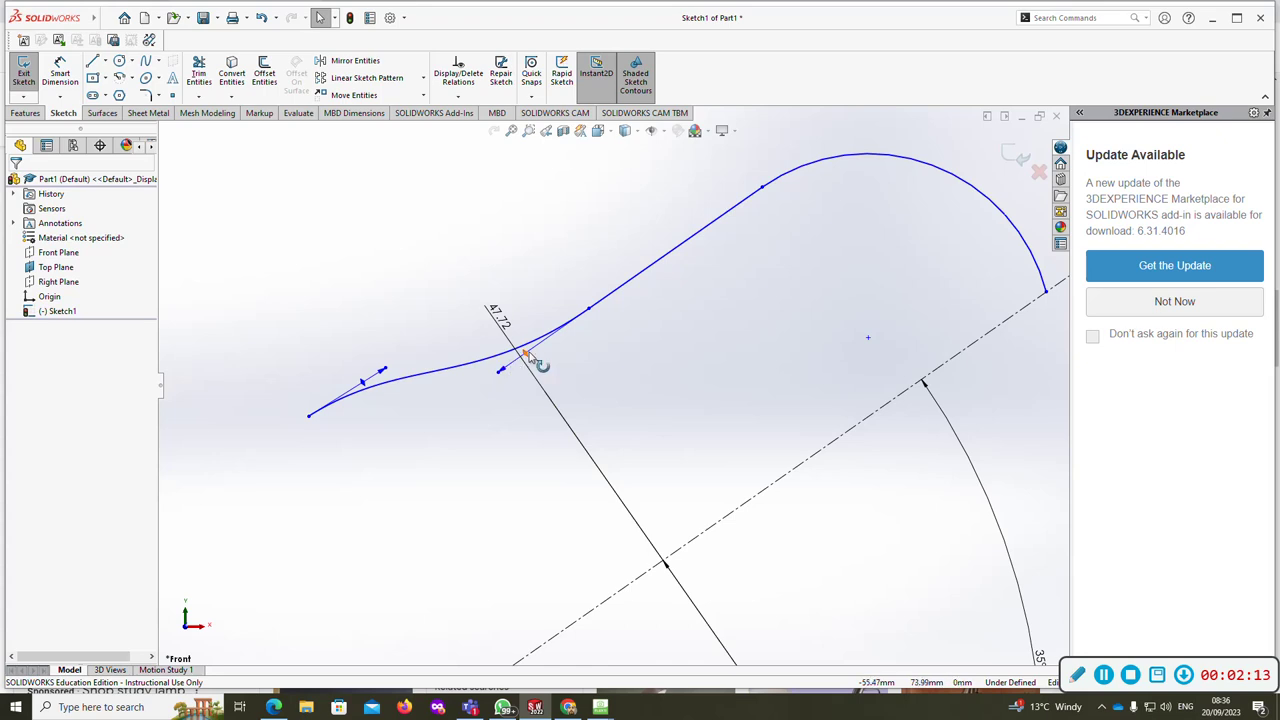
{"action": "mouse_move", "coordinate": [528, 355]}
{"action": "left_mouse_down"}
{"action": "mouse_move", "coordinate": [514, 356]}
{"action": "mouse_move", "coordinate": [508, 309]}
{"action": "left_mouse_up"}
{"action": "scroll", "coordinate": [563, 350], "scroll_direction": "up", "scroll_amount": 4}
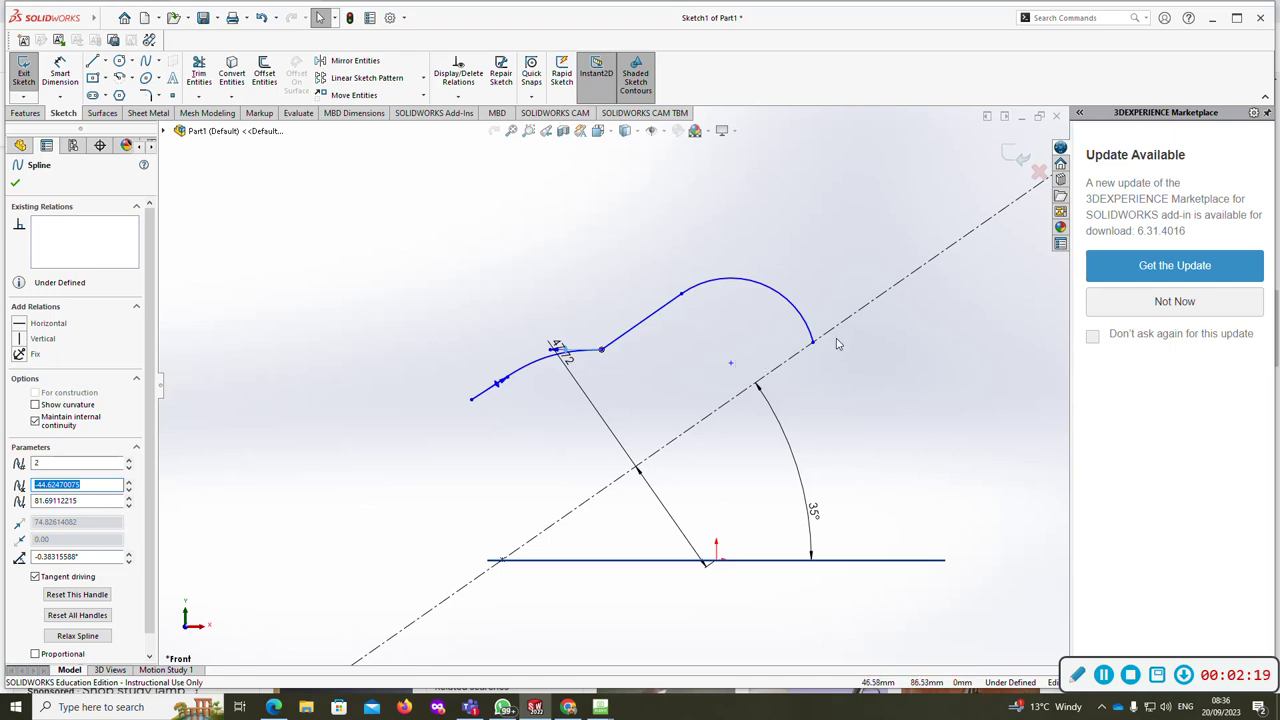
Step: Slide the arc's end farther up the construction line and extend the spline's free end to about X -145, Y 57.8 mm
{"action": "left_click_drag", "start_coordinate": [814, 344], "coordinate": [840, 323]}
{"action": "left_click", "coordinate": [820, 428]}
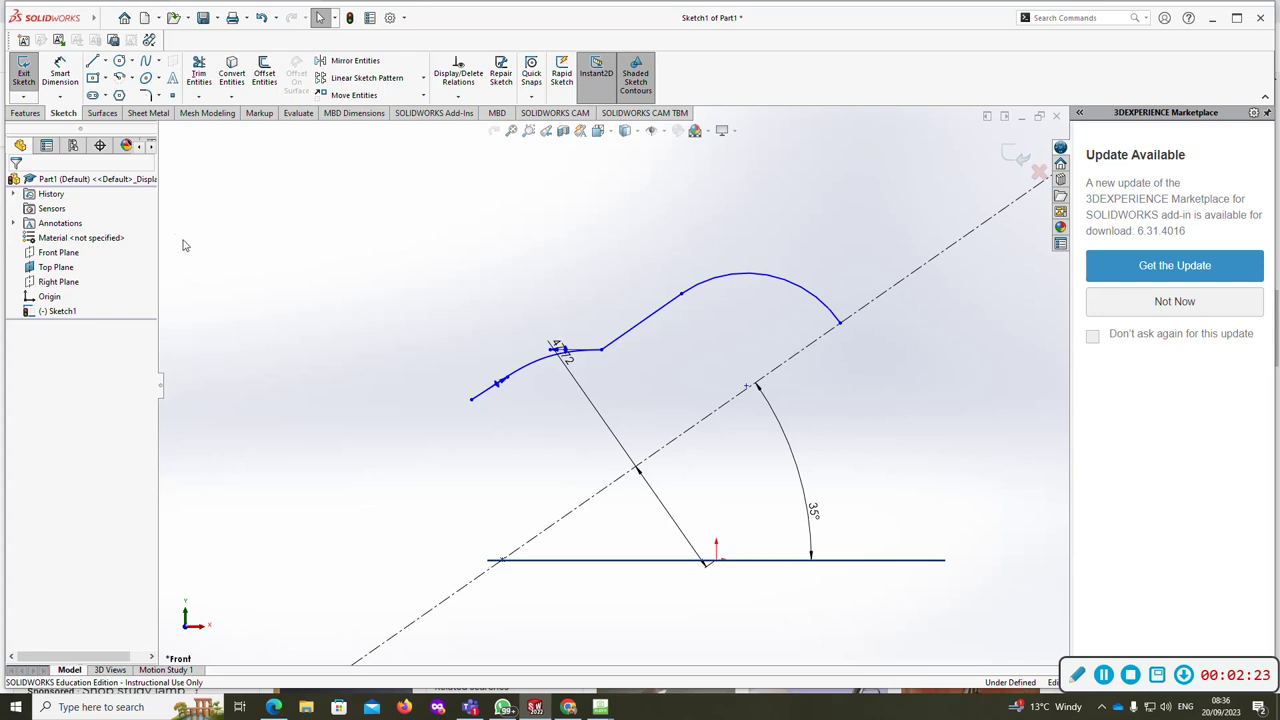
{"action": "left_click_drag", "start_coordinate": [472, 400], "coordinate": [343, 411]}
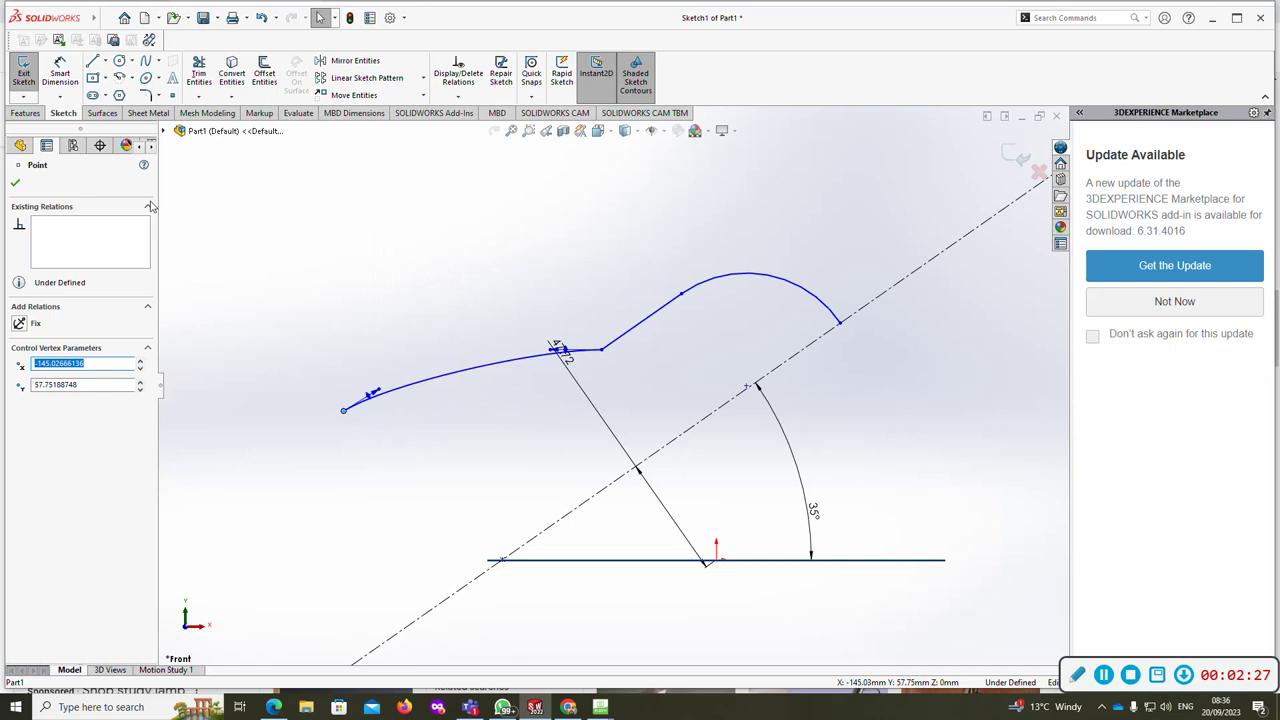
Step: Revolve the profile as a surface through 360° about the inclined construction line
{"action": "left_click", "coordinate": [102, 113]}
{"action": "left_click", "coordinate": [64, 72]}
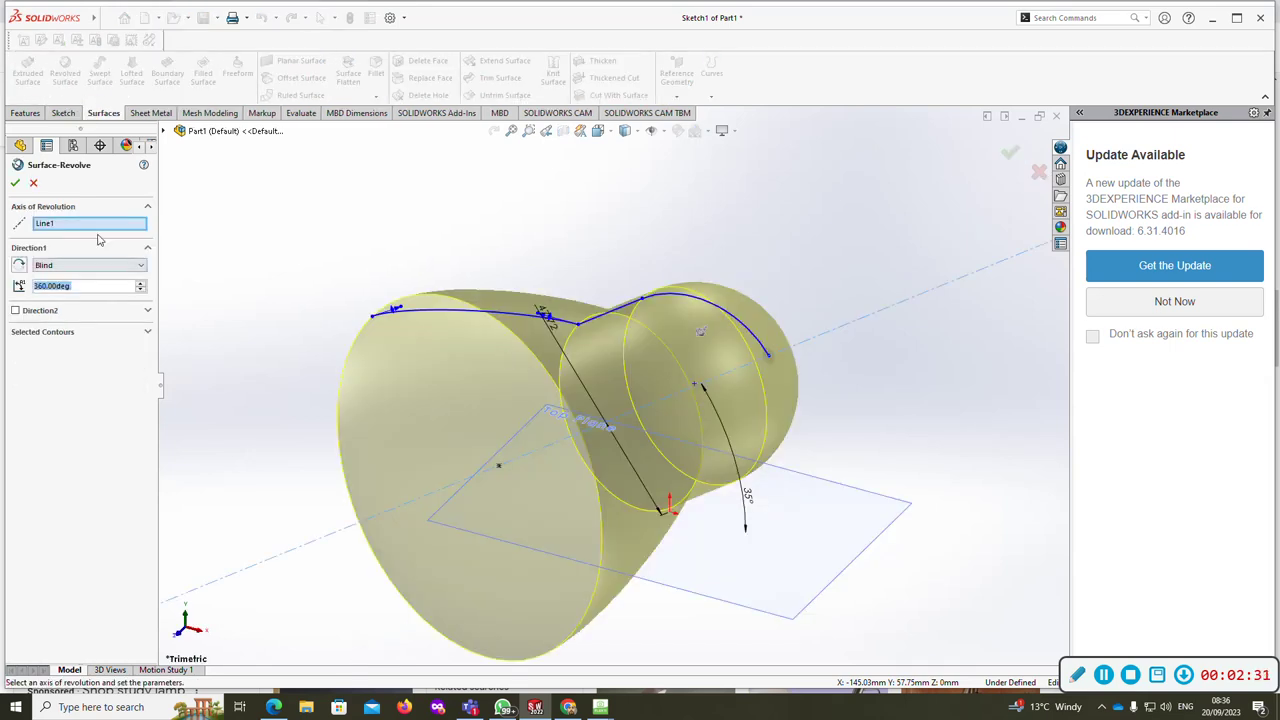
{"action": "left_click", "coordinate": [15, 183]}
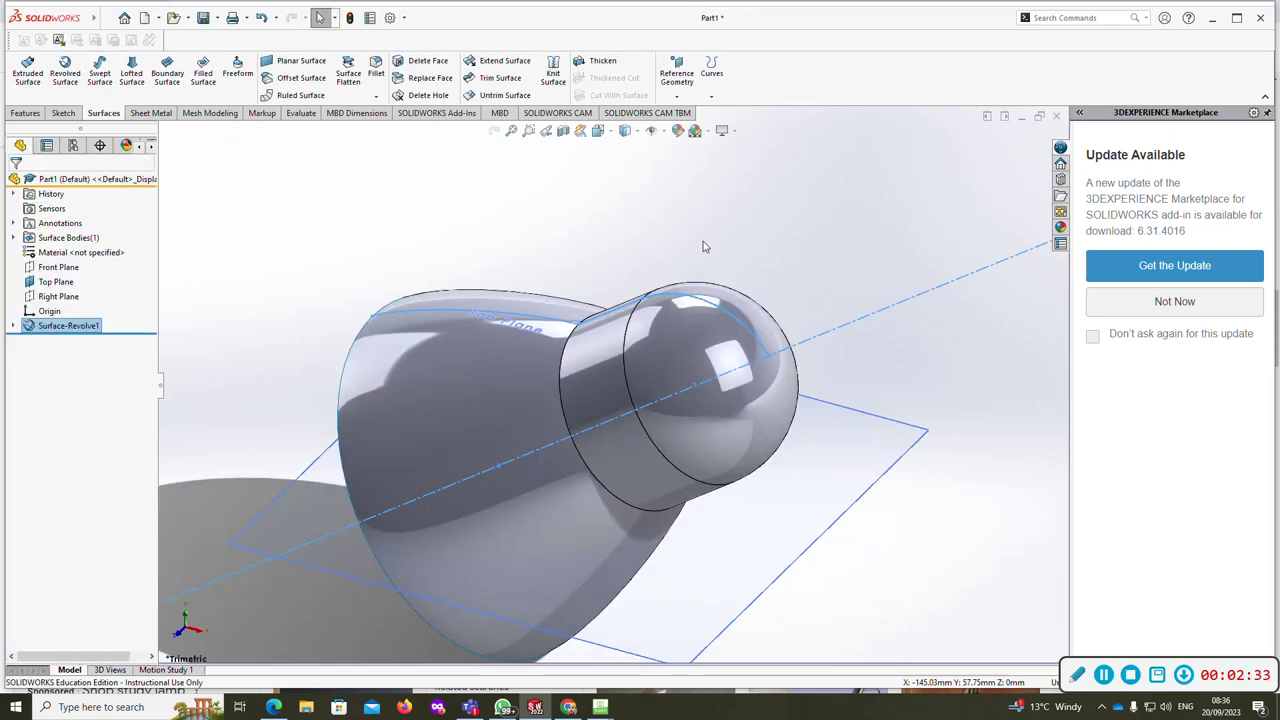
Step: Thicken the revolved surface inward by 1 mm
{"action": "left_click", "coordinate": [596, 68]}
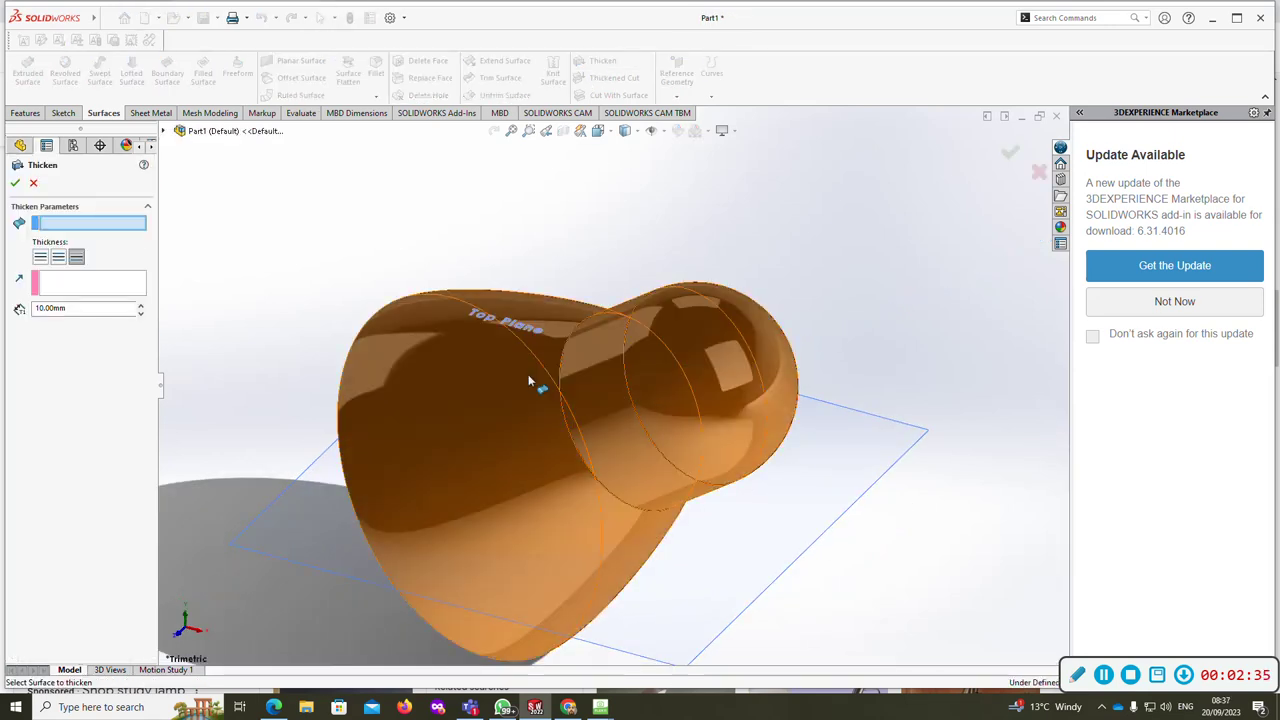
{"action": "left_click", "coordinate": [528, 374]}
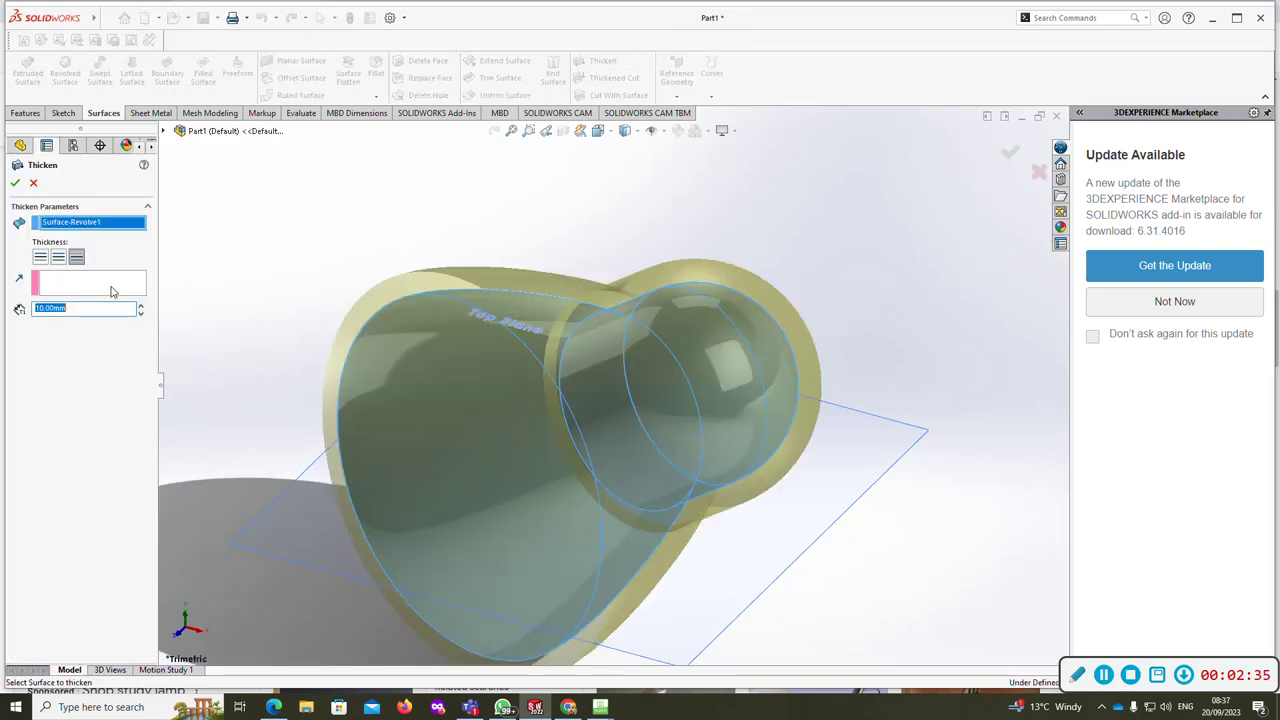
{"action": "left_click", "coordinate": [41, 257]}
{"action": "left_click", "coordinate": [72, 308]}
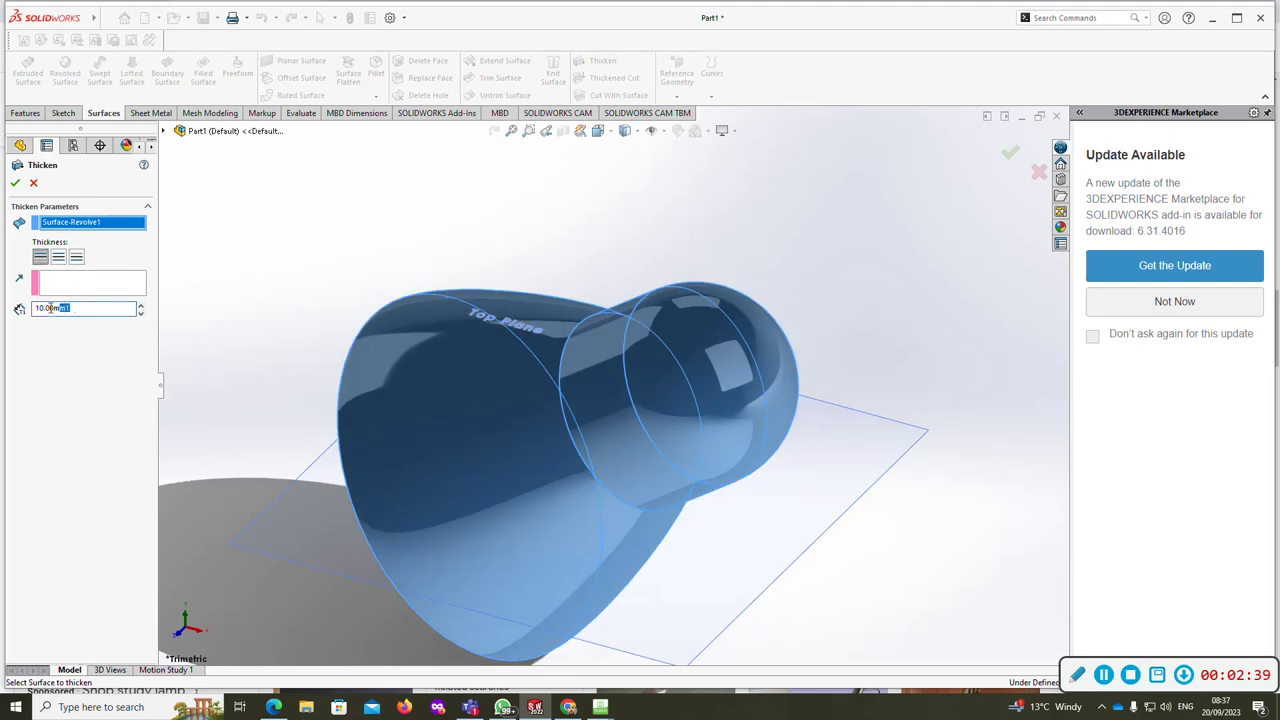
{"action": "type", "text": "1"}
{"action": "key", "text": "Return"}
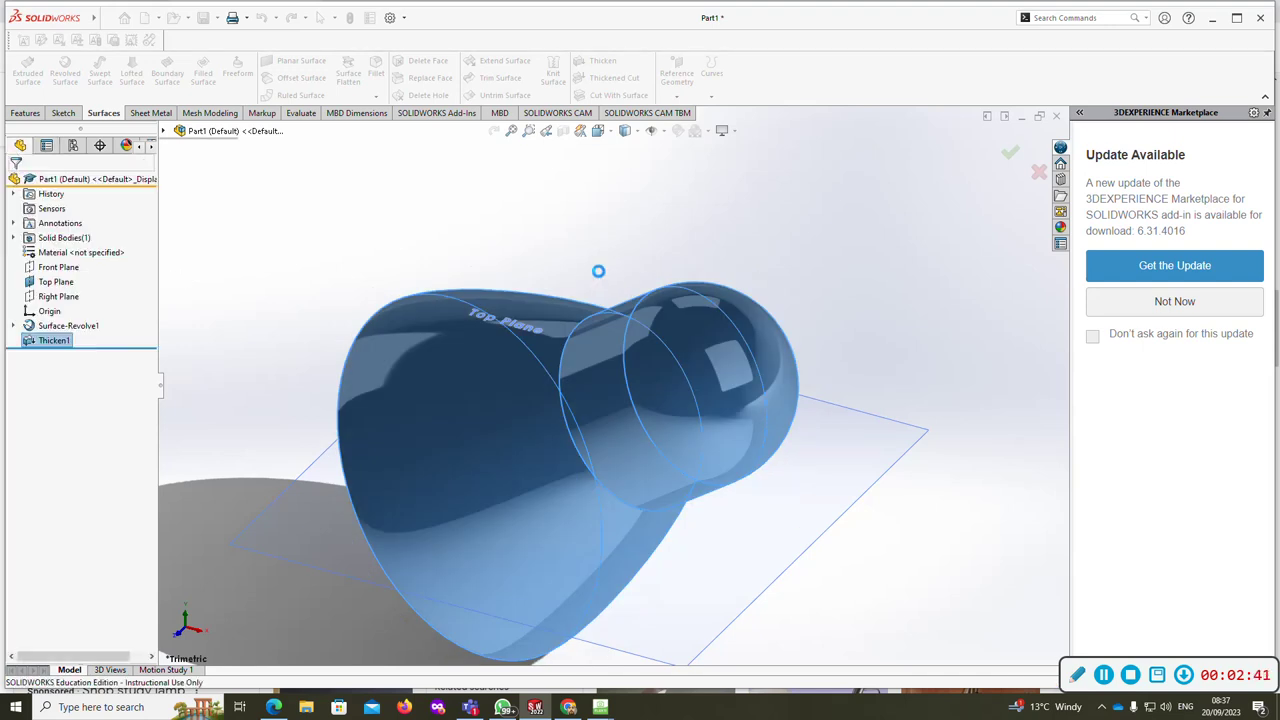
Step: Inspect the lampshade from several angles and compare it with the reference lamp pictures in Chrome and Edge, then return to SOLIDWORKS
{"action": "middle_click_drag", "start_coordinate": [531, 220], "coordinate": [711, 250]}
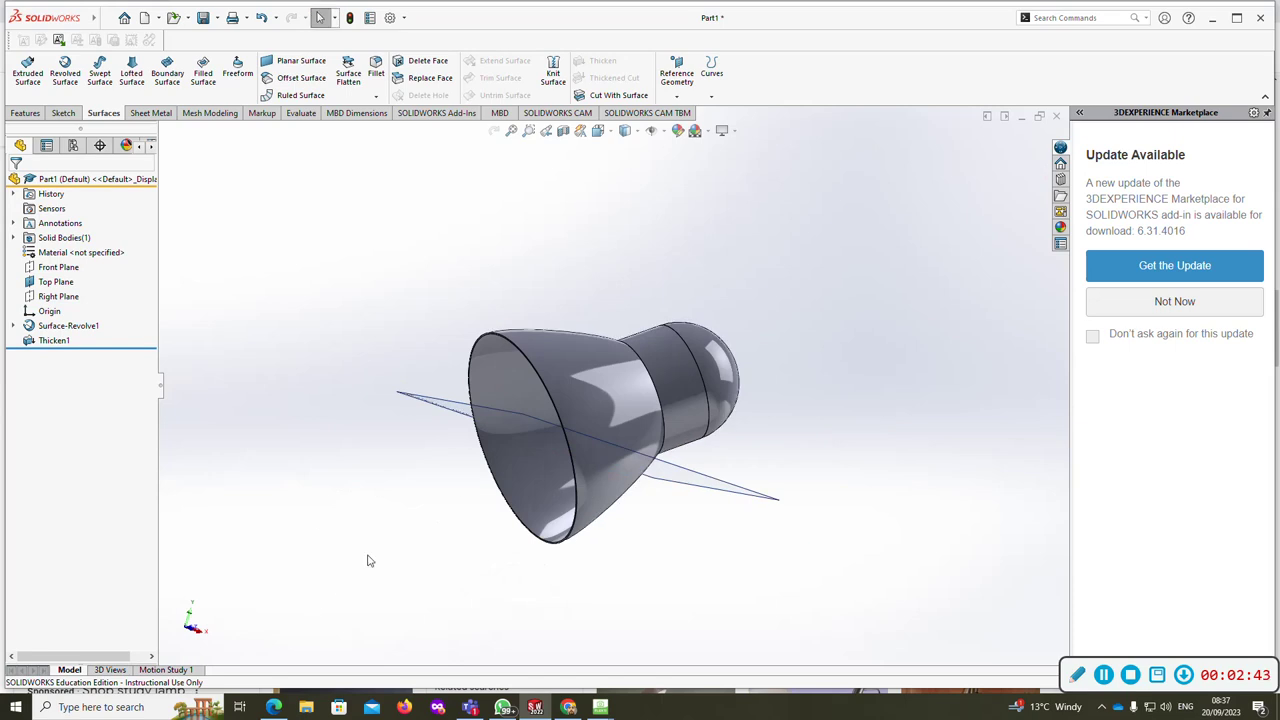
{"action": "middle_click_drag", "start_coordinate": [370, 560], "coordinate": [529, 619]}
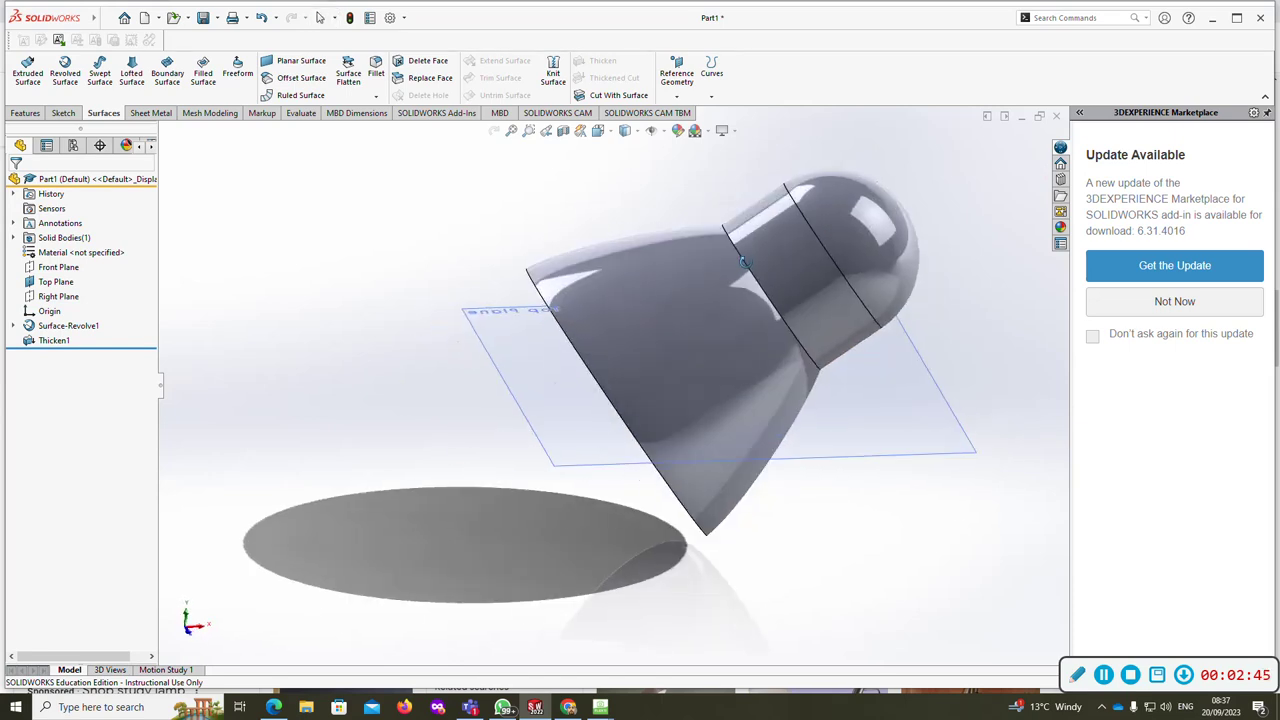
{"action": "left_click", "coordinate": [570, 707]}
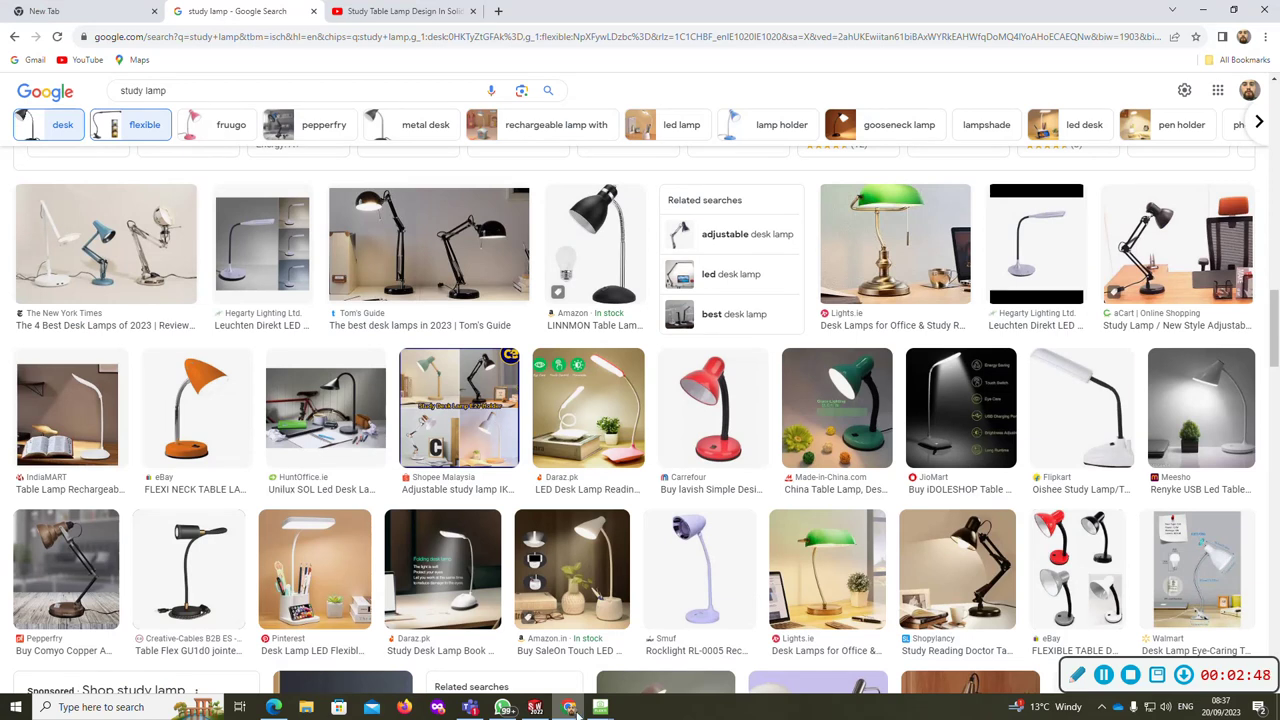
{"action": "left_click", "coordinate": [272, 707]}
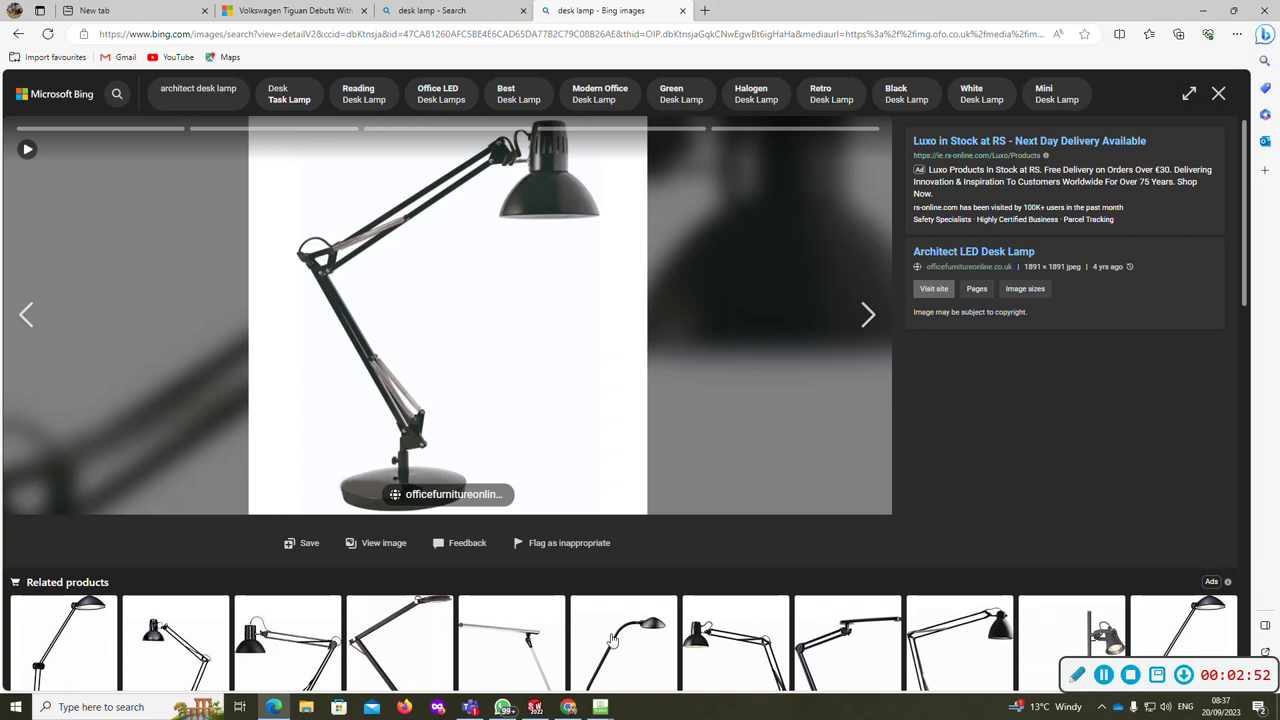
{"action": "left_click", "coordinate": [568, 707]}
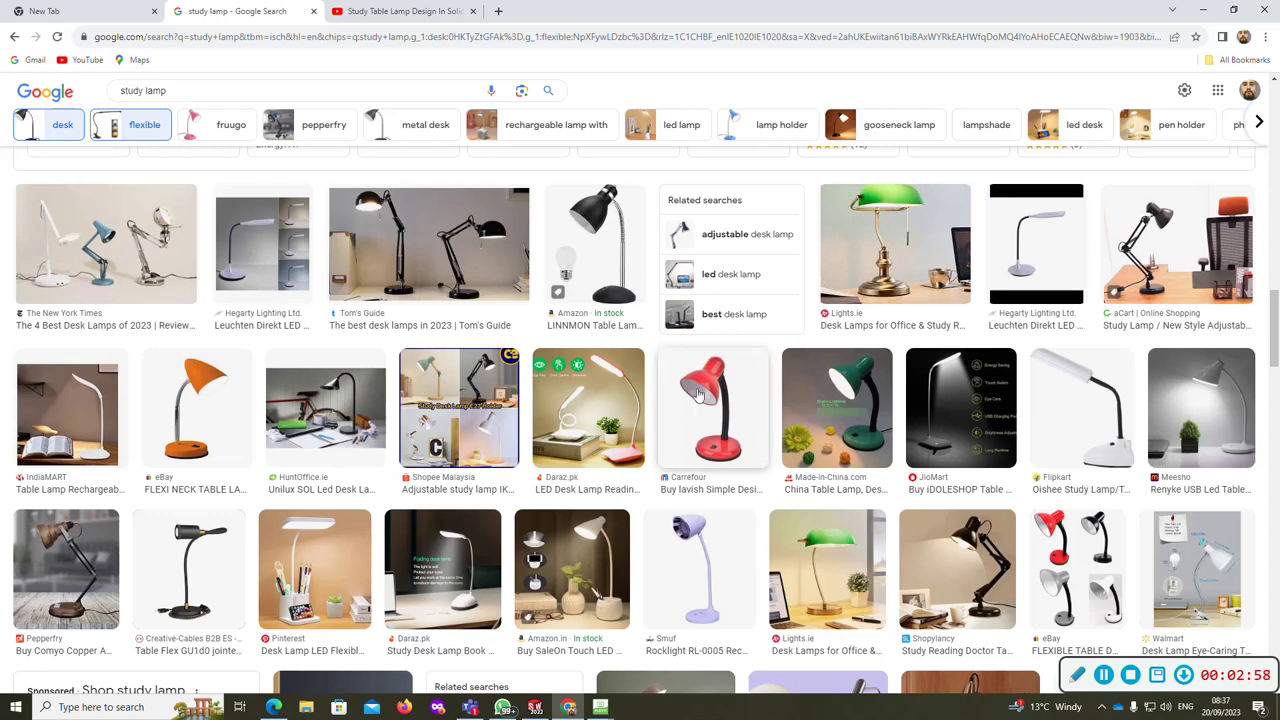
{"action": "left_click", "coordinate": [535, 707]}
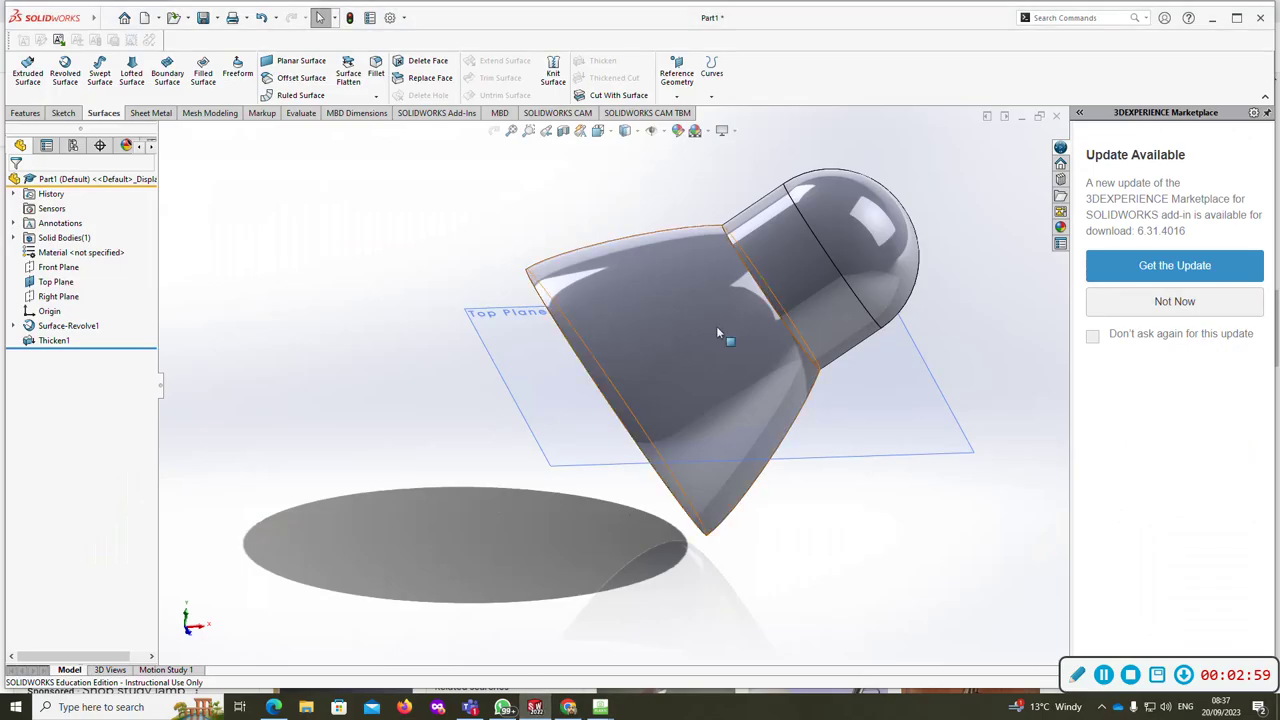
Step: Create a reference plane coincident with the circular edge where the dome meets the neck
{"action": "left_click", "coordinate": [672, 95]}
{"action": "left_click", "coordinate": [685, 113]}
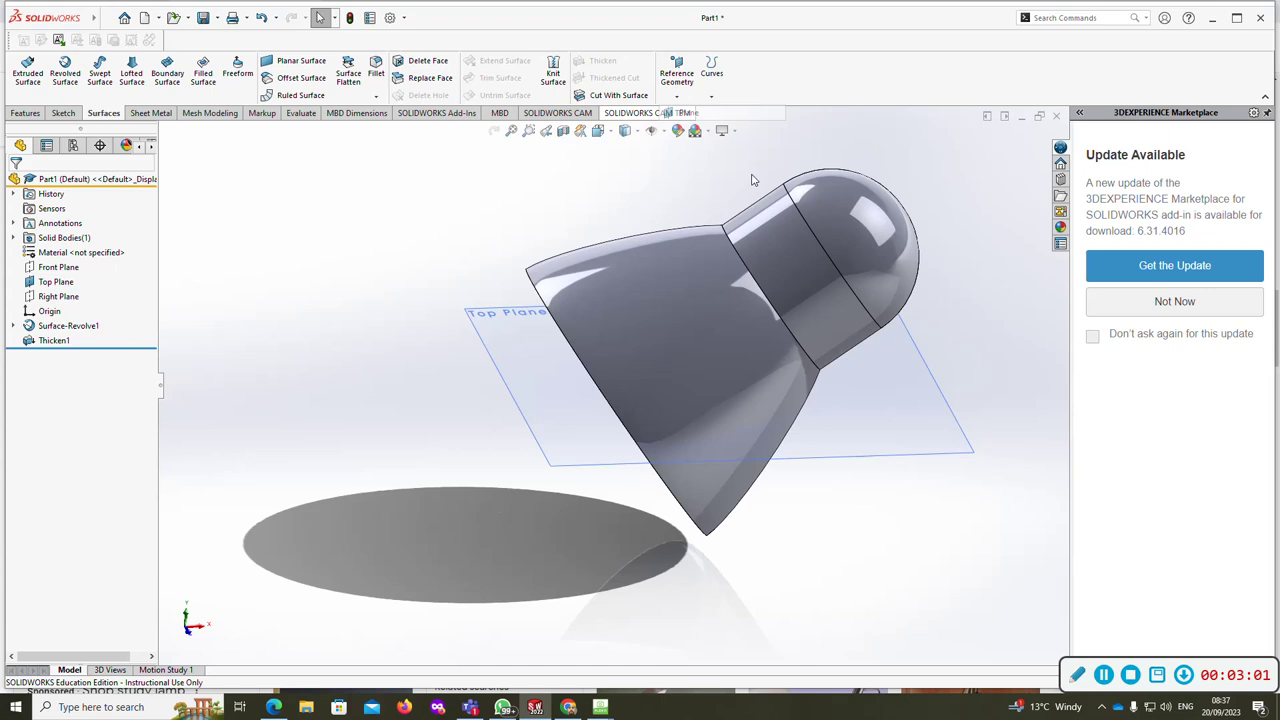
{"action": "left_click", "coordinate": [822, 247]}
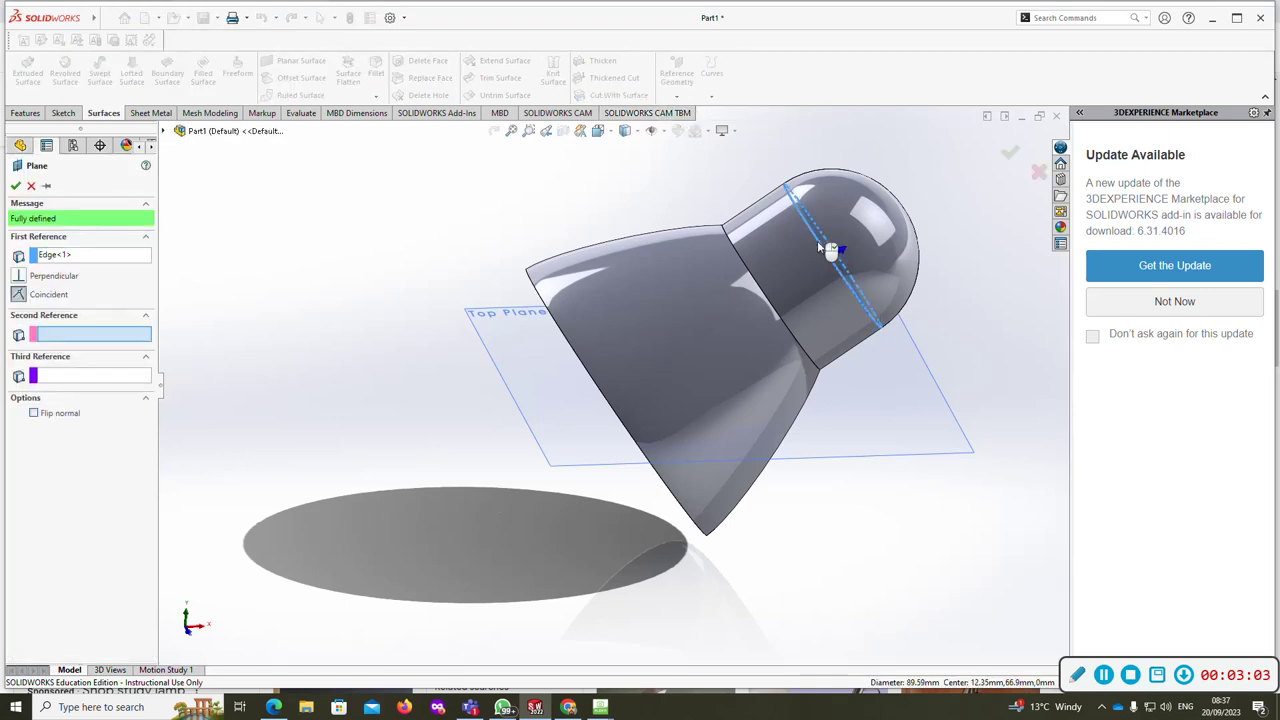
{"action": "right_click", "coordinate": [838, 245]}
Step: Sketch a circle of about 3.3 mm radius near the dome's upper edge on the new plane and exit the sketch
{"action": "middle_click_drag", "start_coordinate": [838, 245], "coordinate": [752, 280]}
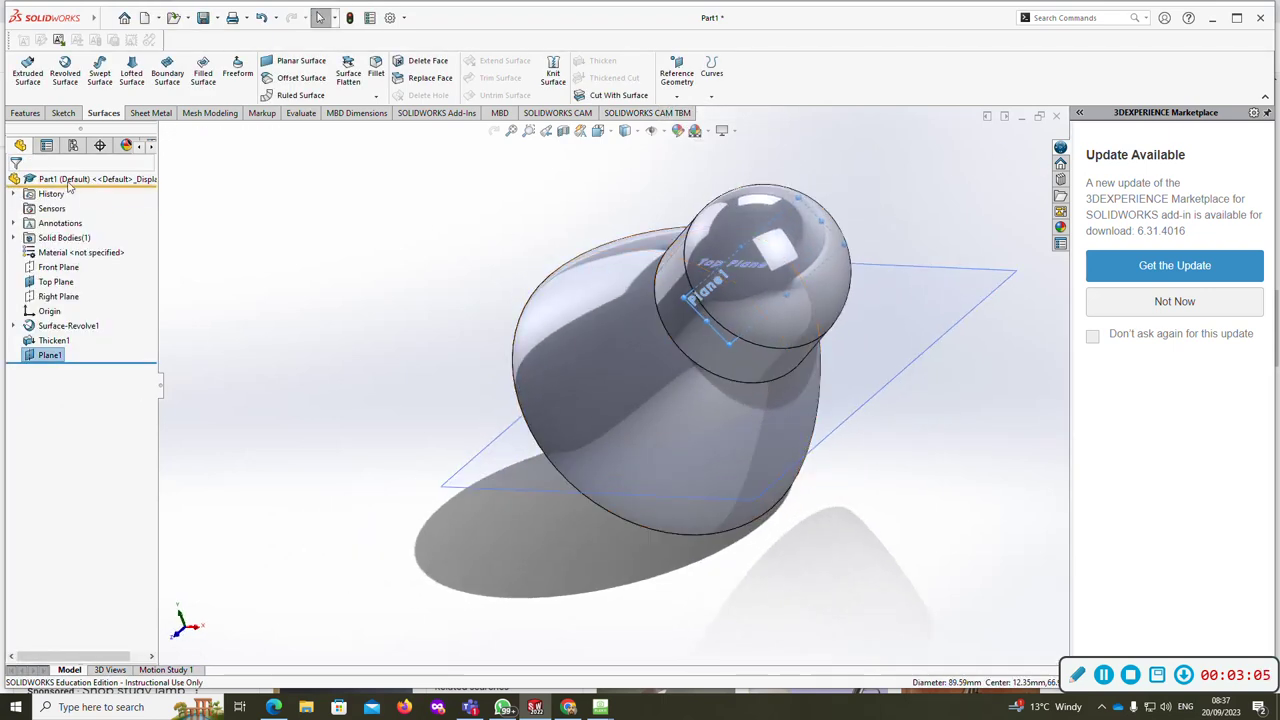
{"action": "left_click", "coordinate": [63, 112]}
{"action": "left_click", "coordinate": [23, 72]}
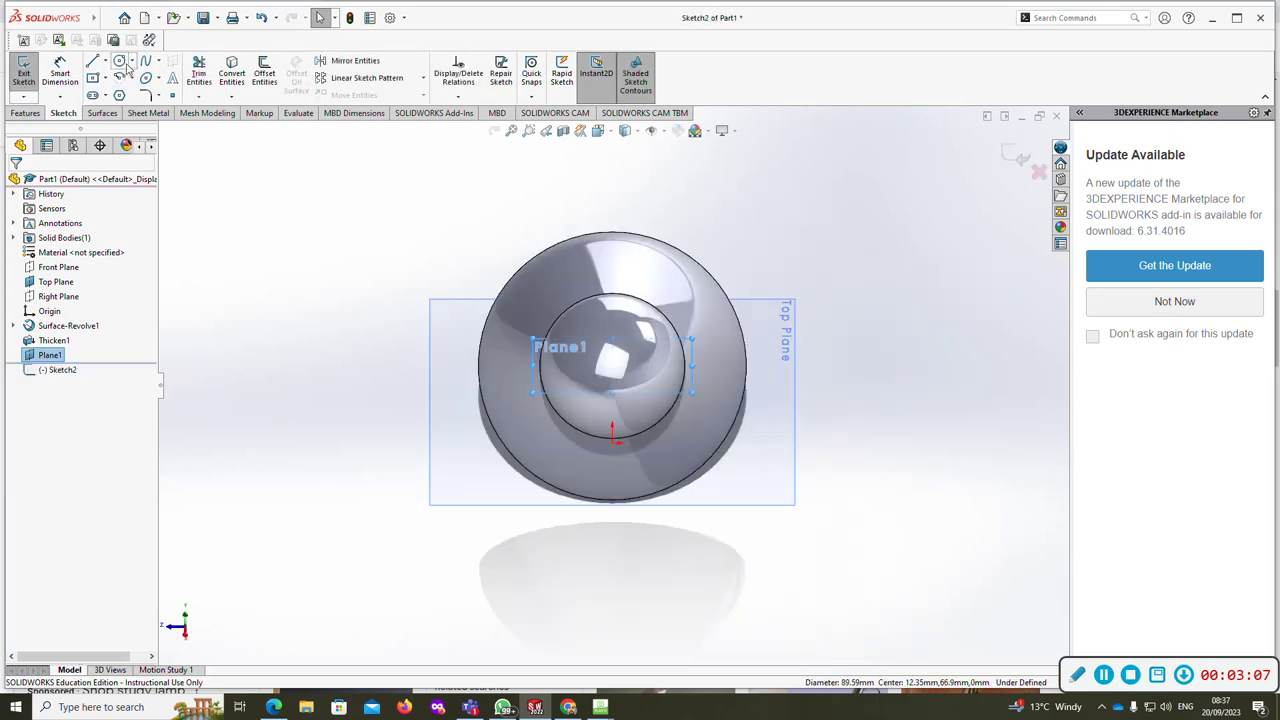
{"action": "left_click", "coordinate": [591, 317]}
{"action": "scroll", "coordinate": [551, 325], "scroll_direction": "down", "scroll_amount": 5}
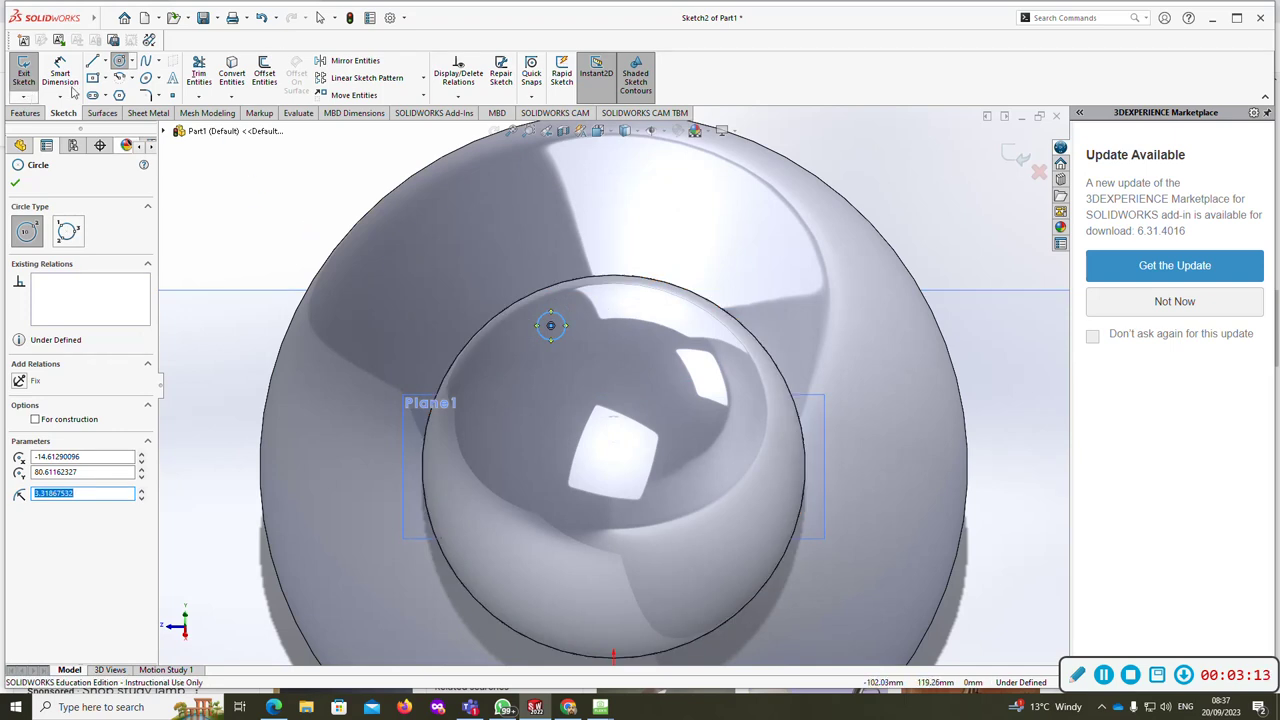
{"action": "left_click", "coordinate": [24, 70]}
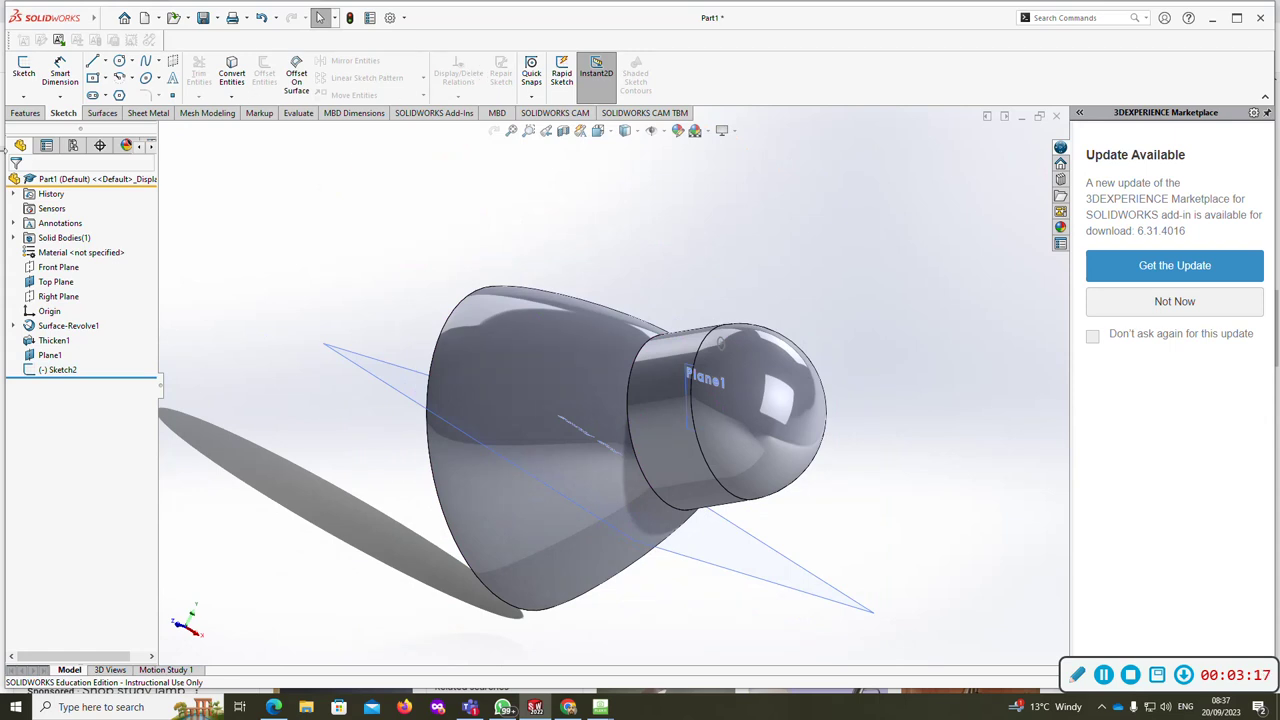
Step: Create a reference axis running through the centre of the lampshade's cylindrical neck
{"action": "left_click", "coordinate": [22, 113]}
{"action": "left_click", "coordinate": [538, 75]}
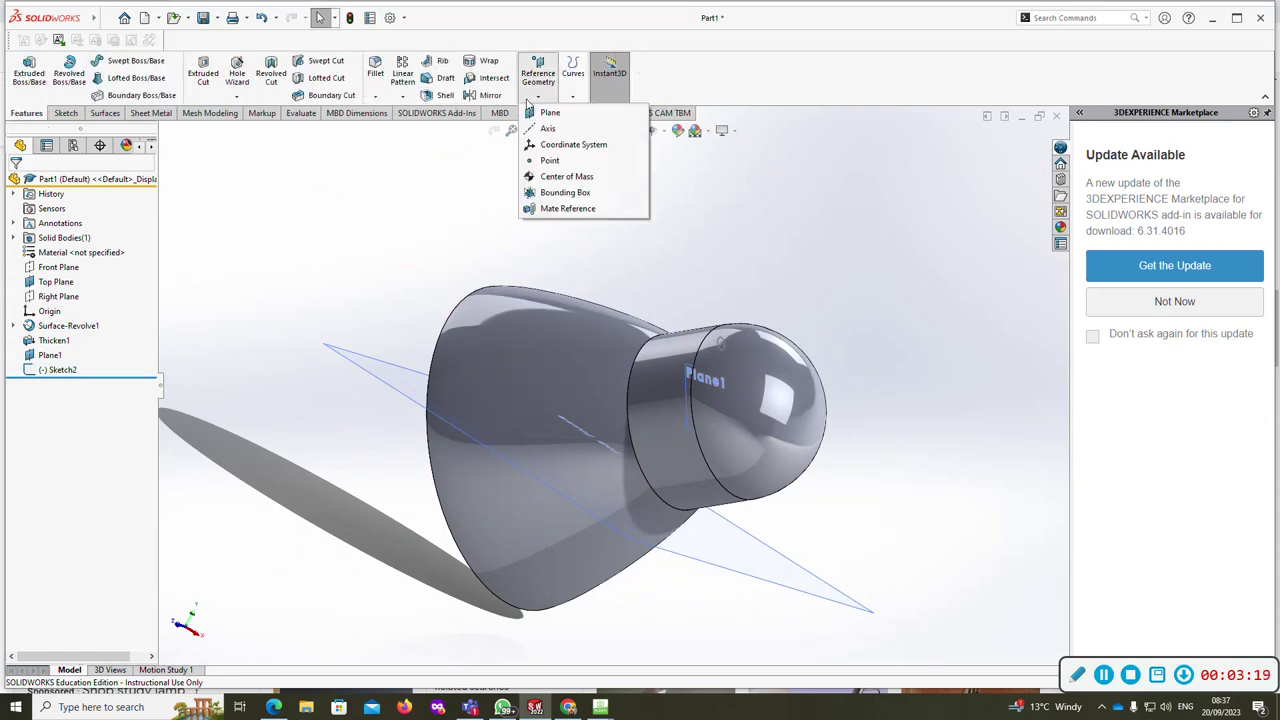
{"action": "left_click", "coordinate": [548, 128]}
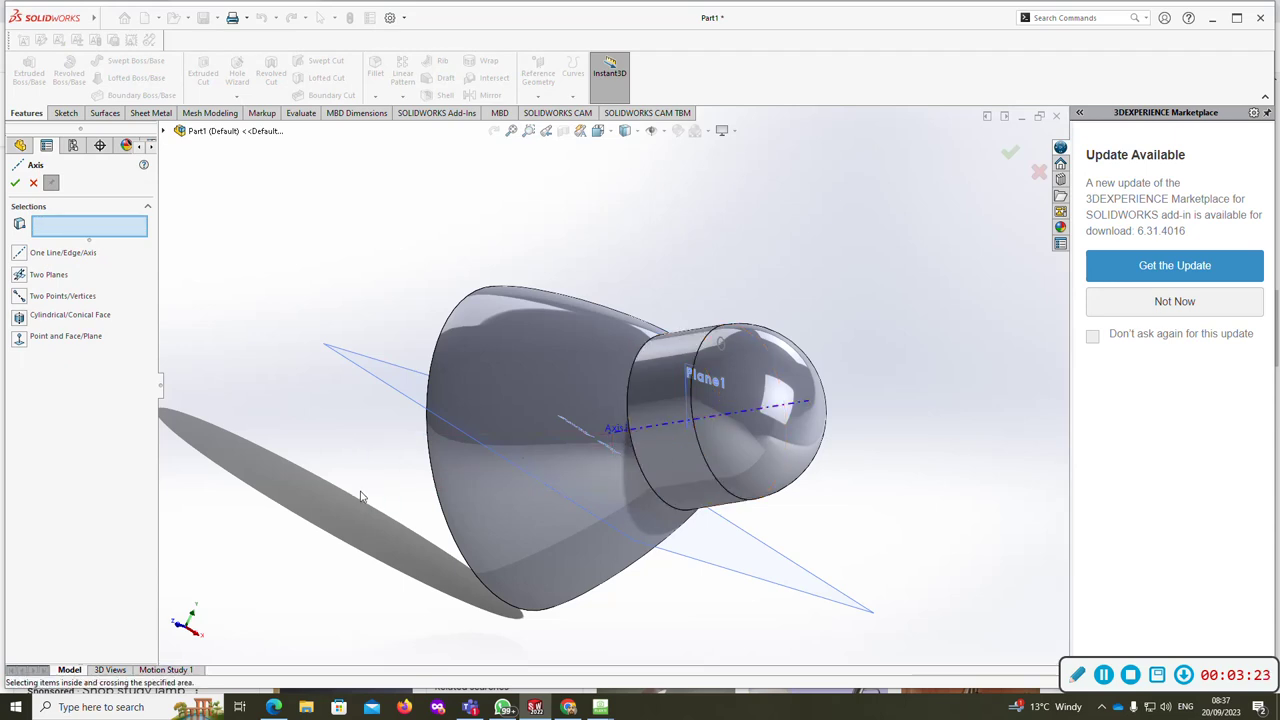
{"action": "left_click", "coordinate": [33, 183]}
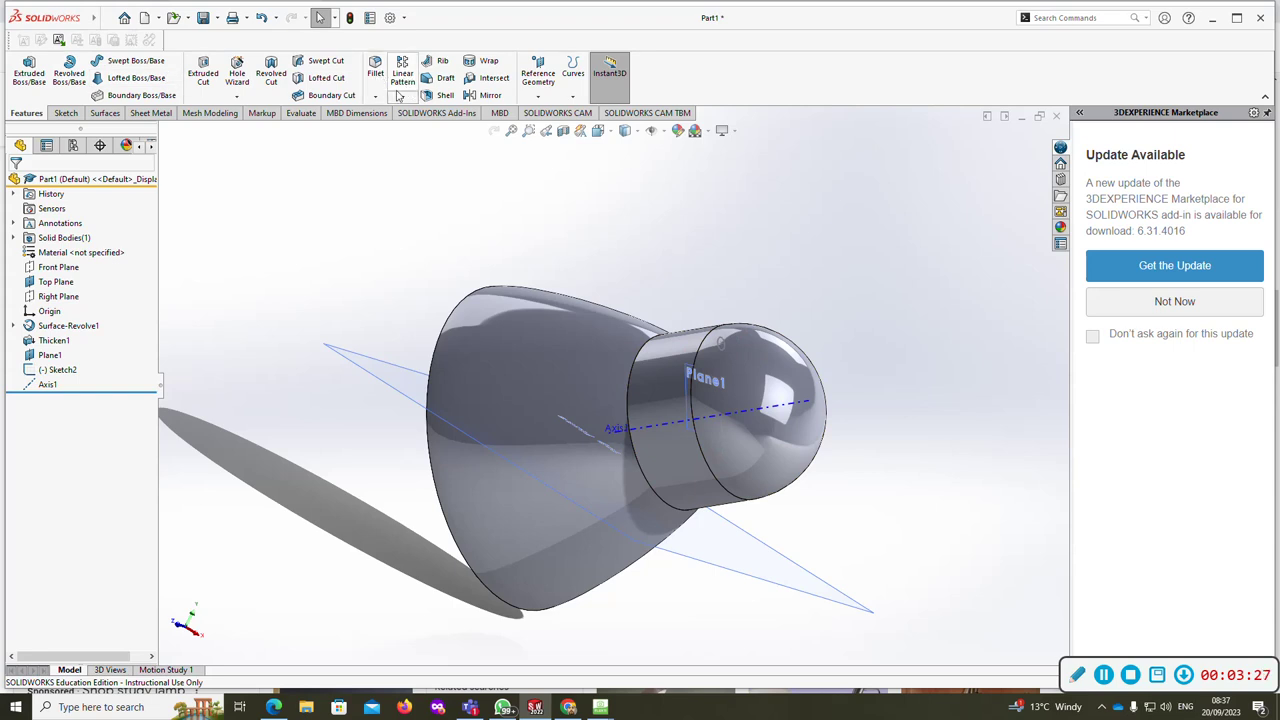
Step: Extrude-cut the small circle sketched near the dome's edge, using the Through All - Both end condition
{"action": "left_click", "coordinate": [204, 66]}
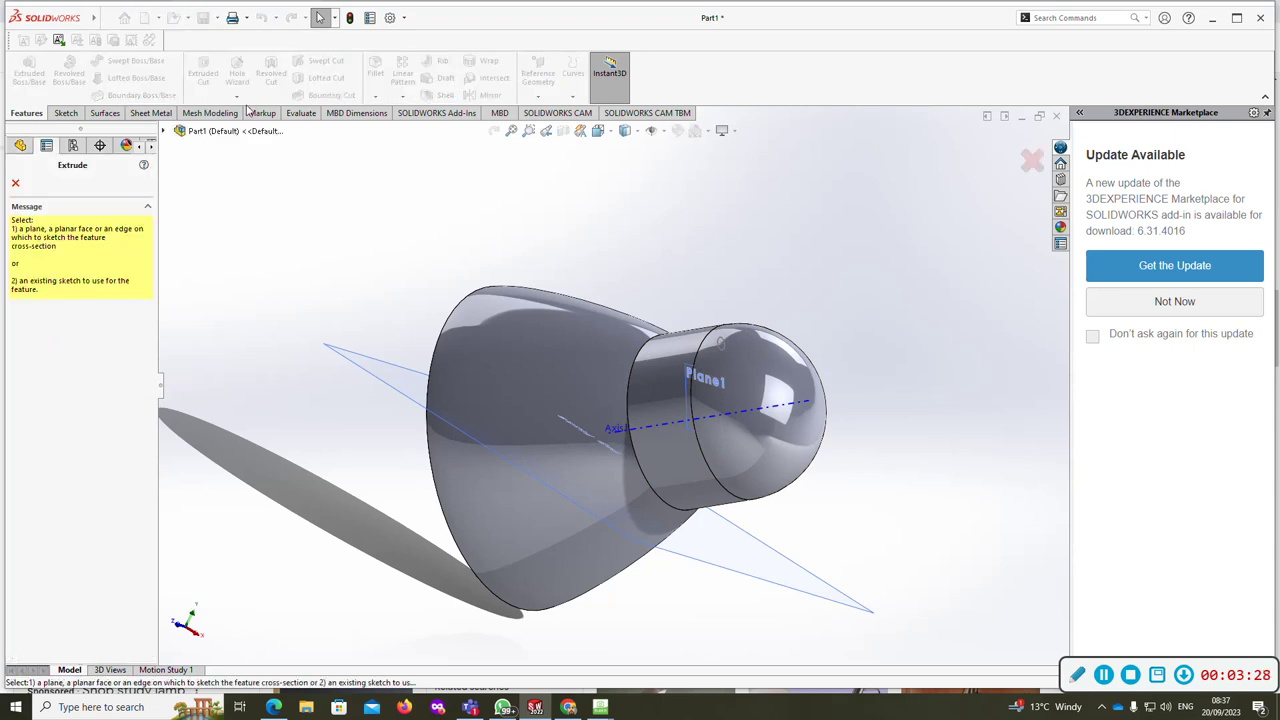
{"action": "left_click", "coordinate": [726, 349]}
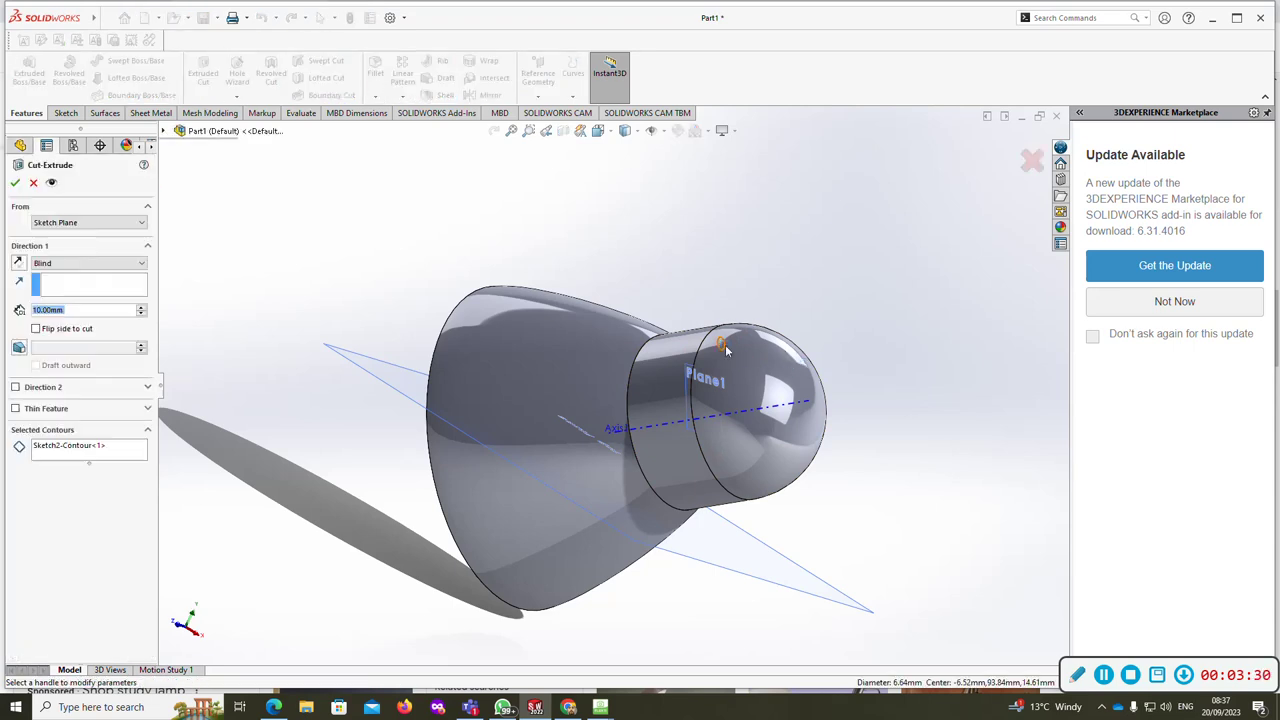
{"action": "left_click", "coordinate": [74, 263]}
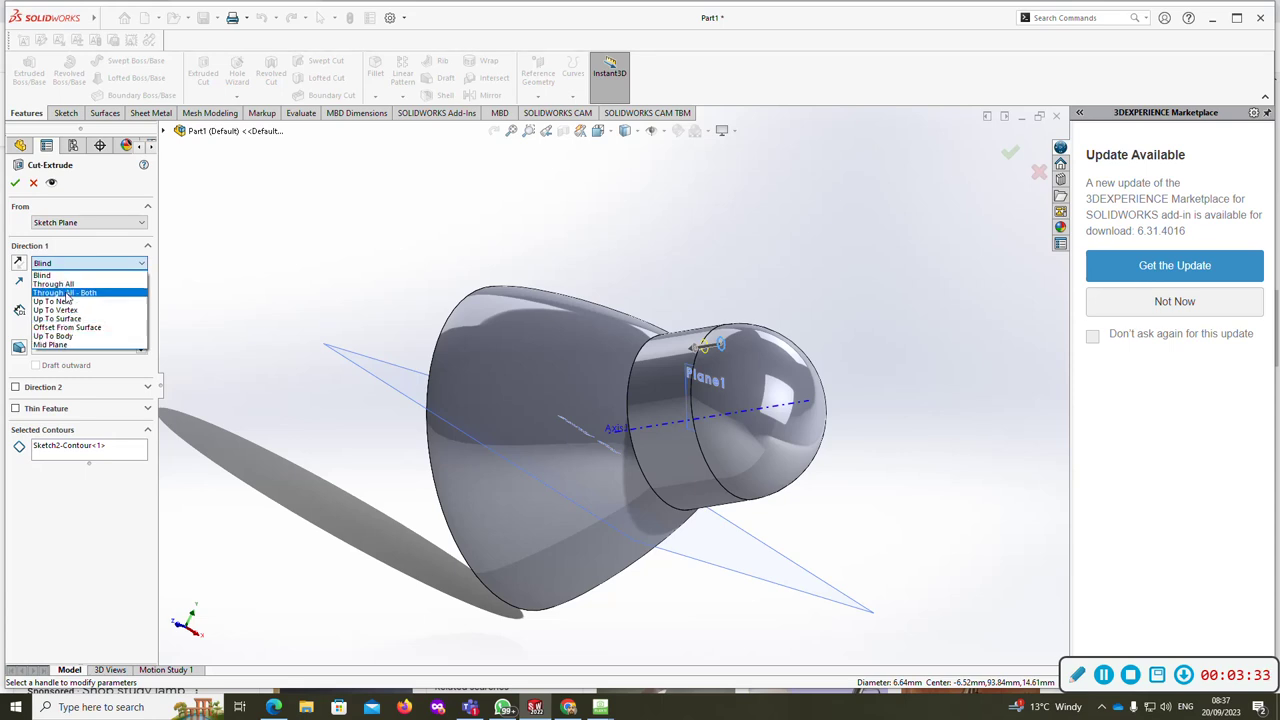
{"action": "left_click", "coordinate": [67, 293]}
{"action": "left_click", "coordinate": [15, 183]}
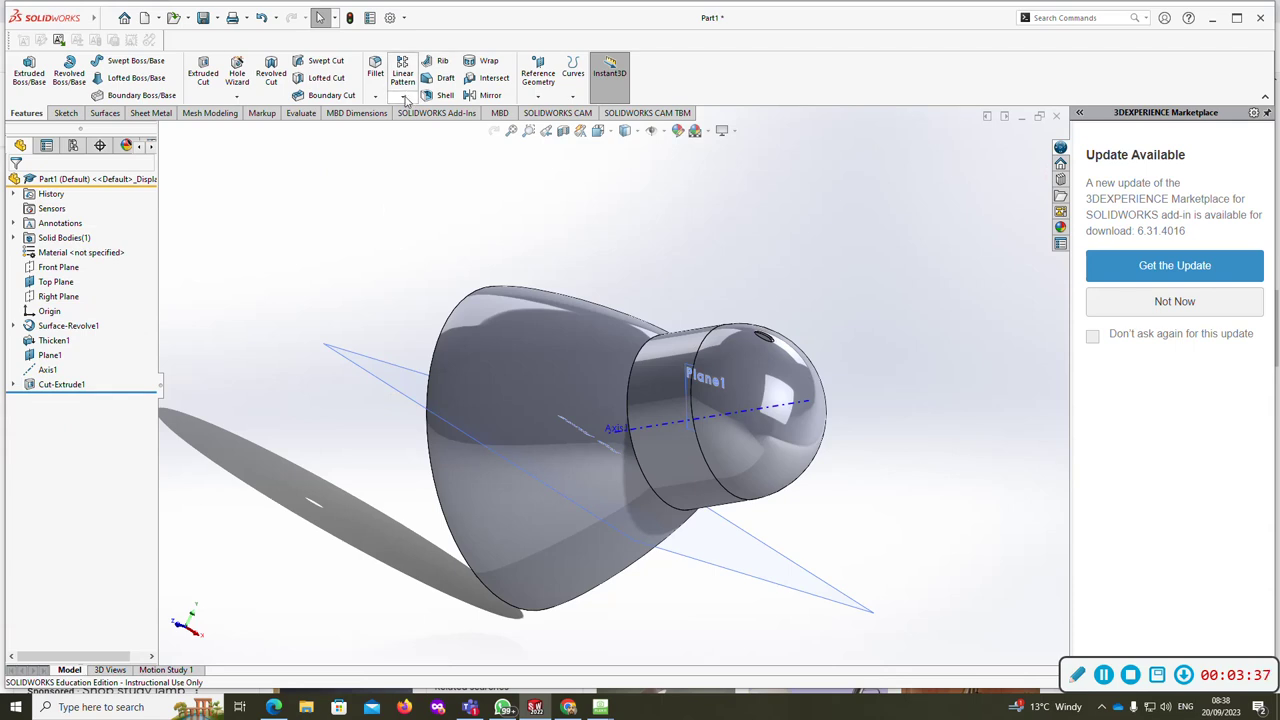
Step: Circular-pattern the dome's hole cut around the neck axis with 22 equally spaced instances over 360 degrees
{"action": "left_click", "coordinate": [403, 97]}
{"action": "left_click", "coordinate": [430, 126]}
{"action": "middle_click_drag", "start_coordinate": [706, 420], "coordinate": [765, 462]}
{"action": "left_click", "coordinate": [746, 456]}
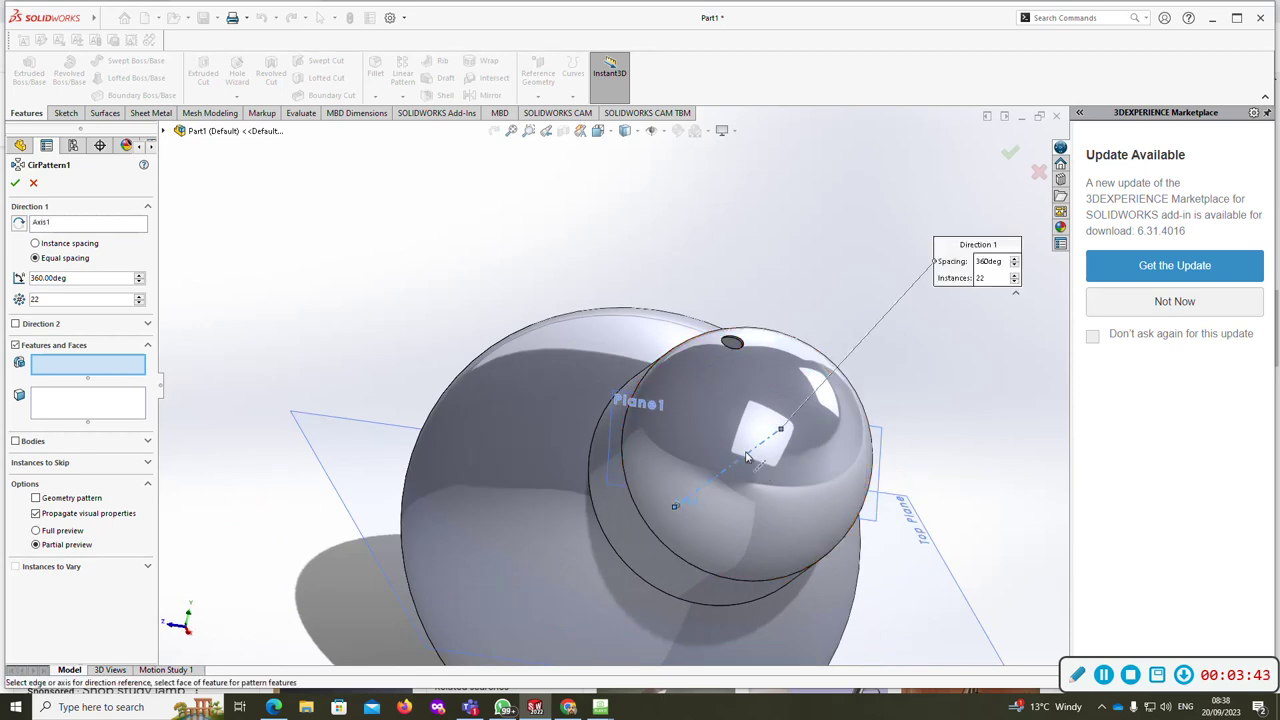
{"action": "scroll", "coordinate": [373, 383], "scroll_direction": "up", "scroll_amount": 2}
{"action": "middle_click_drag", "start_coordinate": [371, 383], "coordinate": [349, 375]}
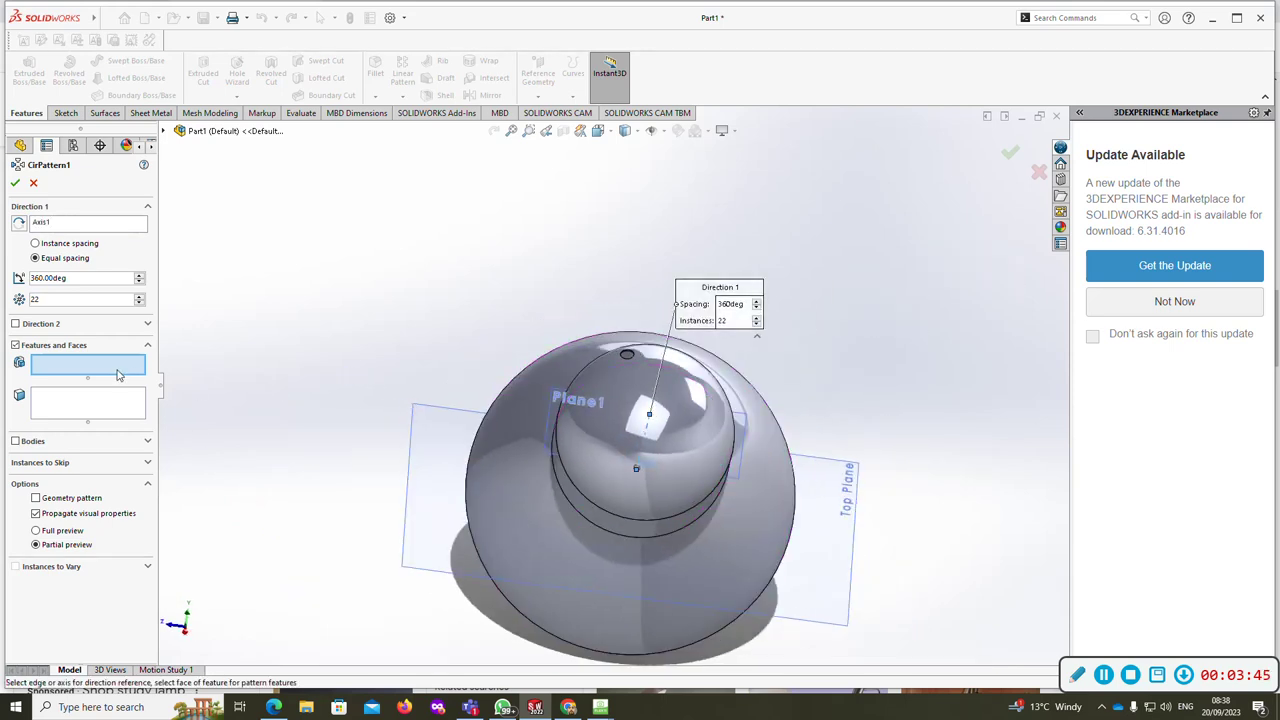
{"action": "scroll", "coordinate": [627, 358], "scroll_direction": "down", "scroll_amount": 3}
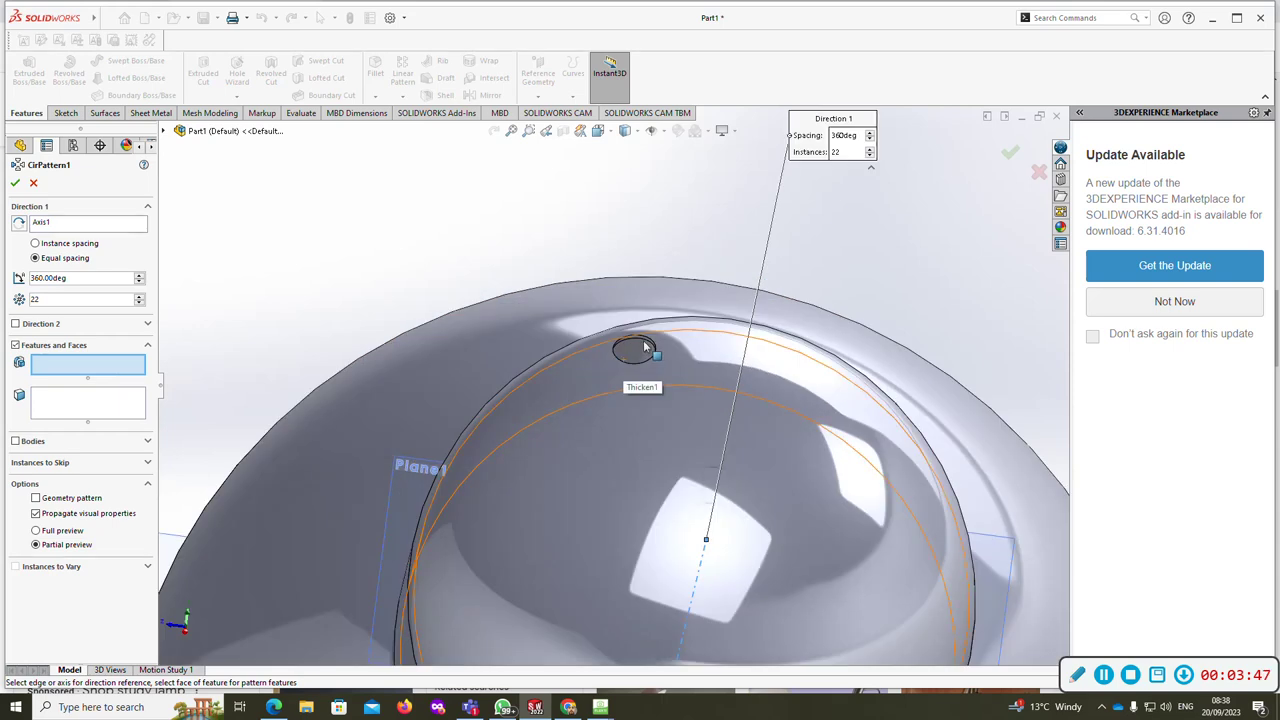
{"action": "scroll", "coordinate": [630, 360], "scroll_direction": "down", "scroll_amount": 3}
{"action": "left_click", "coordinate": [630, 360]}
{"action": "scroll", "coordinate": [634, 400], "scroll_direction": "up", "scroll_amount": 5}
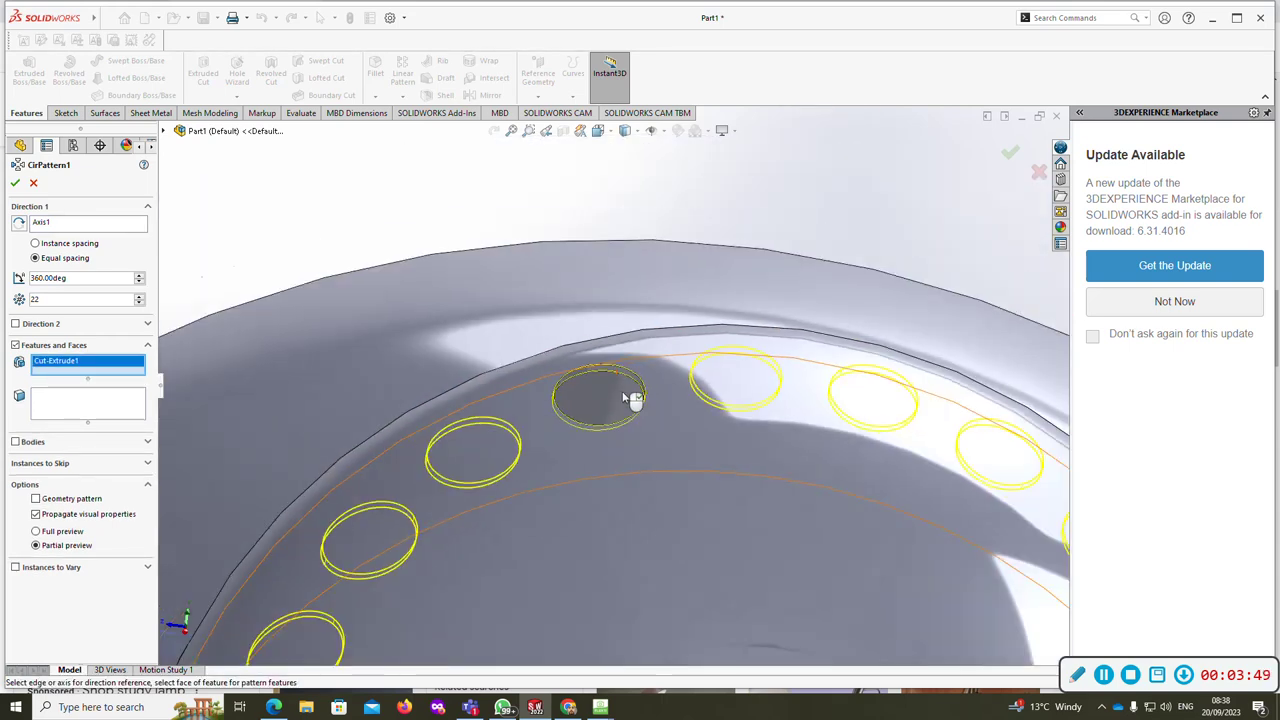
{"action": "scroll", "coordinate": [637, 433], "scroll_direction": "up", "scroll_amount": 3}
{"action": "middle_click_drag", "start_coordinate": [640, 434], "coordinate": [630, 495]}
{"action": "left_click", "coordinate": [15, 183]}
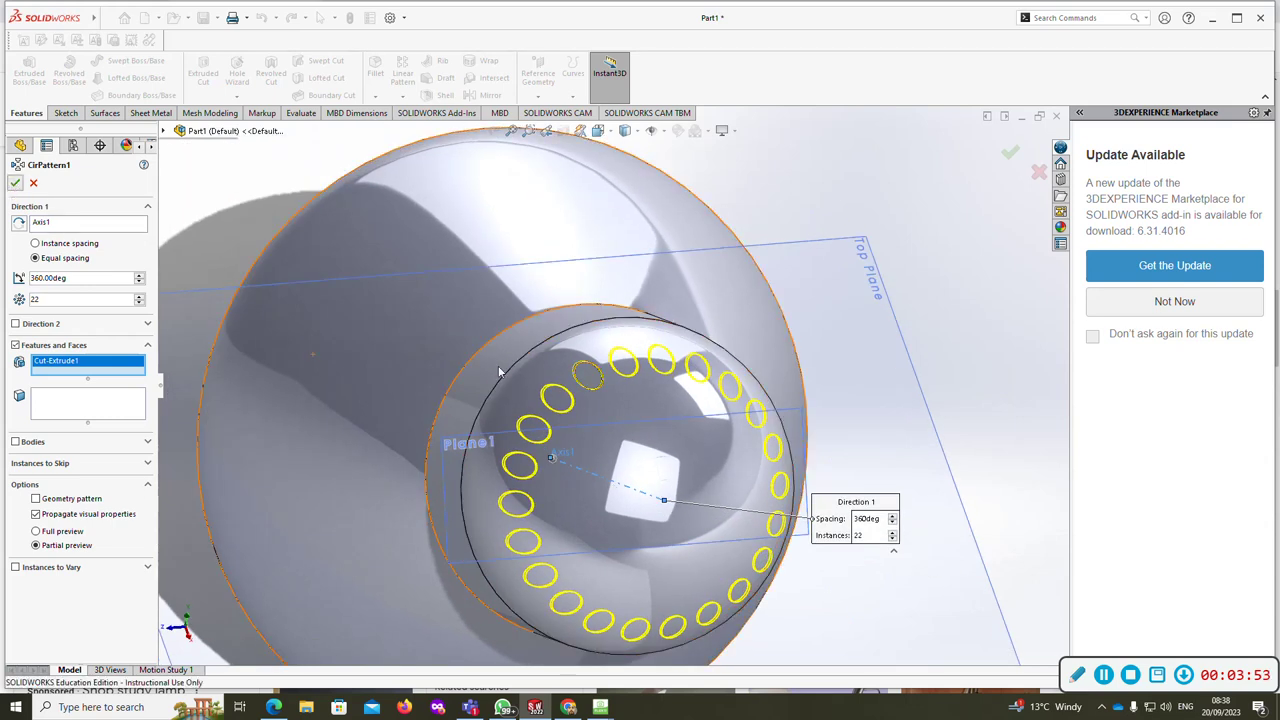
Step: Edit the circular pattern of dome holes to 9 instances
{"action": "middle_click_drag", "start_coordinate": [600, 400], "coordinate": [600, 296]}
{"action": "scroll", "coordinate": [604, 410], "scroll_direction": "up", "scroll_amount": 4}
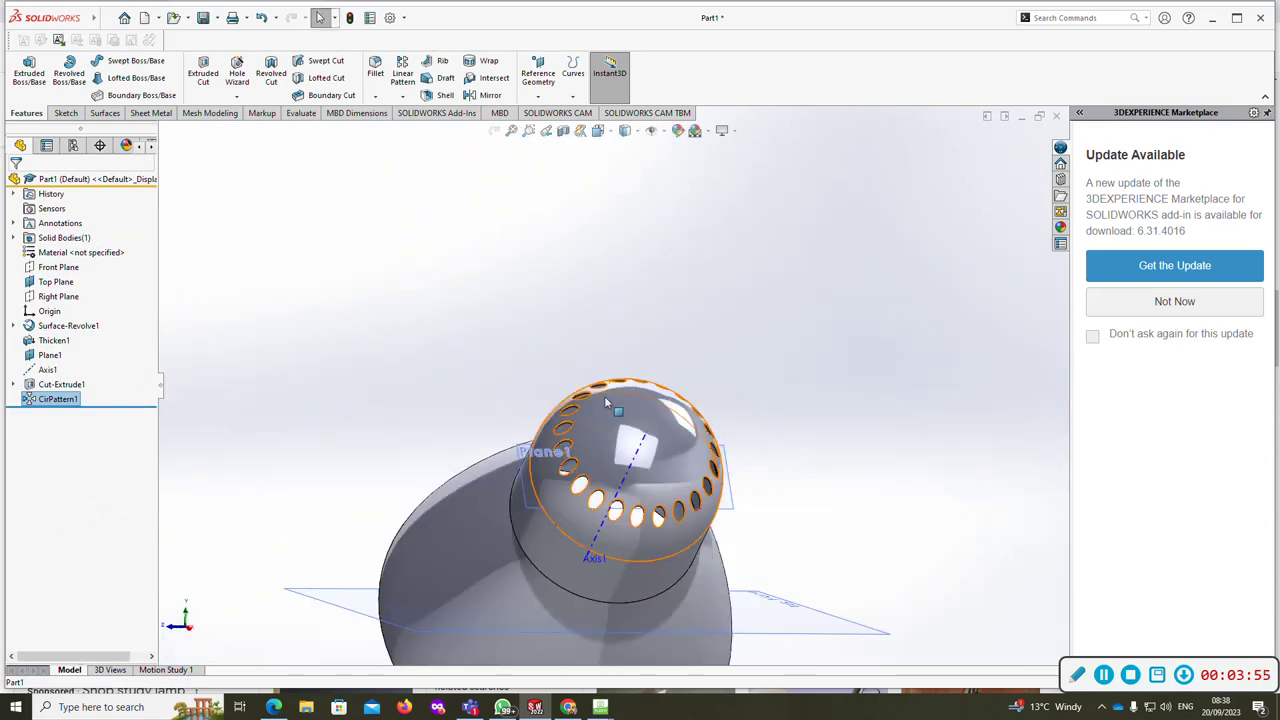
{"action": "middle_click_drag", "start_coordinate": [630, 434], "coordinate": [594, 436]}
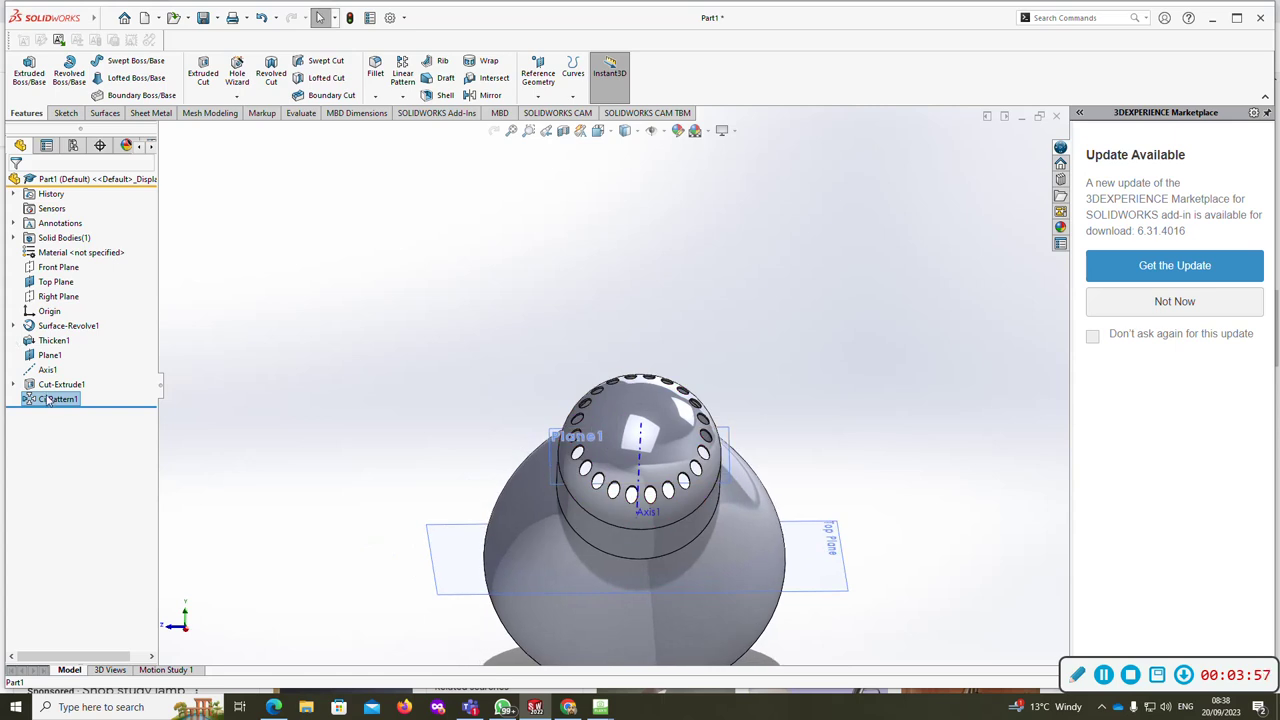
{"action": "right_click", "coordinate": [47, 399]}
{"action": "left_click", "coordinate": [60, 358]}
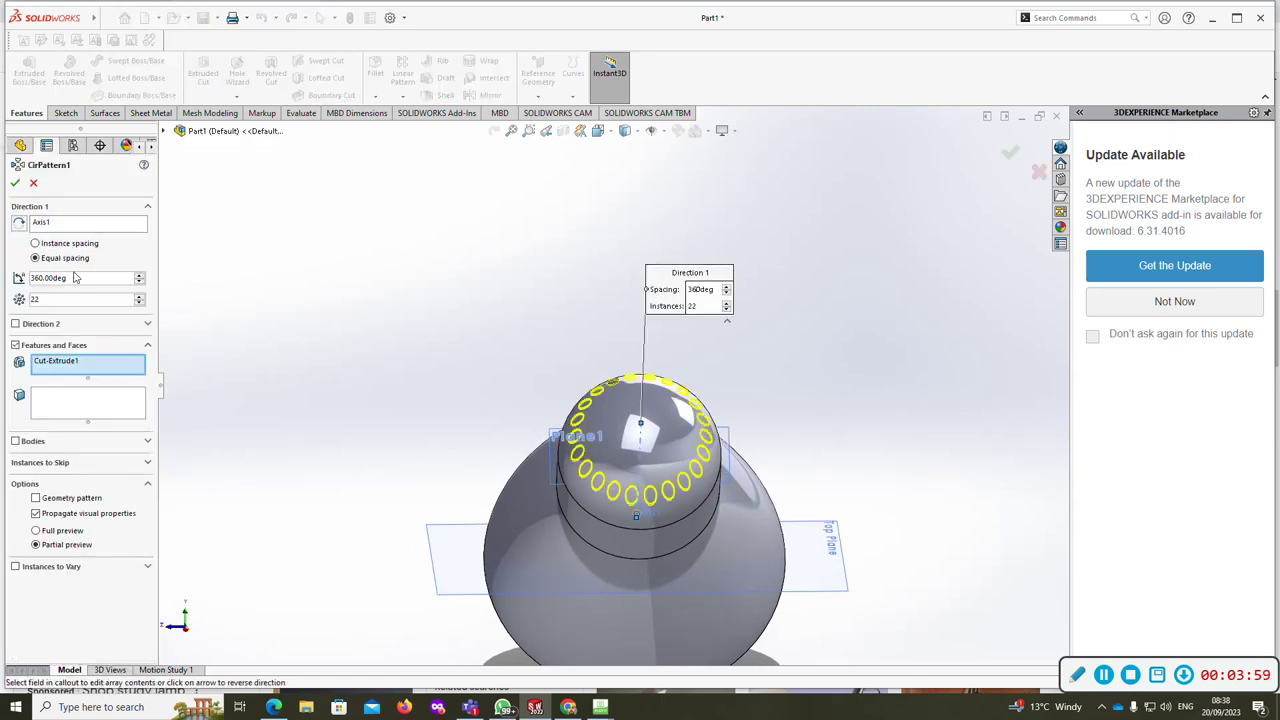
{"action": "left_click", "coordinate": [140, 302]}
{"action": "left_click", "coordinate": [141, 303]}
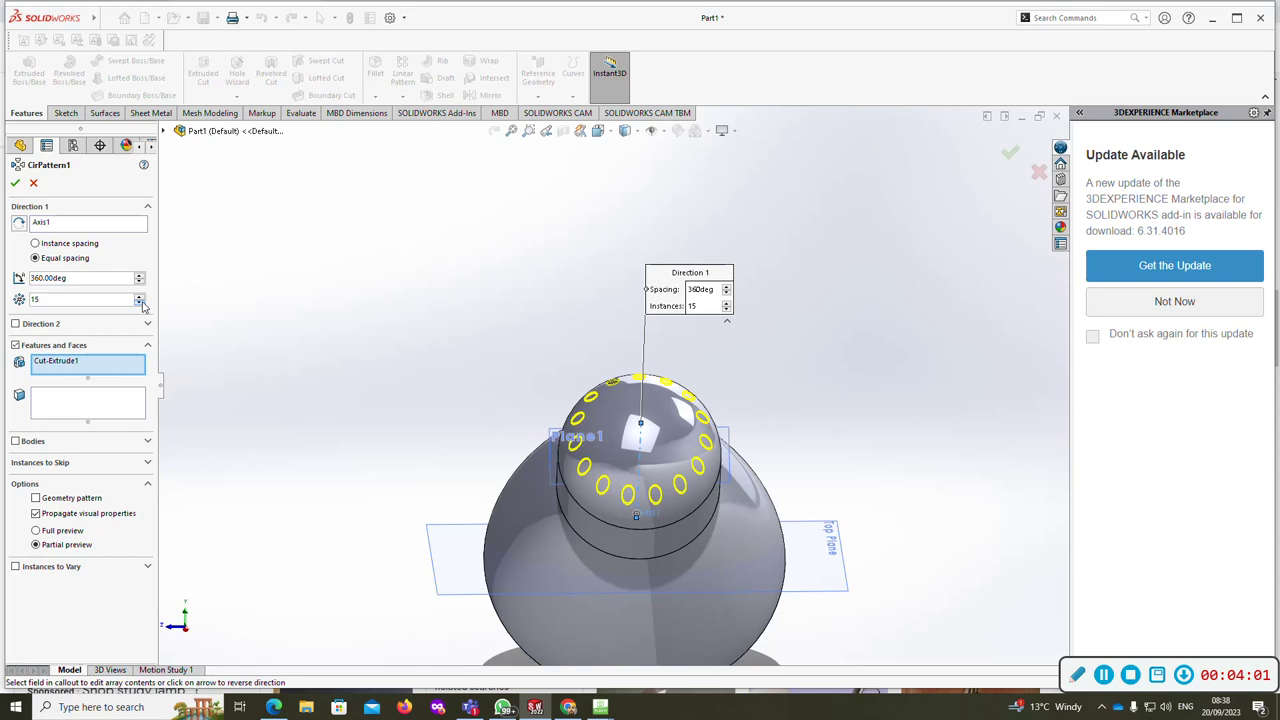
{"action": "left_click", "coordinate": [141, 304]}
{"action": "left_click", "coordinate": [141, 304]}
{"action": "left_click", "coordinate": [141, 304]}
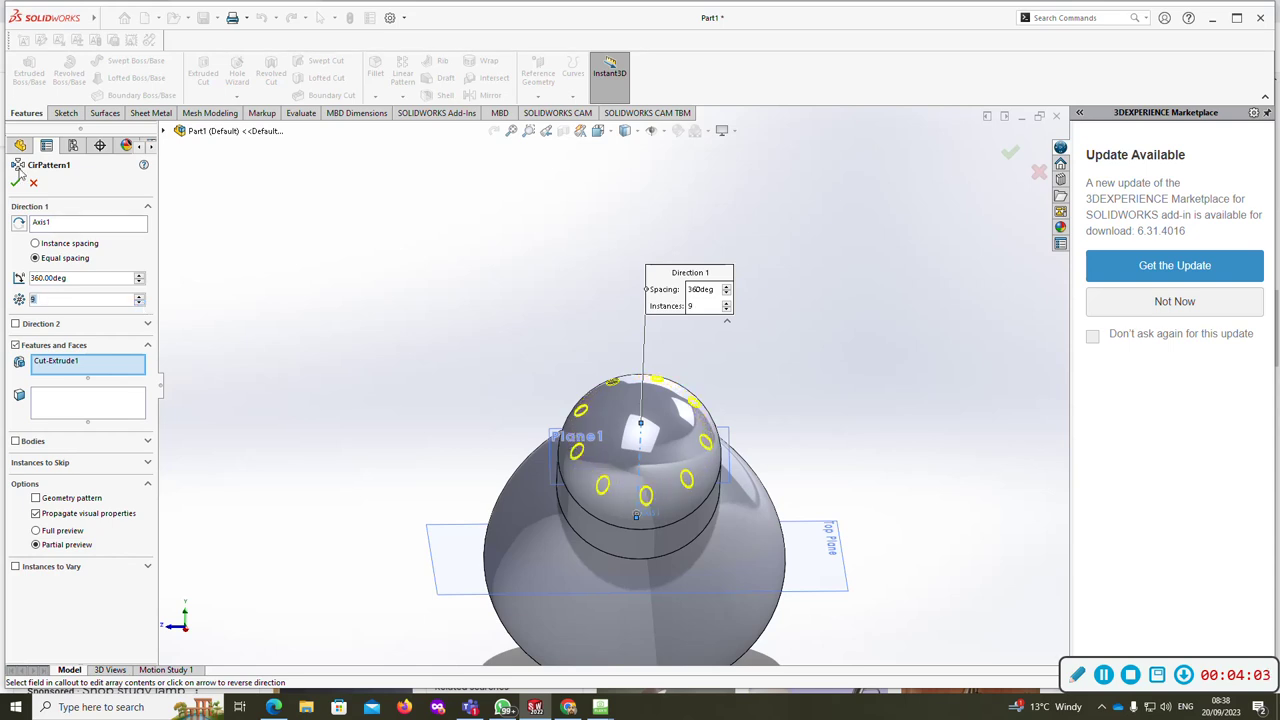
{"action": "left_click", "coordinate": [15, 183]}
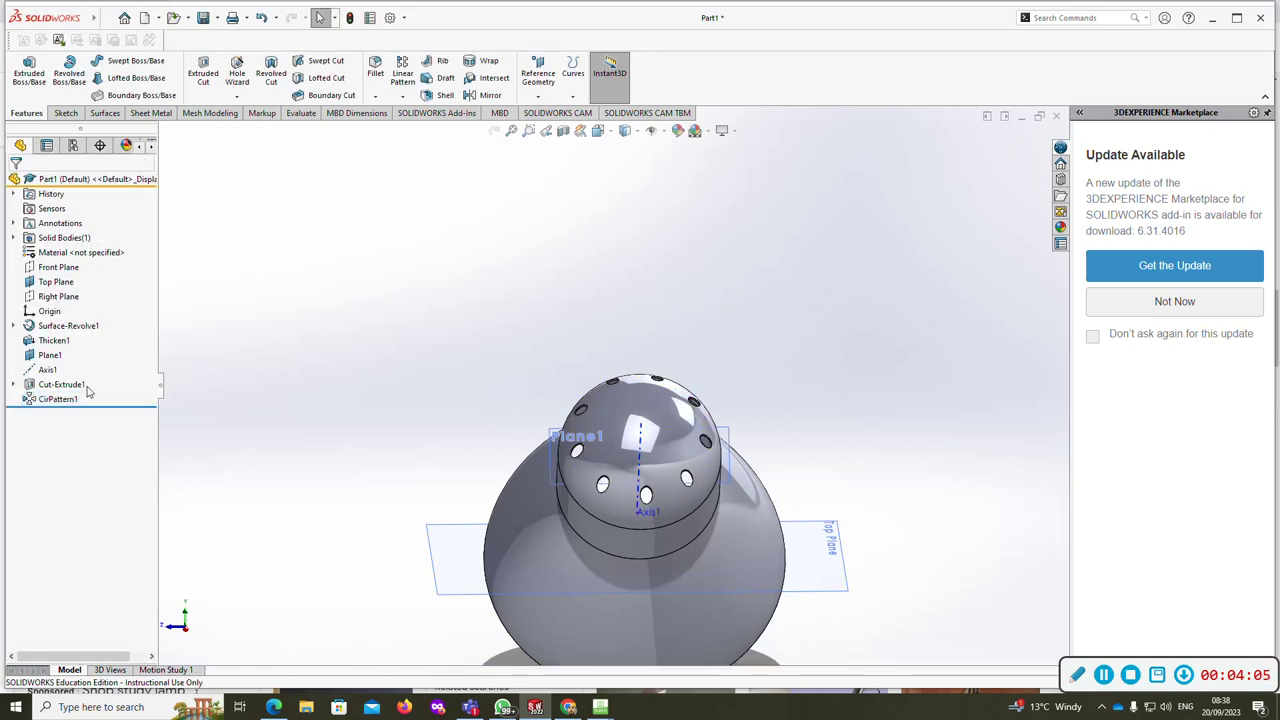
Step: Edit the hole cut's sketch, move its circle inward close to the dome's axis, and rebuild the model
{"action": "left_click", "coordinate": [14, 384]}
{"action": "left_click", "coordinate": [75, 399]}
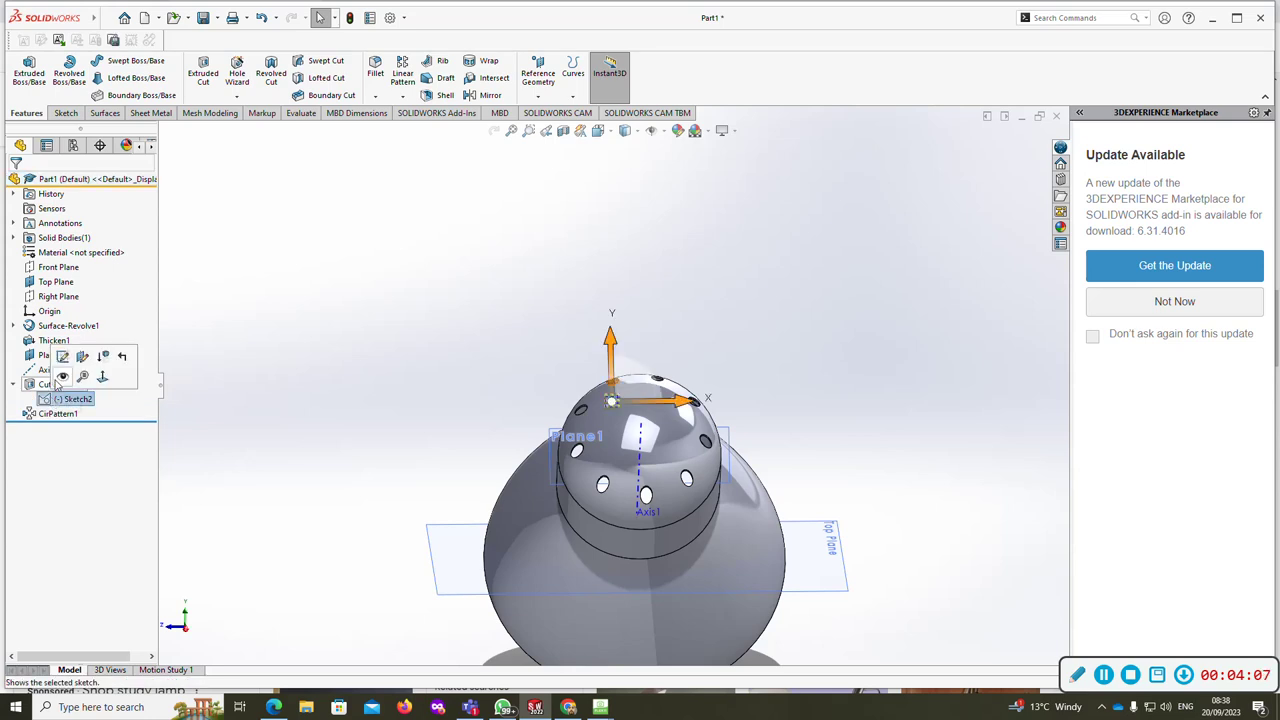
{"action": "left_click", "coordinate": [60, 357]}
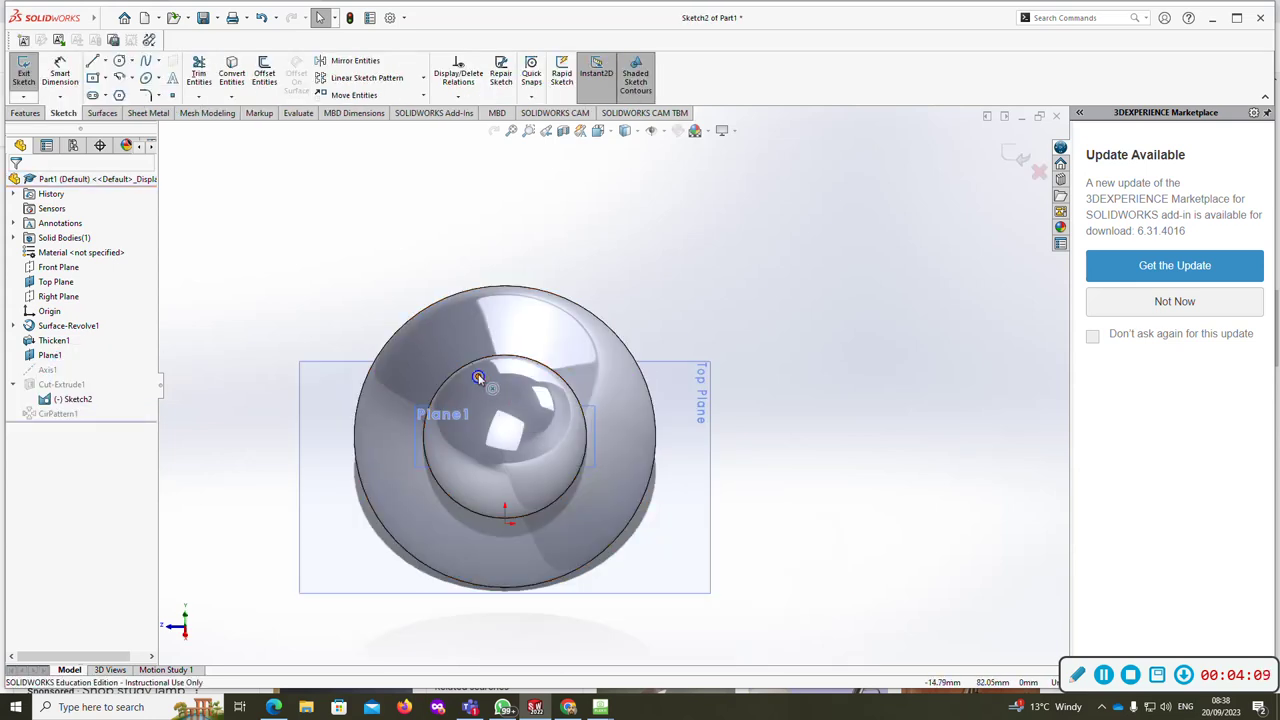
{"action": "mouse_move", "coordinate": [478, 377]}
{"action": "left_mouse_down"}
{"action": "mouse_move", "coordinate": [500, 422]}
{"action": "mouse_move", "coordinate": [491, 412]}
{"action": "left_mouse_up"}
{"action": "key", "text": "ctrl+b"}
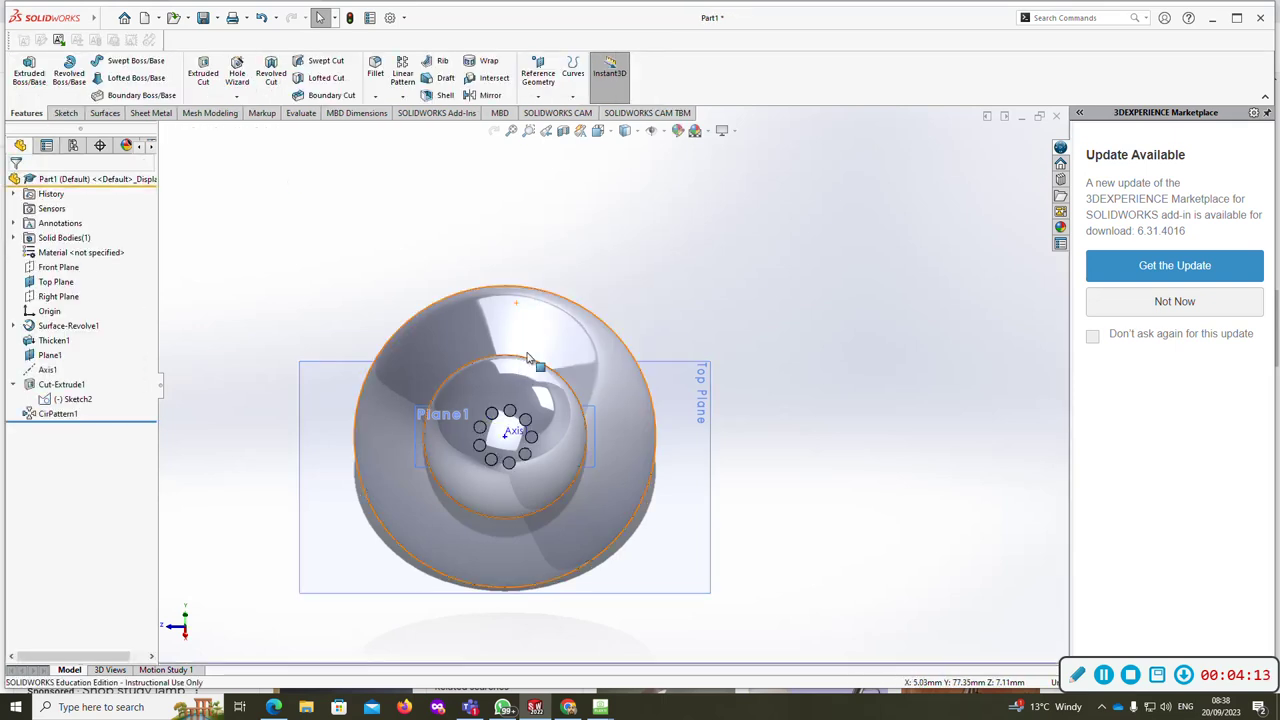
Step: Set the circular hole pattern to 18 instances, keeping all resulting bodies
{"action": "left_click", "coordinate": [57, 413]}
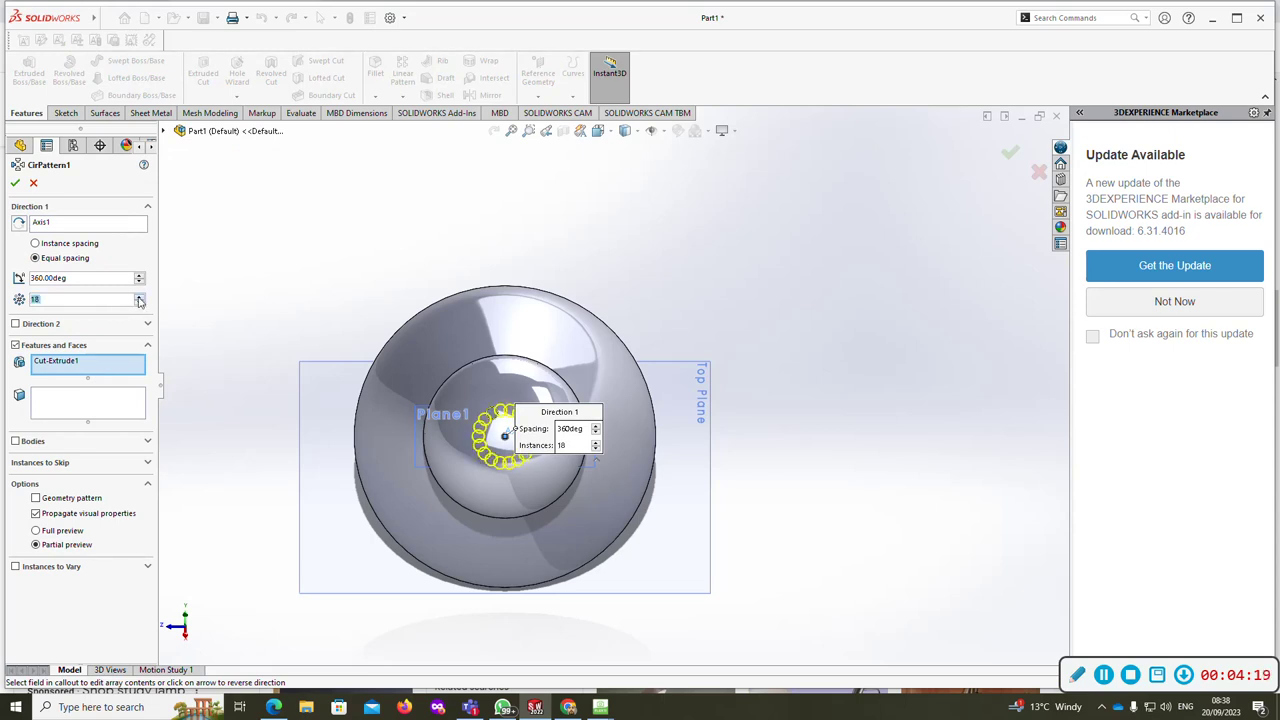
{"action": "left_click", "coordinate": [15, 183]}
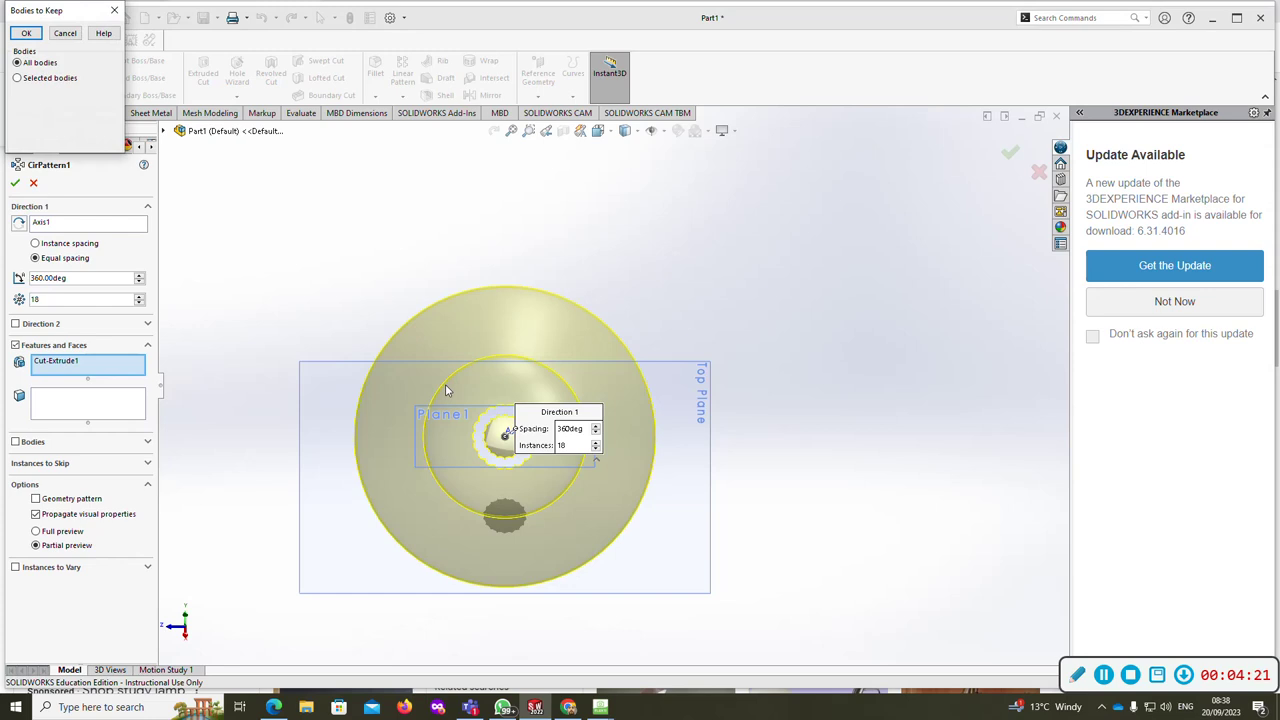
{"action": "left_click", "coordinate": [25, 33]}
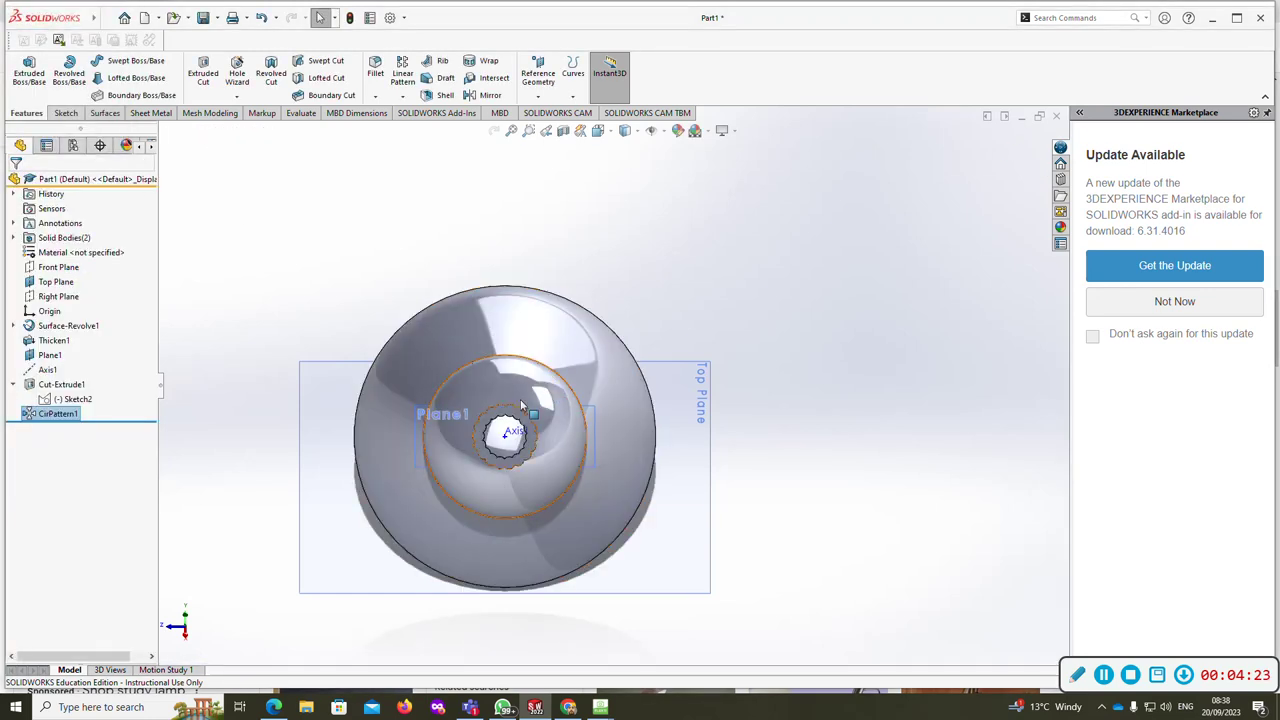
Step: Edit the hole cut's sketch and move the circle outward to about X -18 mm, Y 74 mm, then exit the sketch
{"action": "left_click", "coordinate": [62, 399]}
{"action": "left_click", "coordinate": [80, 364]}
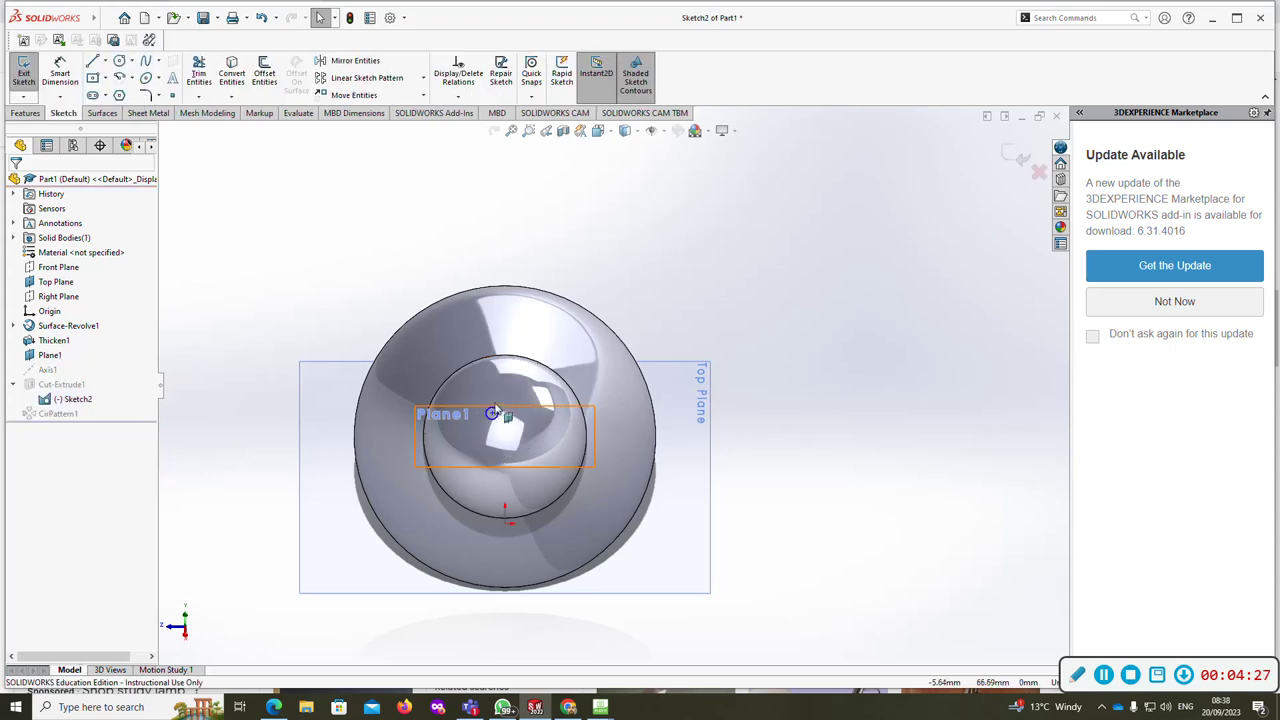
{"action": "left_click_drag", "start_coordinate": [492, 415], "coordinate": [461, 376]}
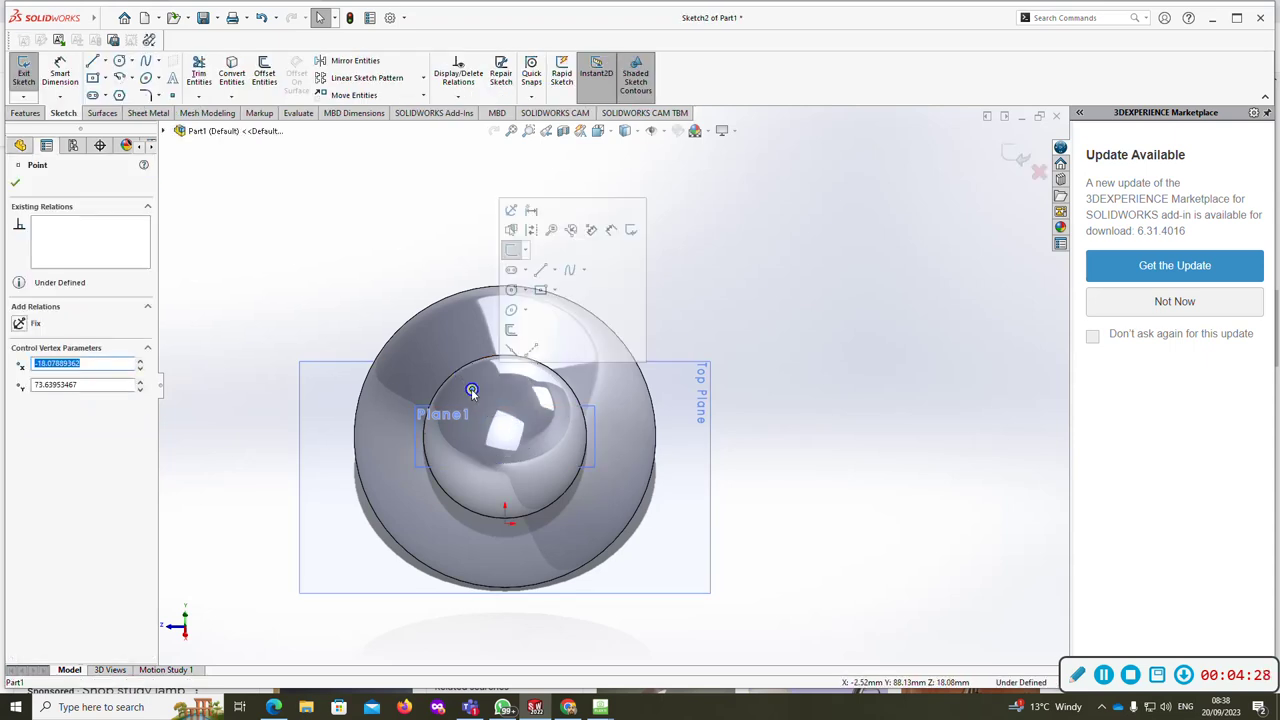
{"action": "left_click", "coordinate": [23, 73]}
Step: Sketch a straight slot about 21 mm long and 6 mm wide on the Front Plane, lying lengthwise along the lampshade's neck
{"action": "middle_click_drag", "start_coordinate": [595, 254], "coordinate": [637, 385]}
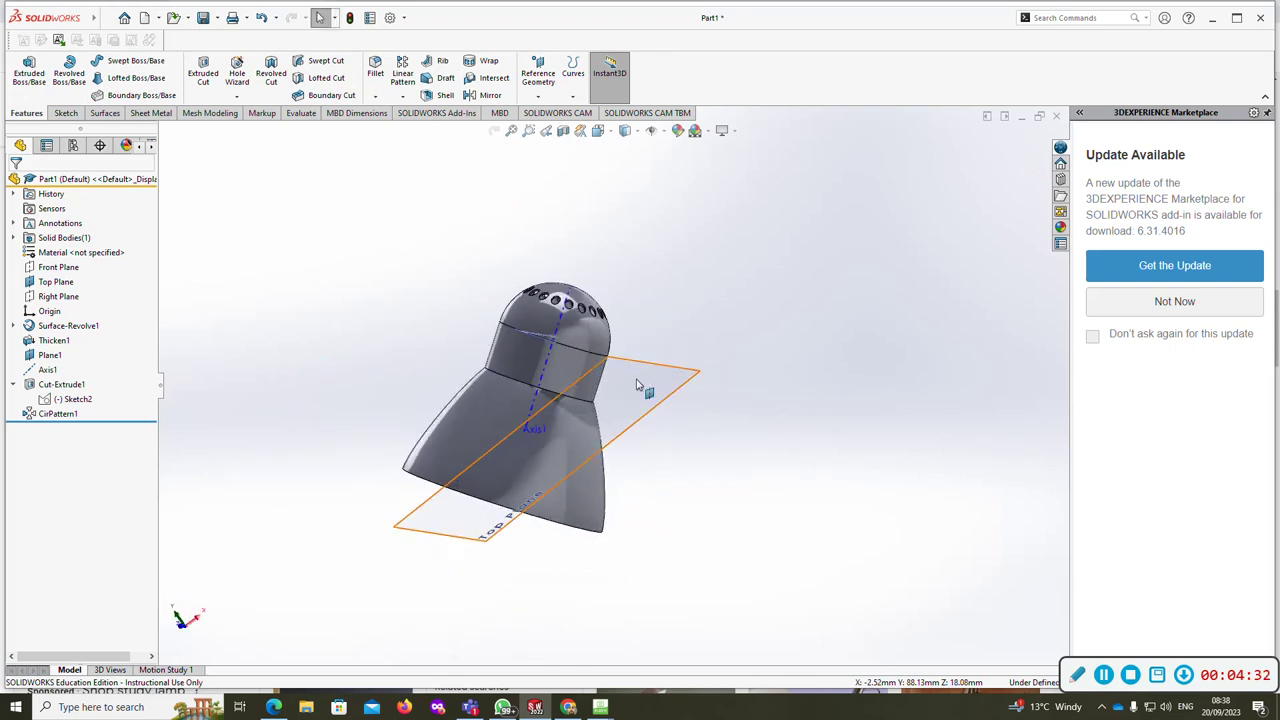
{"action": "middle_click_drag", "start_coordinate": [546, 363], "coordinate": [481, 412]}
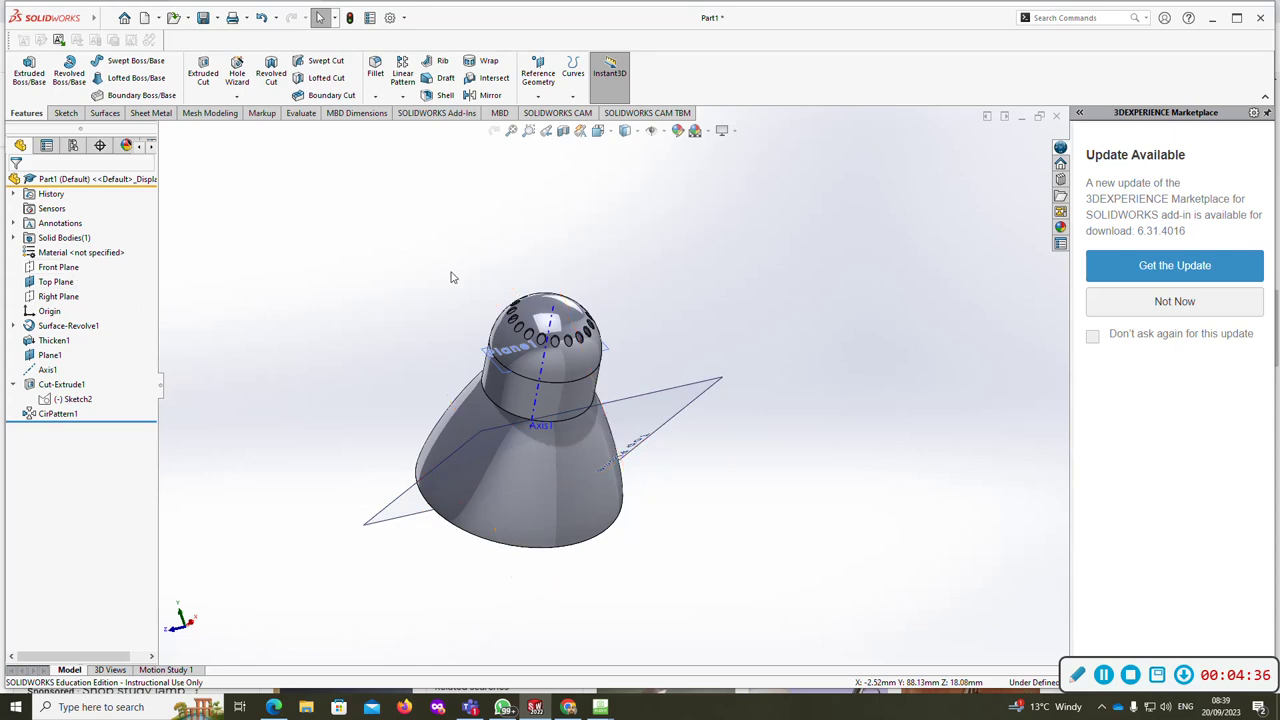
{"action": "scroll", "coordinate": [585, 343], "scroll_direction": "down", "scroll_amount": 2}
{"action": "middle_click_drag", "start_coordinate": [585, 343], "coordinate": [686, 320]}
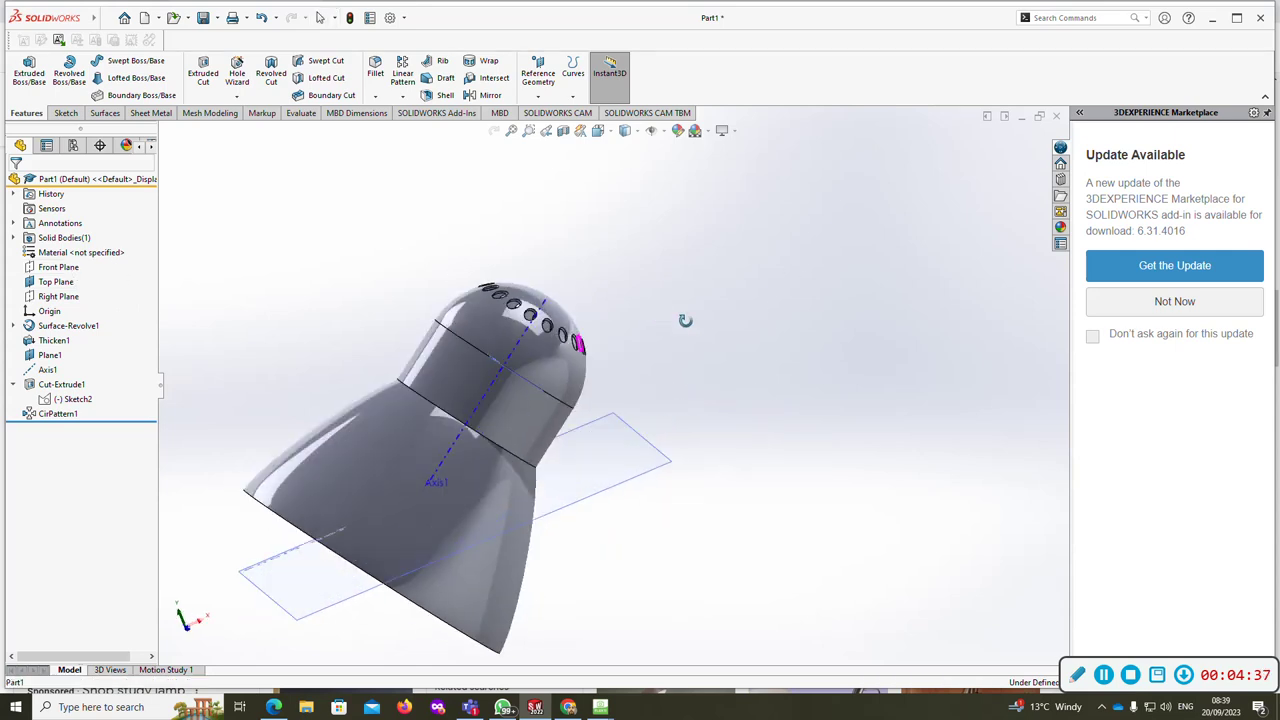
{"action": "left_click", "coordinate": [60, 267]}
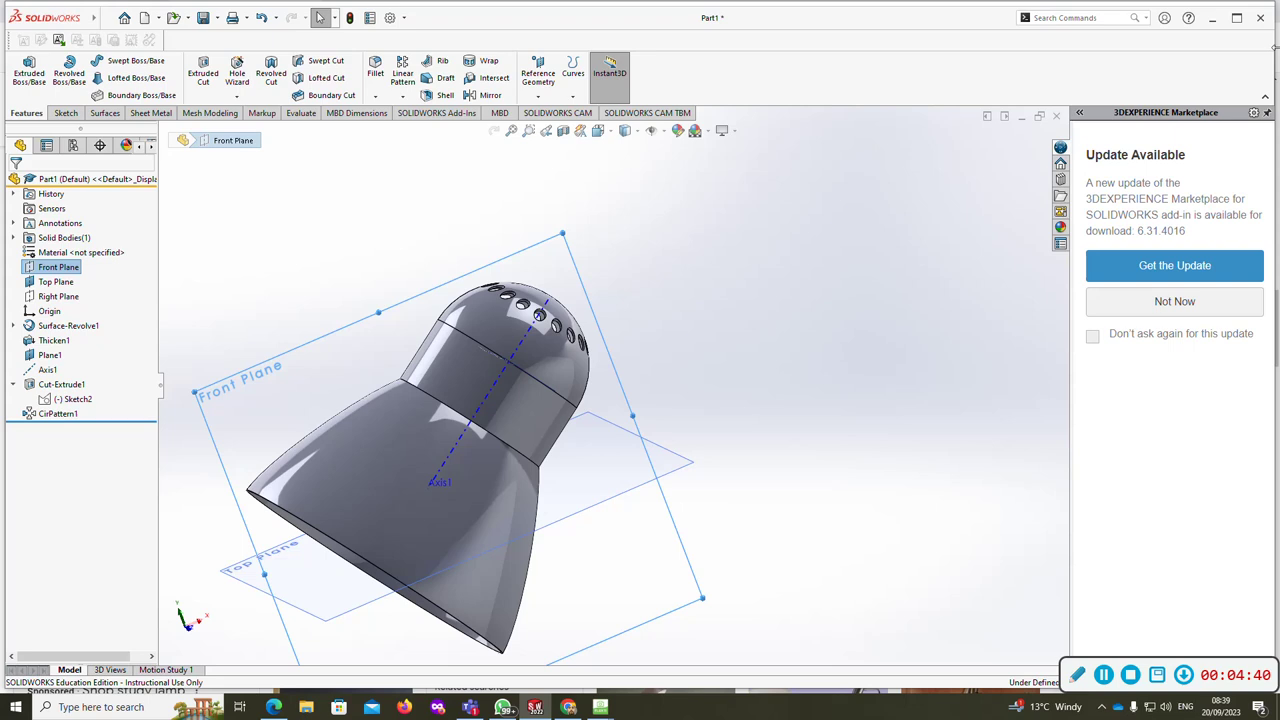
{"action": "key", "text": "ctrl+8"}
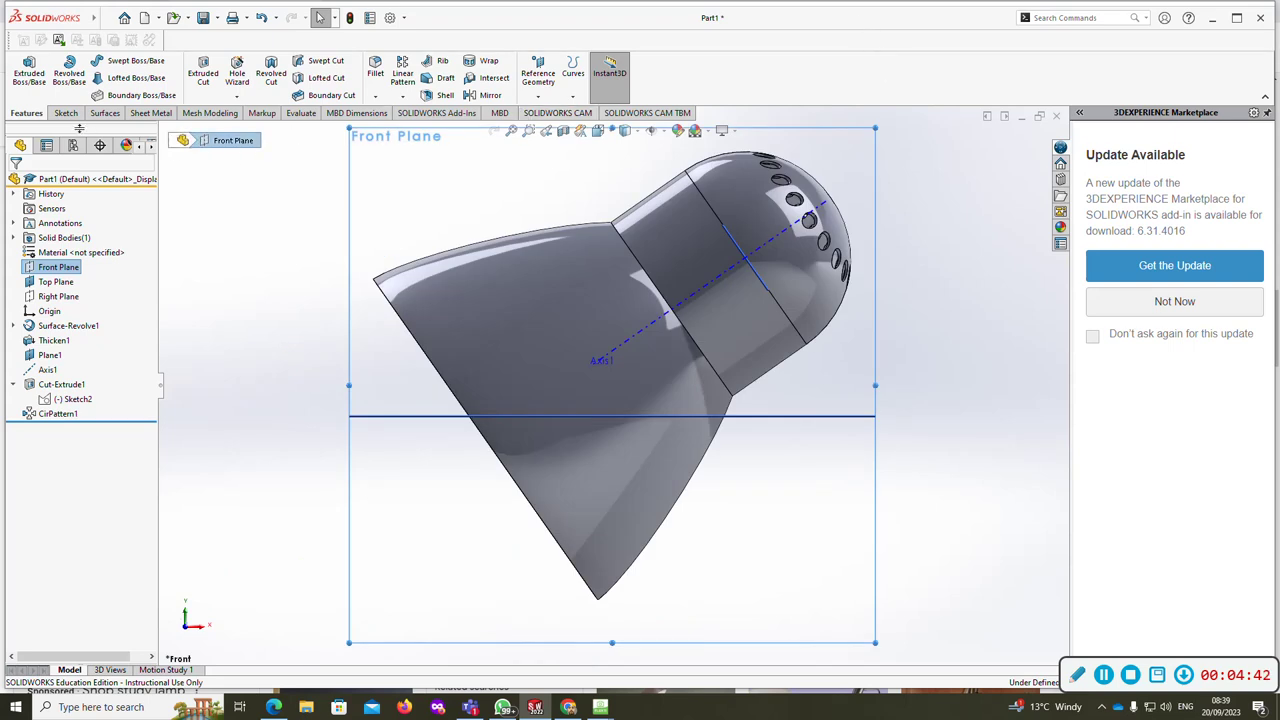
{"action": "left_click", "coordinate": [66, 113]}
{"action": "left_click", "coordinate": [23, 70]}
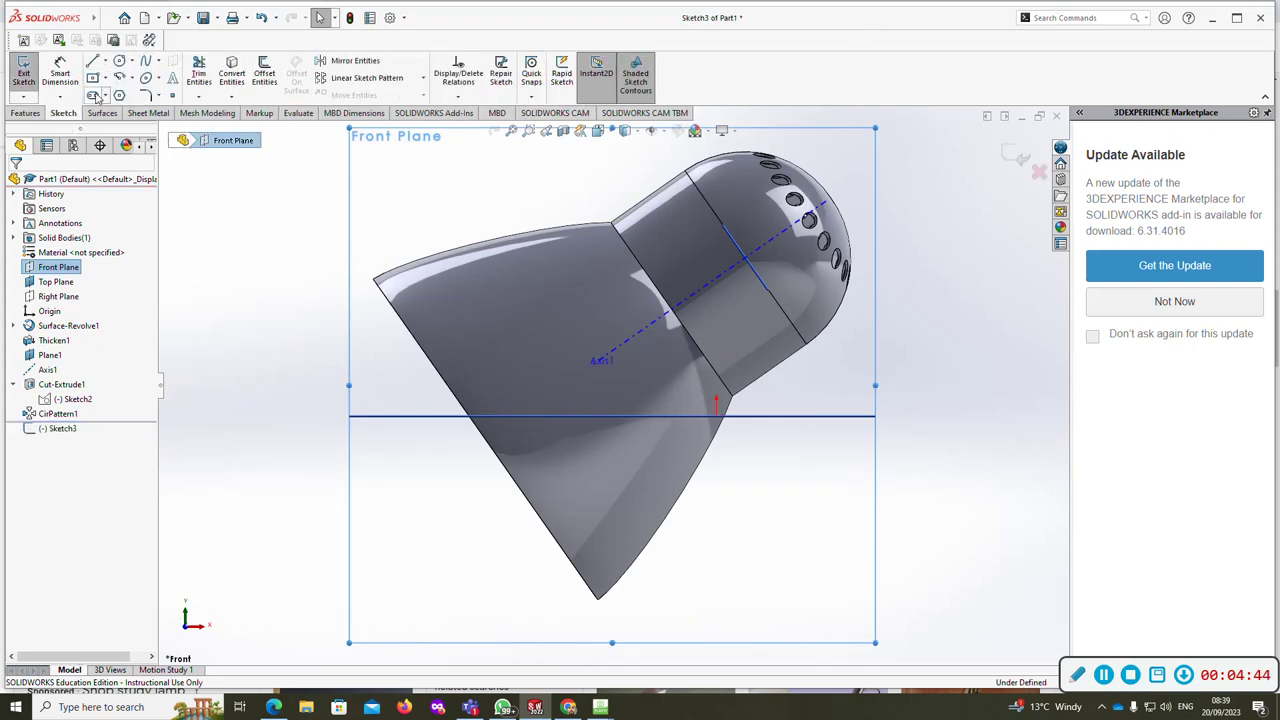
{"action": "left_click", "coordinate": [92, 95]}
{"action": "left_click", "coordinate": [745, 265]}
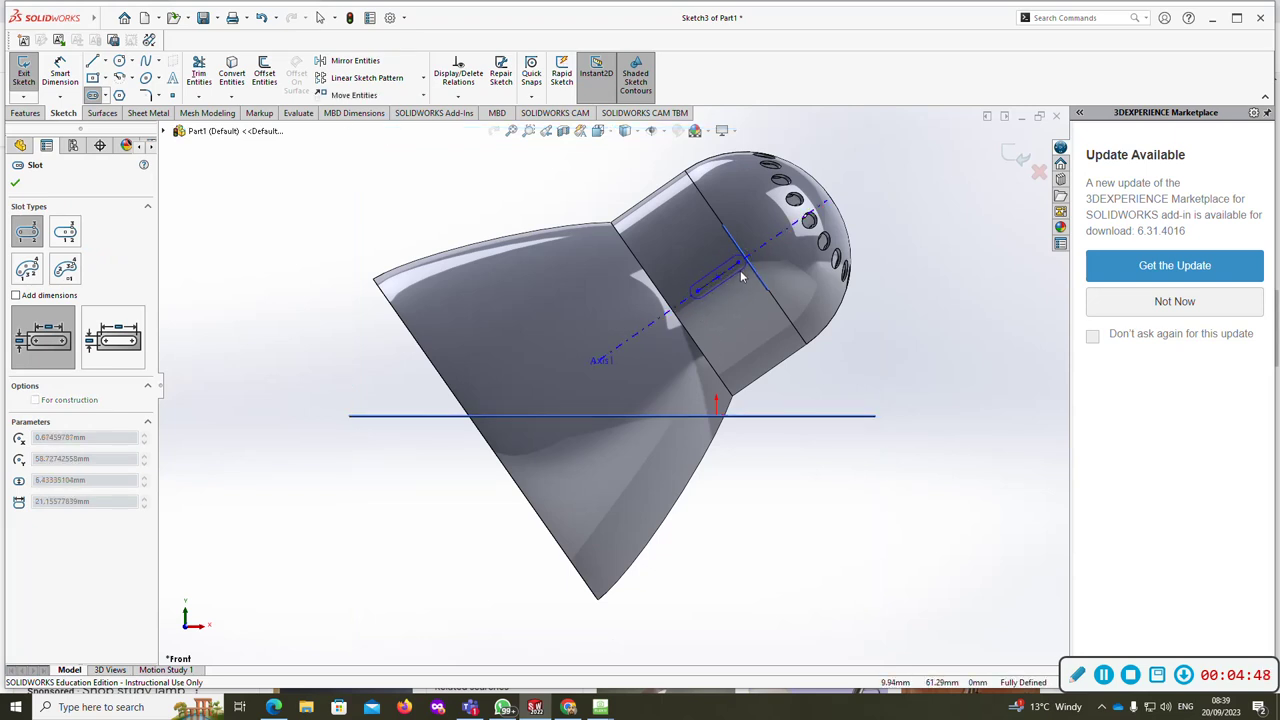
{"action": "left_click", "coordinate": [742, 276]}
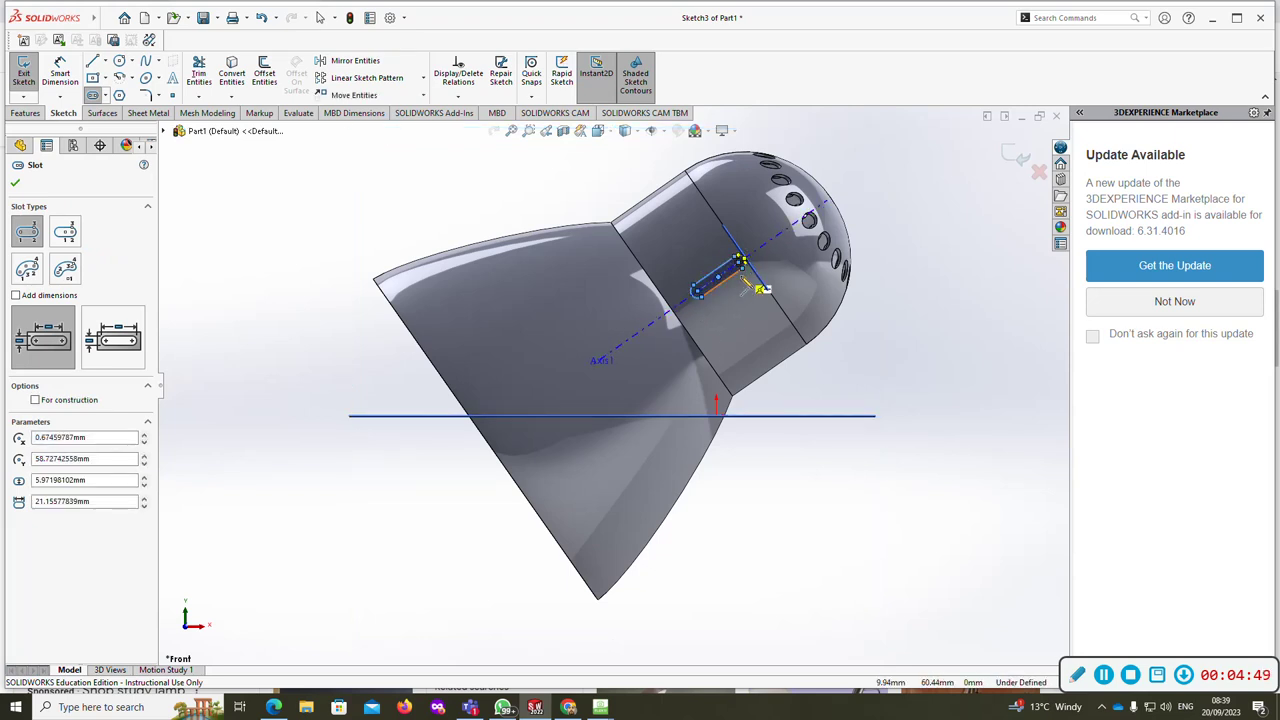
{"action": "left_click", "coordinate": [25, 112]}
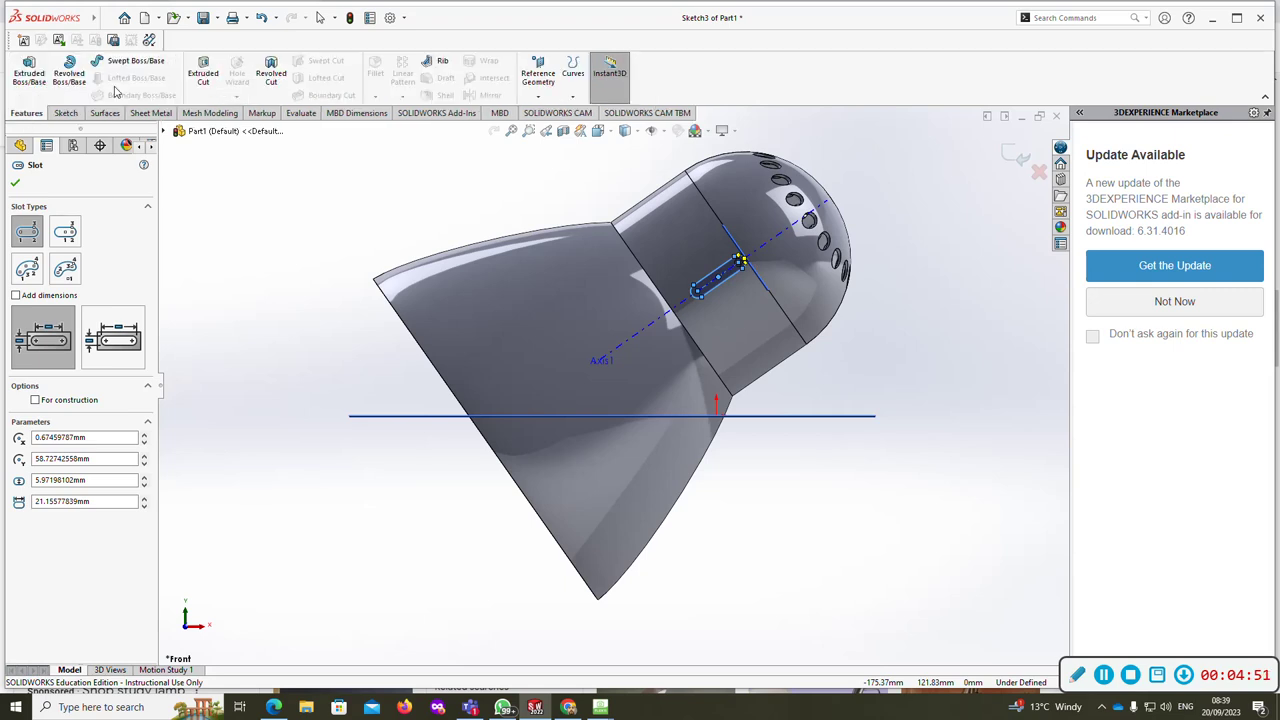
Step: Extrude-cut the slot sketch from the sketch plane with a Through All end condition in one direction
{"action": "left_click", "coordinate": [203, 74]}
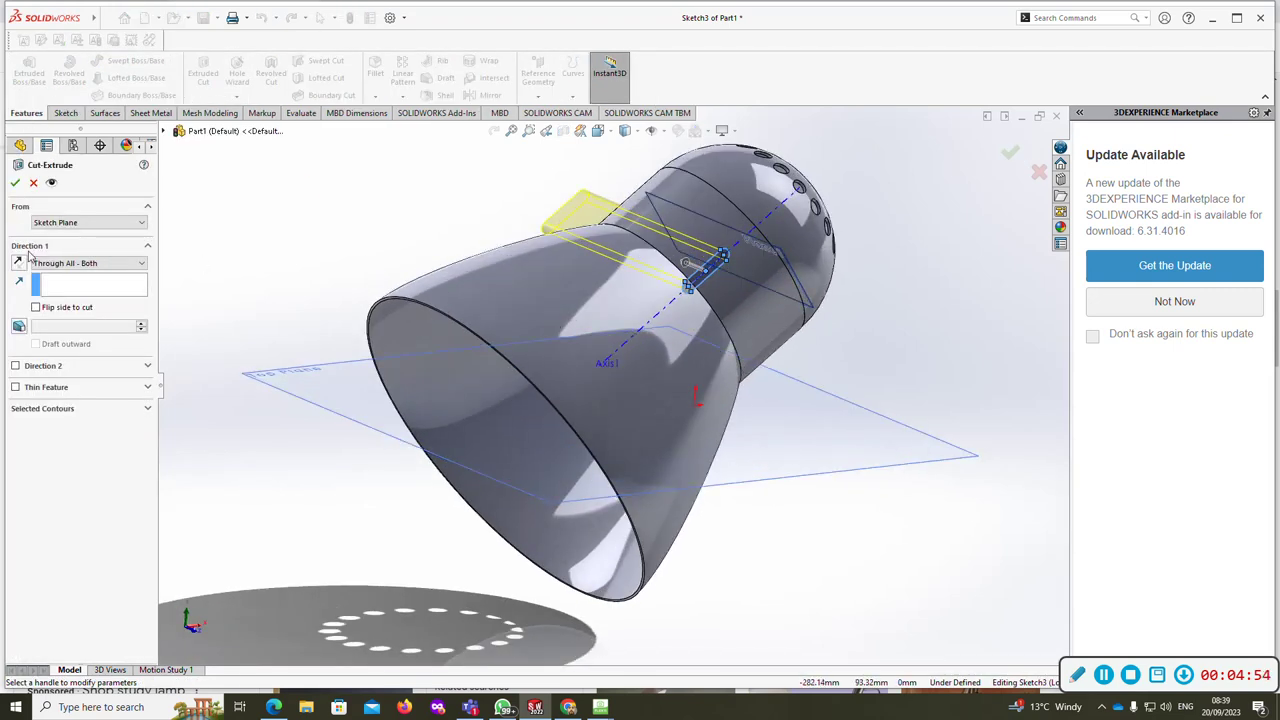
{"action": "left_click", "coordinate": [70, 263]}
{"action": "left_click", "coordinate": [55, 282]}
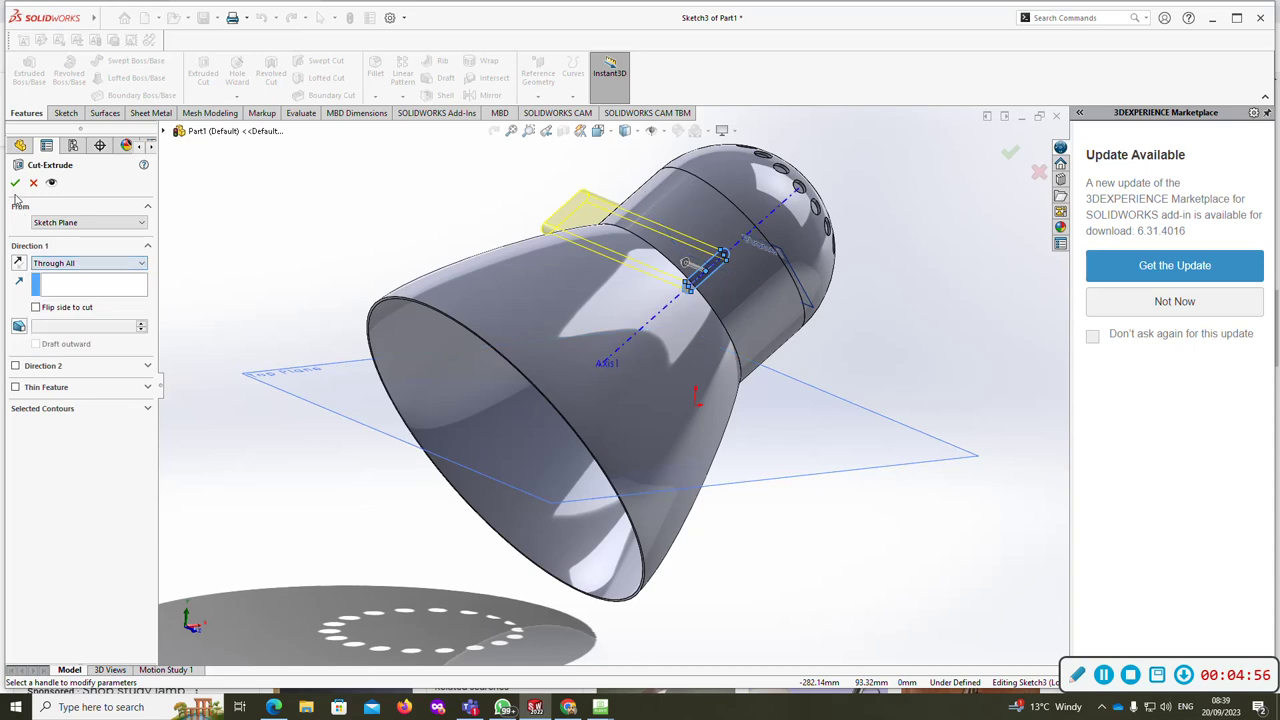
{"action": "left_click", "coordinate": [15, 182]}
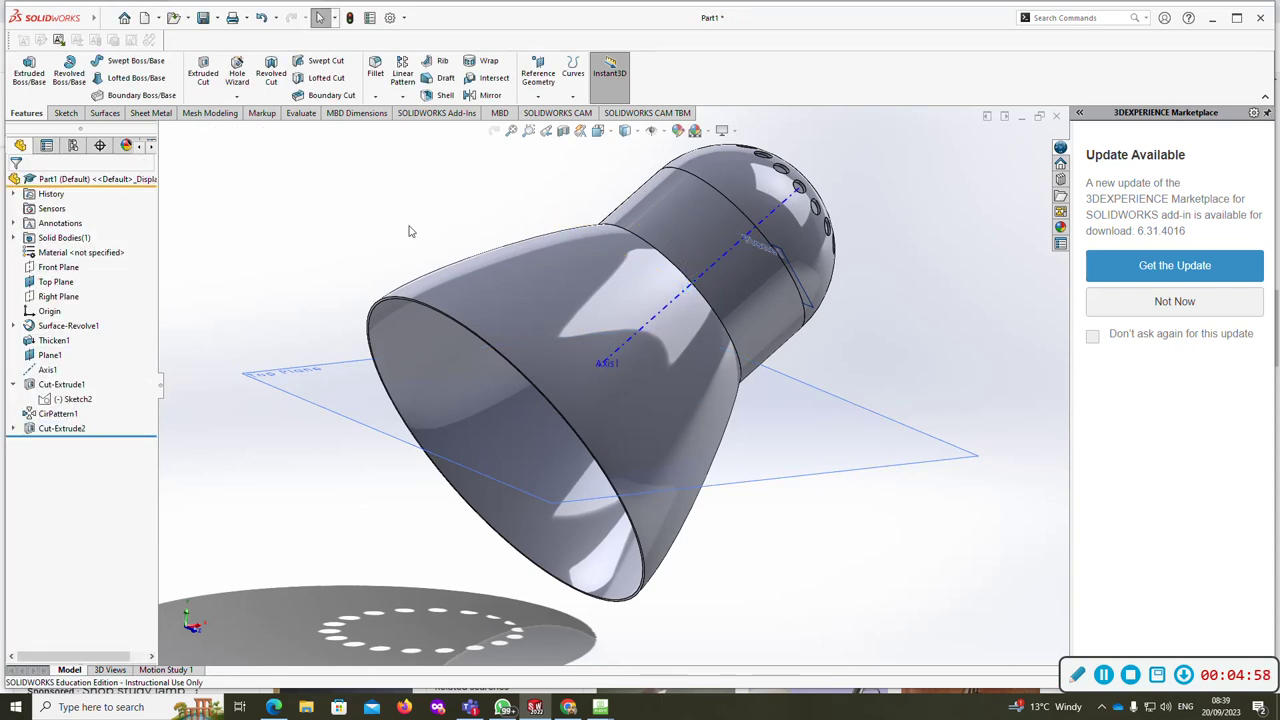
Step: Create a circular pattern of the neck slot cut around Axis1 with 22 equally spaced instances over 360 degrees
{"action": "middle_click_drag", "start_coordinate": [379, 245], "coordinate": [470, 180]}
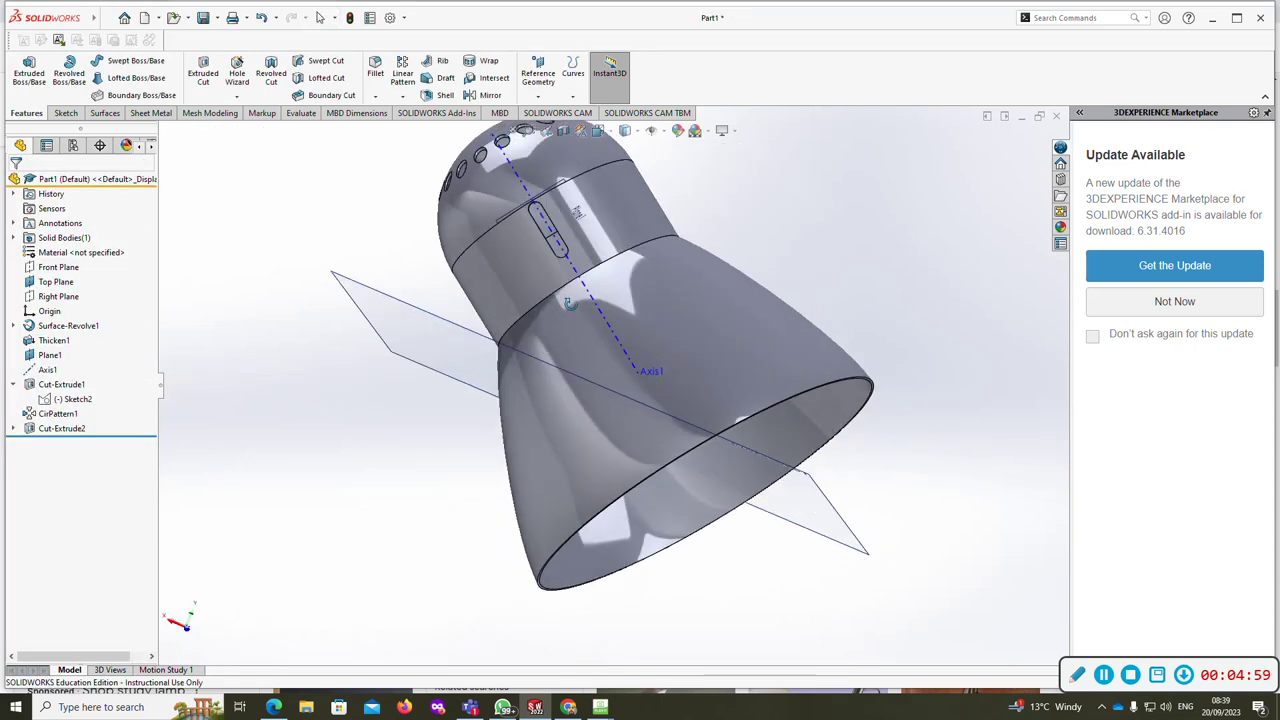
{"action": "left_click", "coordinate": [404, 95]}
{"action": "left_click", "coordinate": [430, 126]}
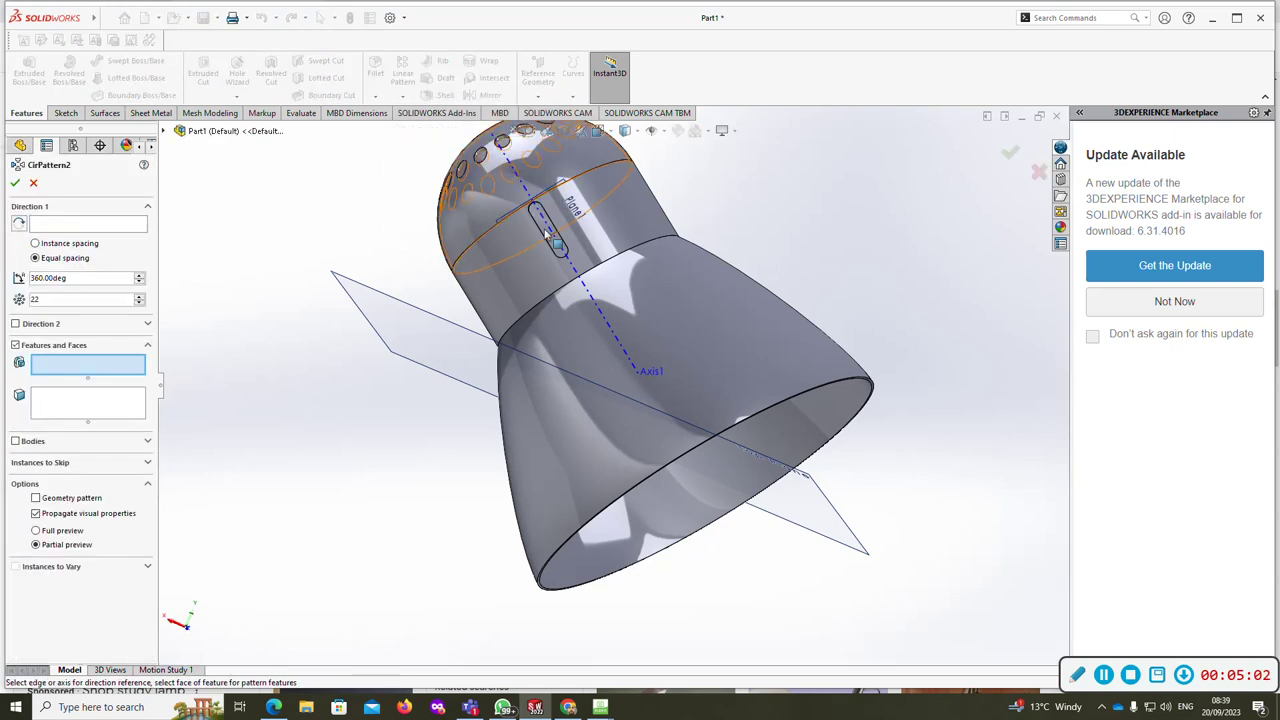
{"action": "middle_click_drag", "start_coordinate": [547, 233], "coordinate": [494, 286]}
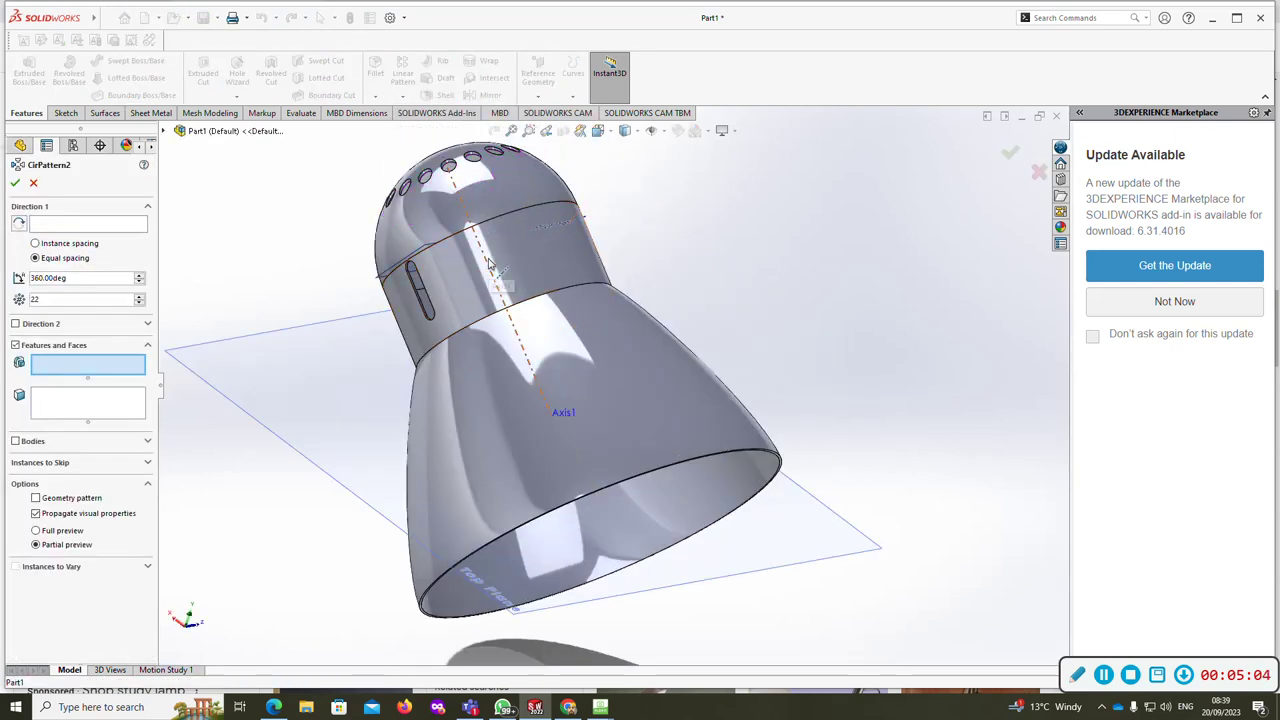
{"action": "scroll", "coordinate": [445, 273], "scroll_direction": "down", "scroll_amount": 6}
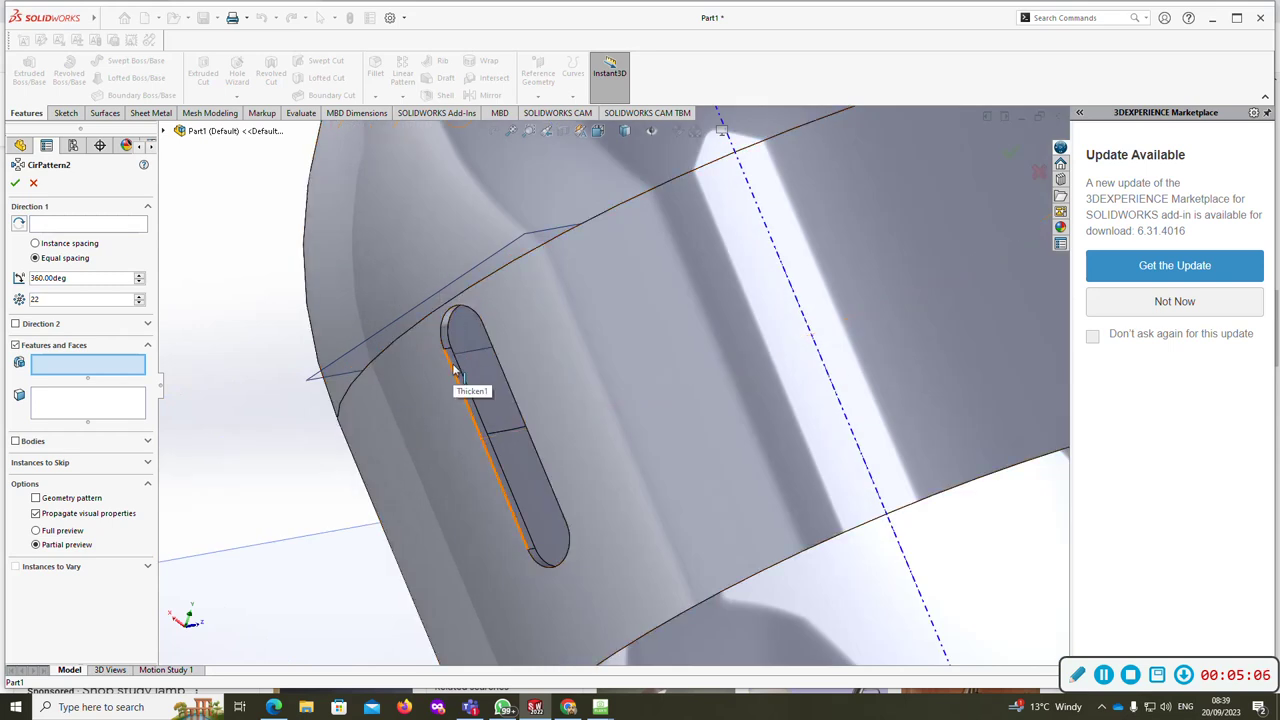
{"action": "left_click", "coordinate": [455, 367]}
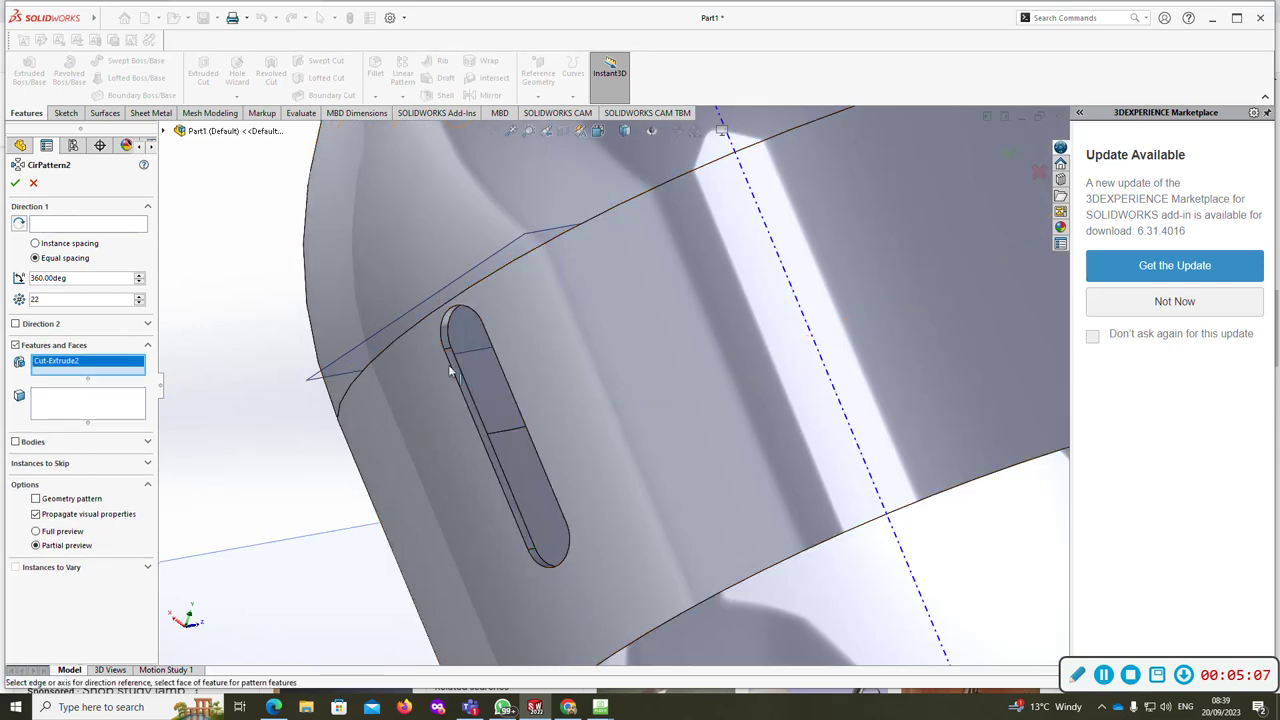
{"action": "left_click", "coordinate": [45, 224]}
{"action": "left_click", "coordinate": [768, 218]}
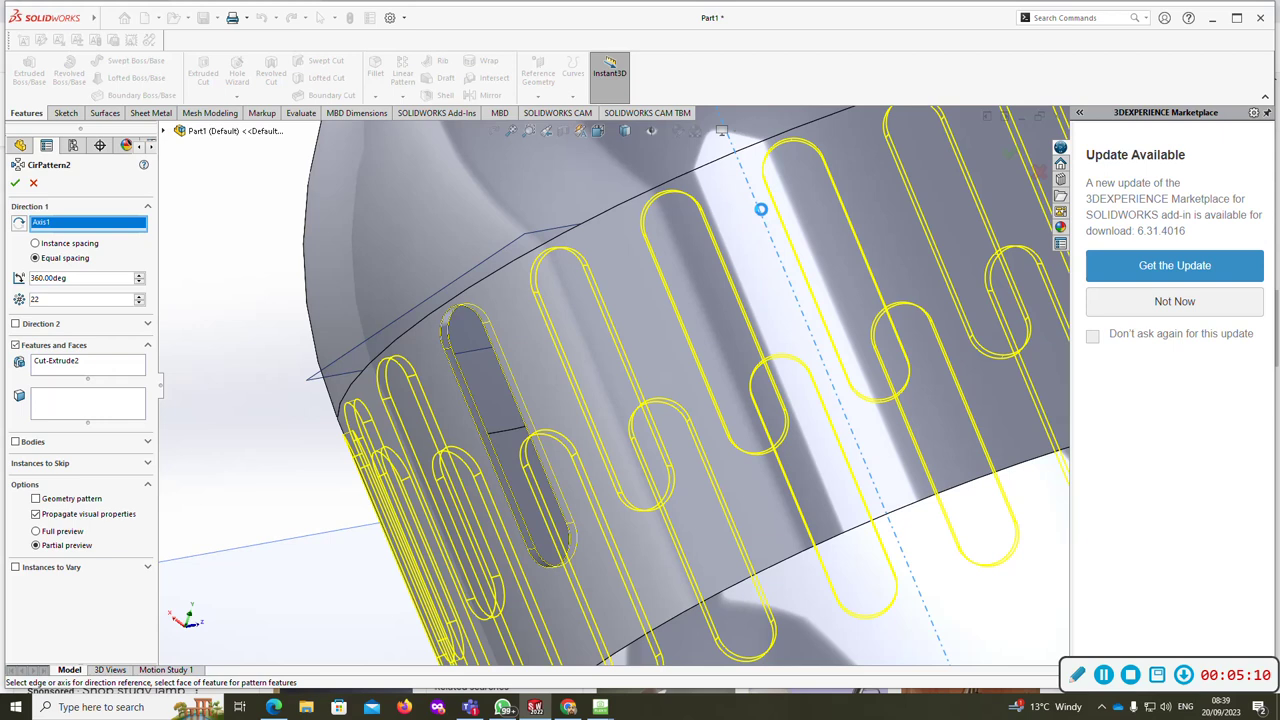
{"action": "scroll", "coordinate": [546, 300], "scroll_direction": "up", "scroll_amount": 6}
{"action": "middle_click_drag", "start_coordinate": [546, 300], "coordinate": [638, 296]}
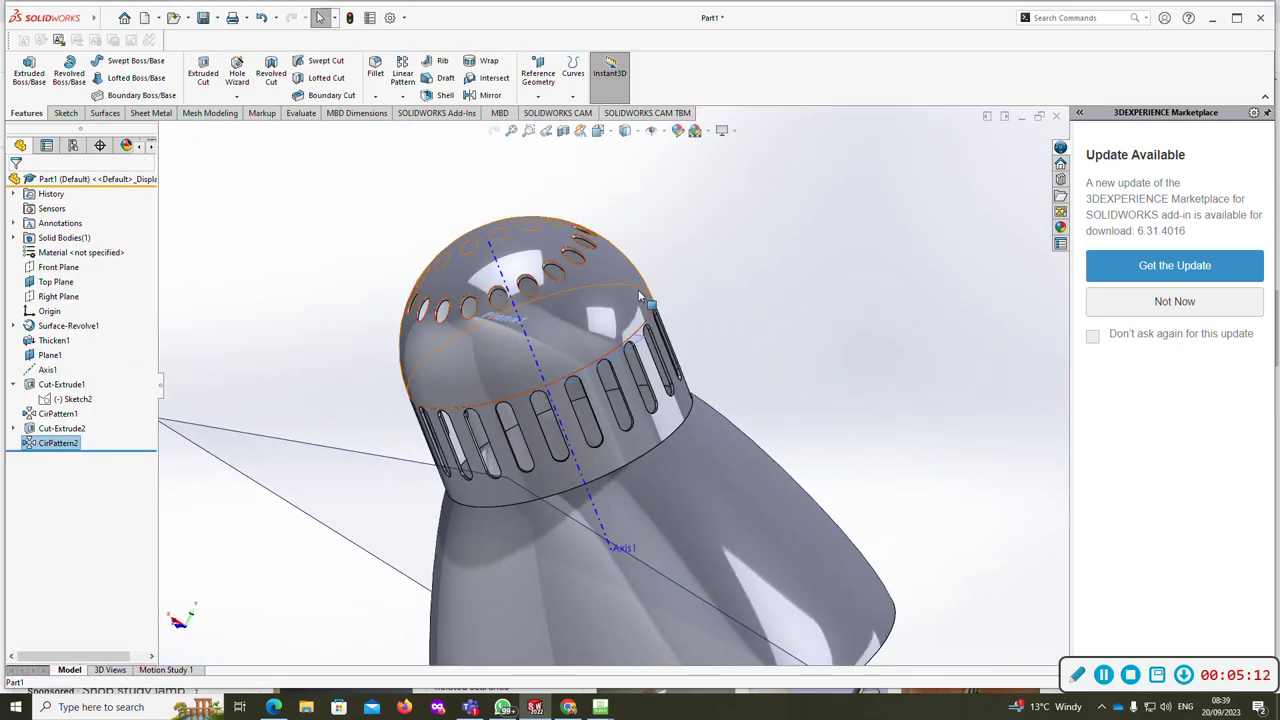